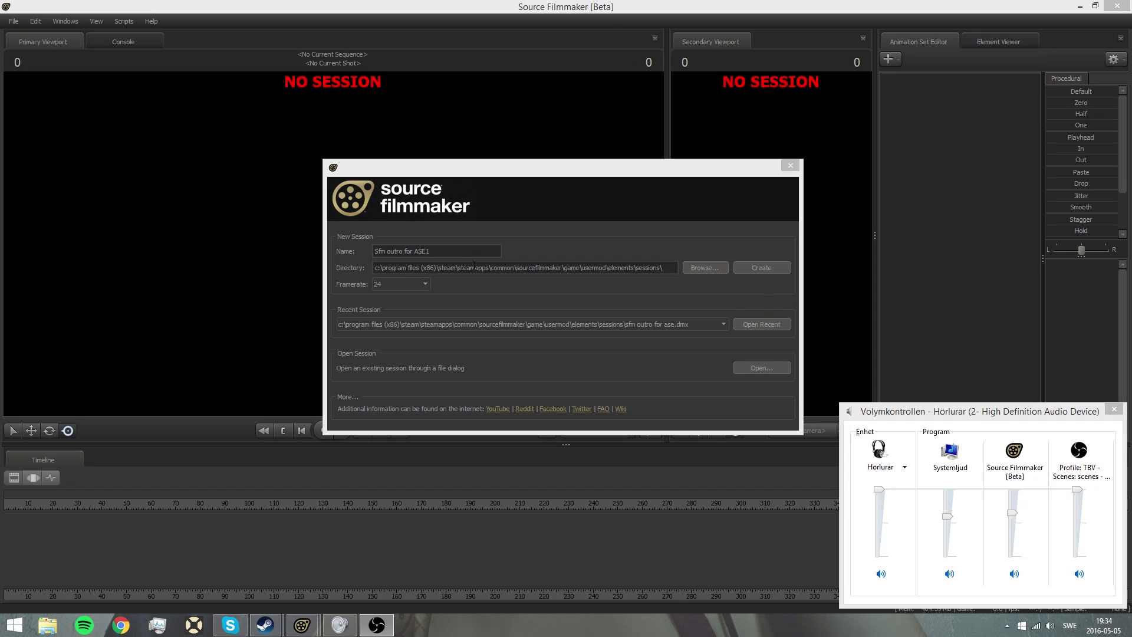
Step: Close the volume mixer and name the new session "Basic tutorial"
{"action": "double_click", "coordinate": [453, 256]}
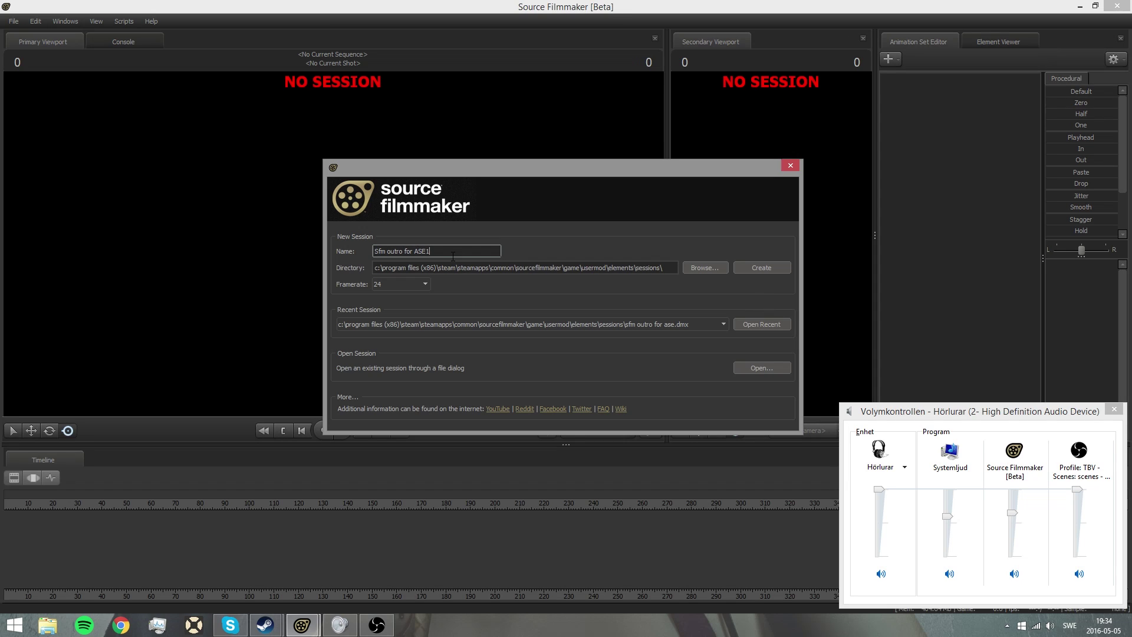
{"action": "triple_click", "coordinate": [453, 256]}
{"action": "left_click", "coordinate": [1114, 409]}
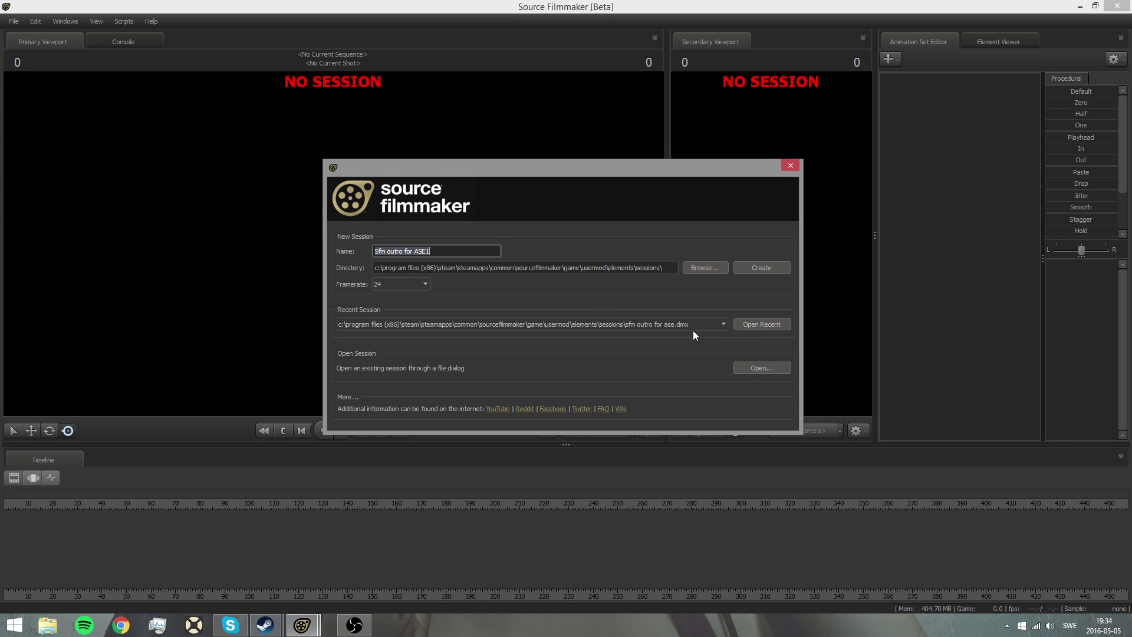
{"action": "triple_click", "coordinate": [436, 252]}
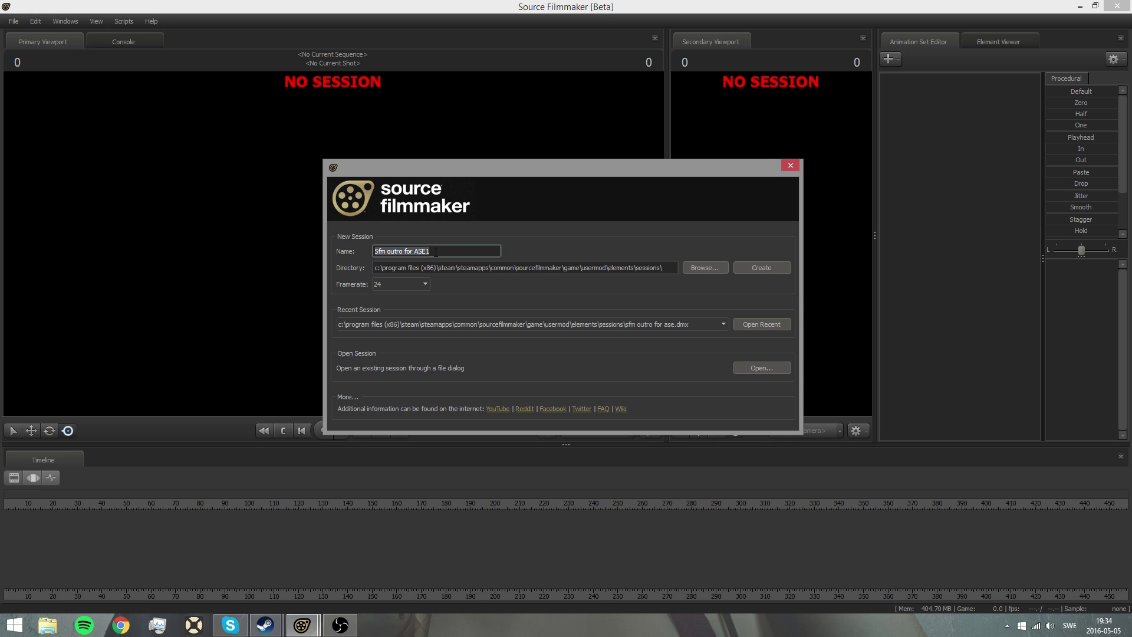
{"action": "key", "text": "BackSpace"}
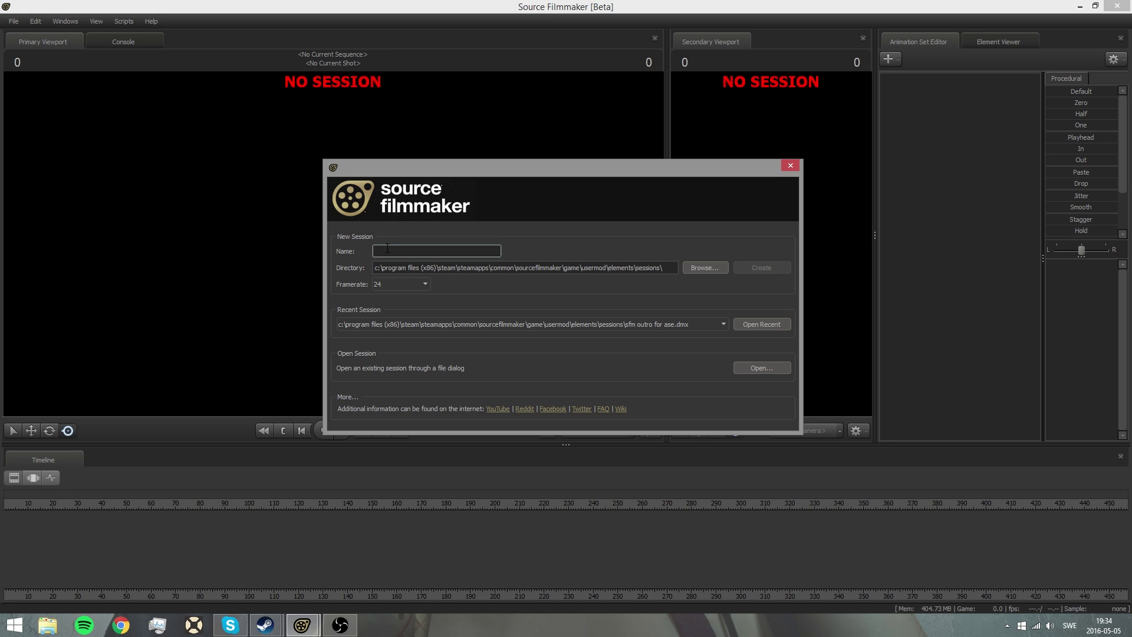
{"action": "type", "text": "Basic"}
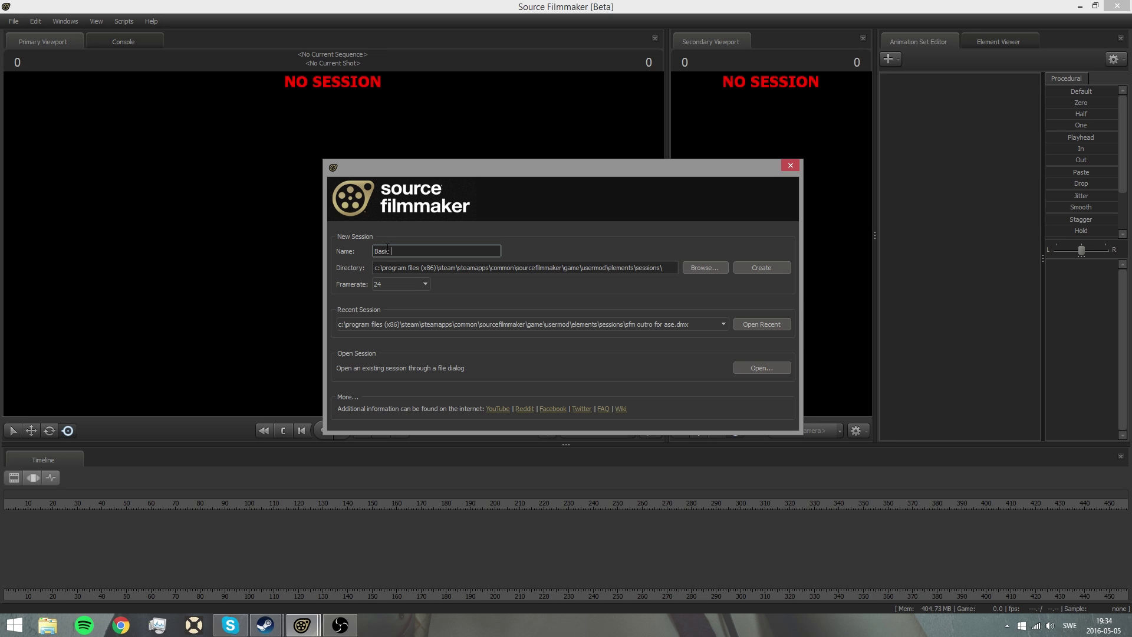
{"action": "type", "text": " tutorial"}
Step: Create the session with the framerate kept at 24 and decline the queued workshop downloads
{"action": "left_click", "coordinate": [377, 287]}
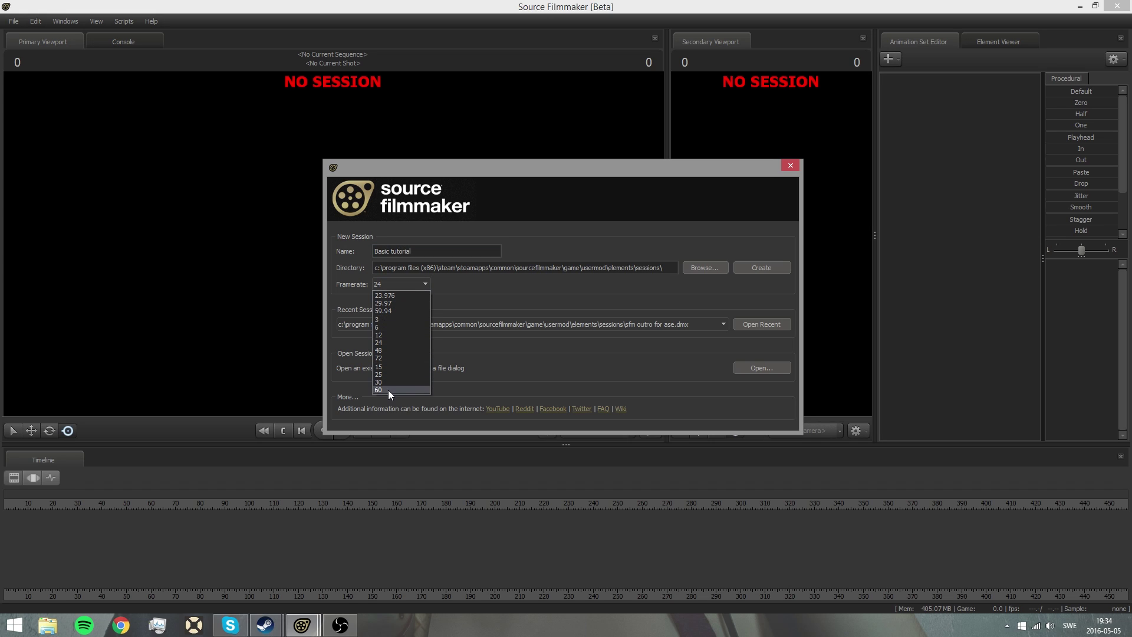
{"action": "left_click", "coordinate": [359, 282]}
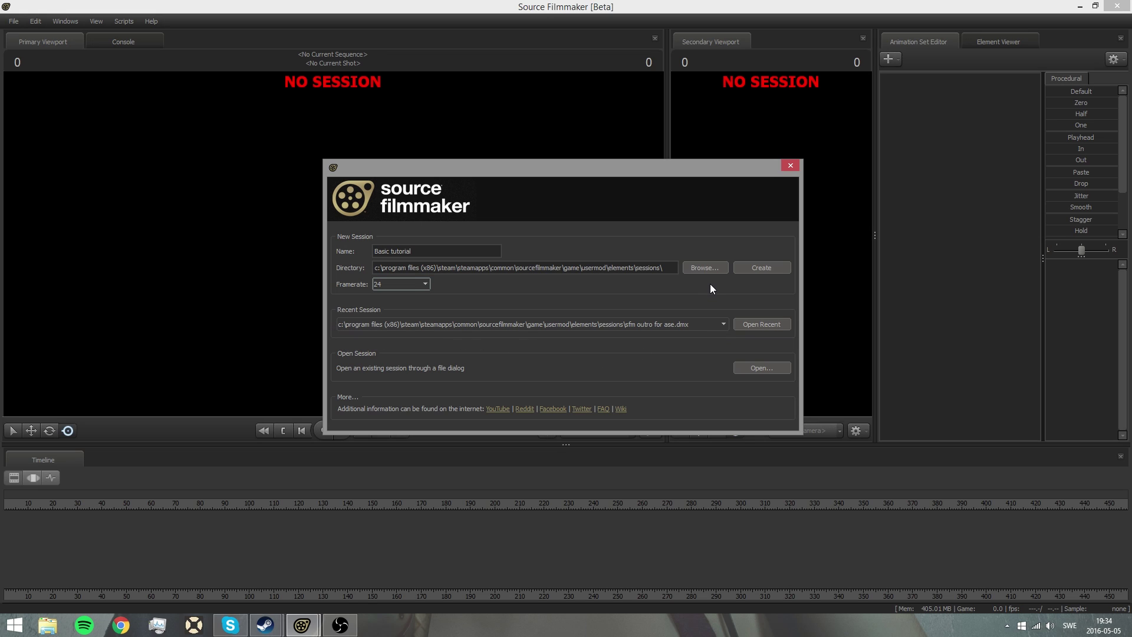
{"action": "left_click", "coordinate": [706, 269]}
{"action": "left_click", "coordinate": [748, 269]}
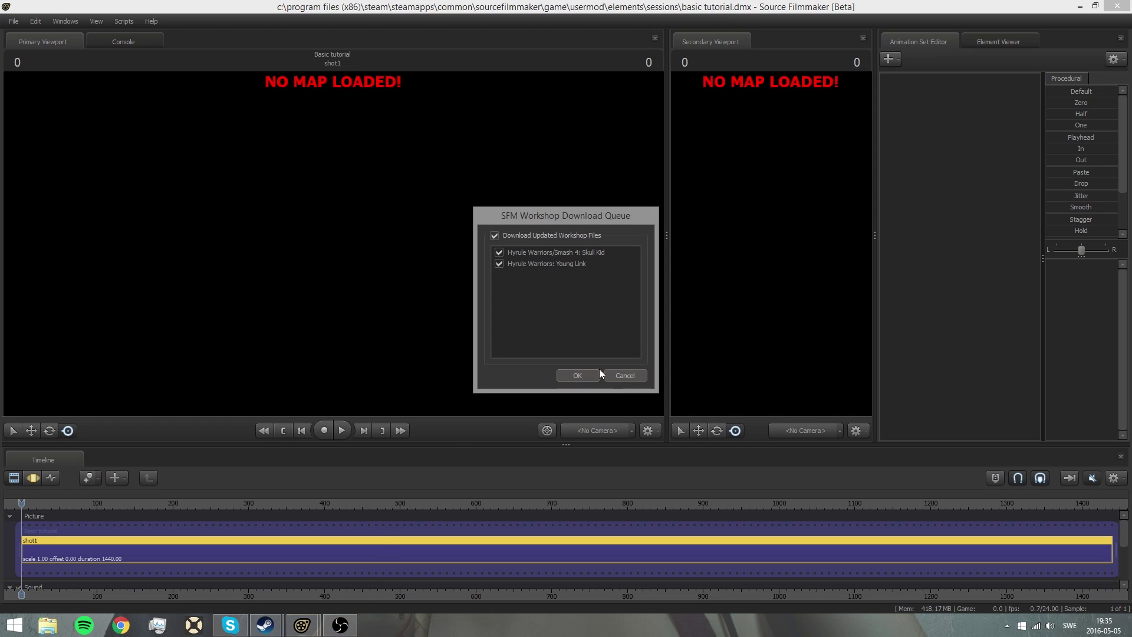
{"action": "left_click", "coordinate": [627, 376]}
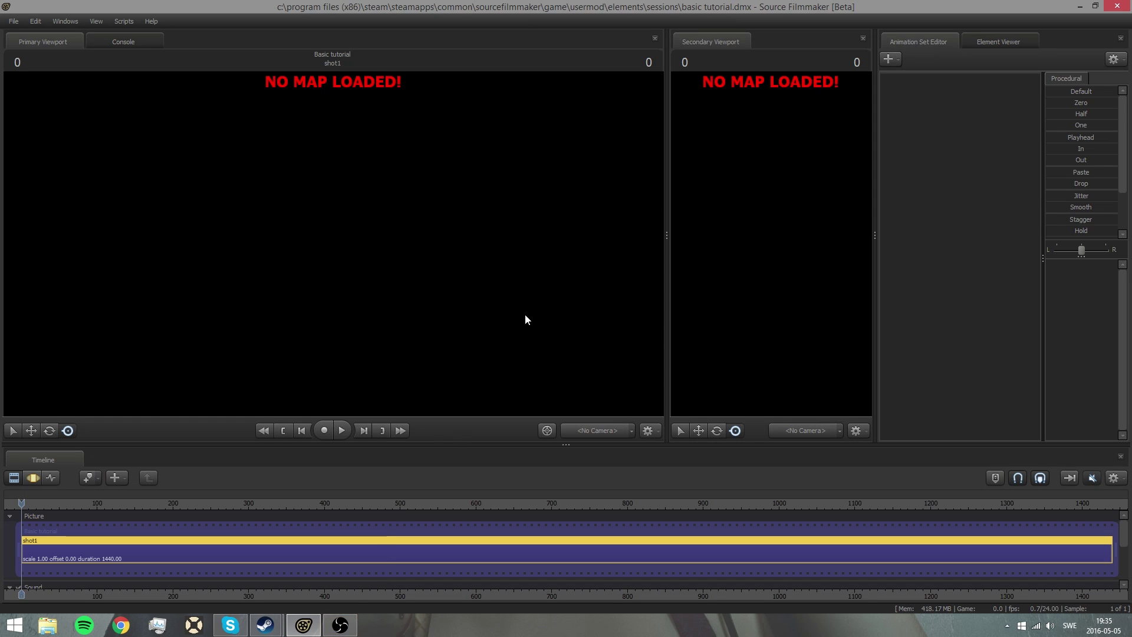
Step: Return the workspace to its default layout and maximize the program window
{"action": "left_click", "coordinate": [65, 21]}
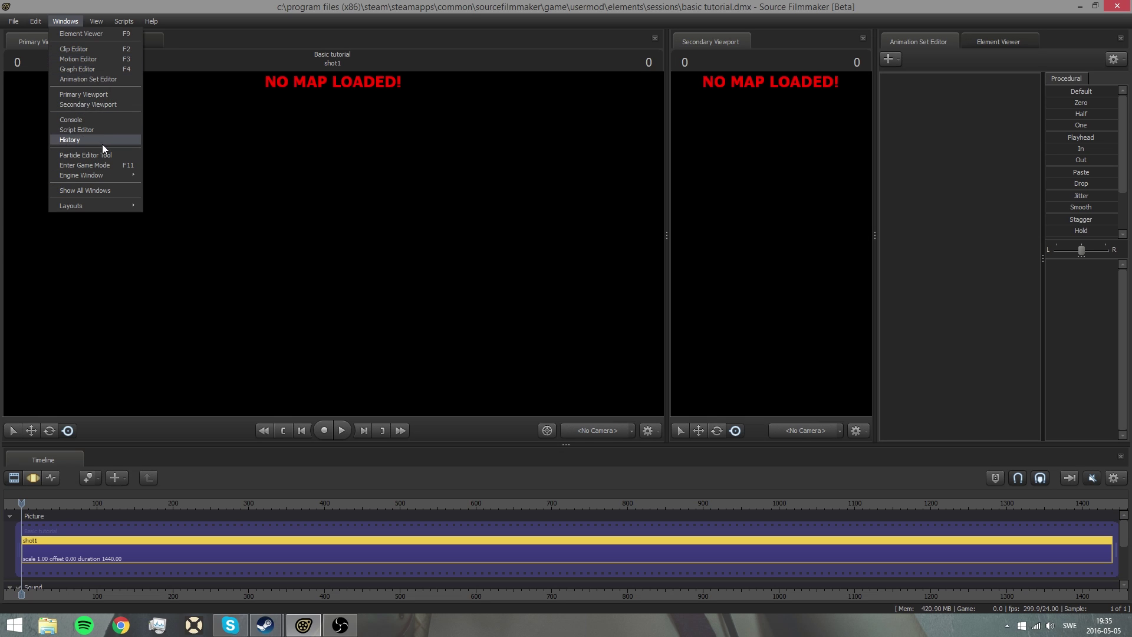
{"action": "mouse_move", "coordinate": [103, 174]}
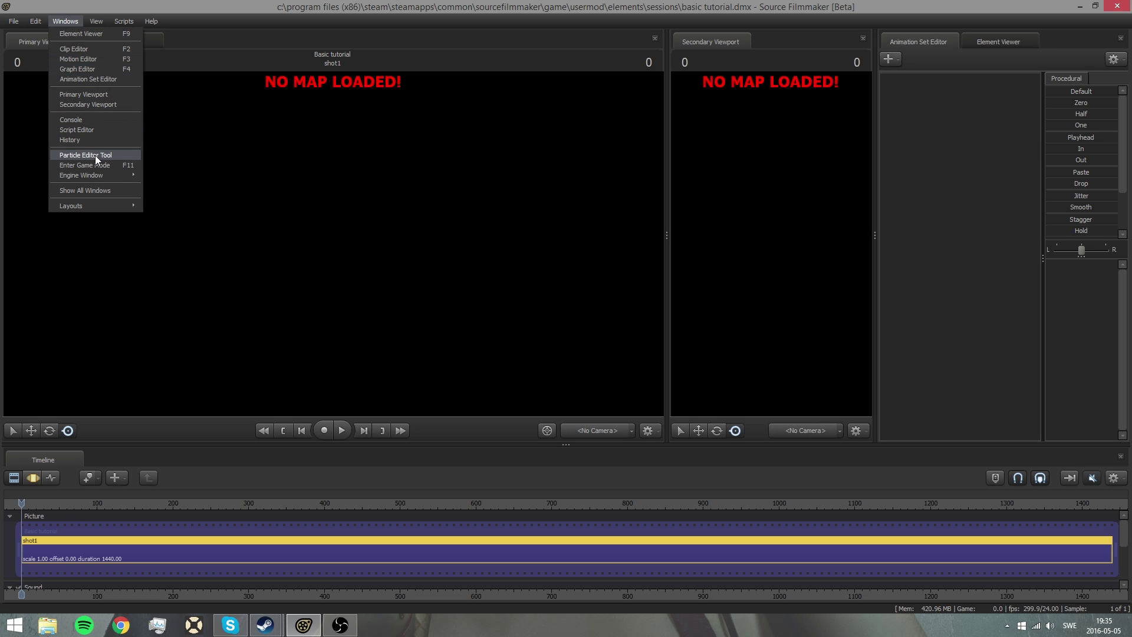
{"action": "mouse_move", "coordinate": [117, 209]}
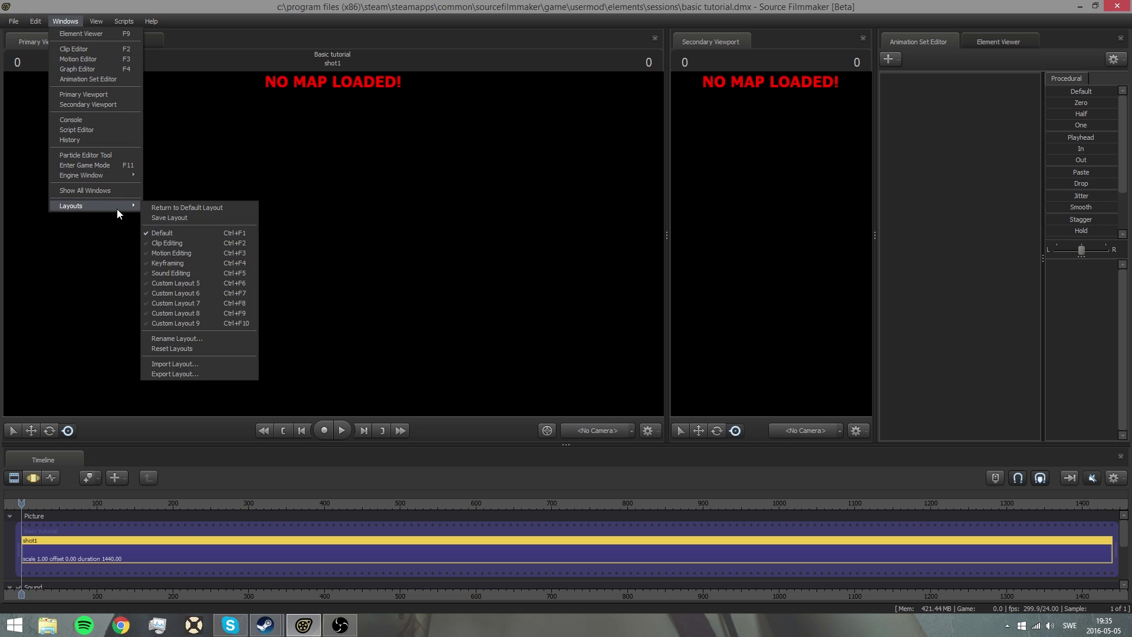
{"action": "left_click", "coordinate": [162, 210]}
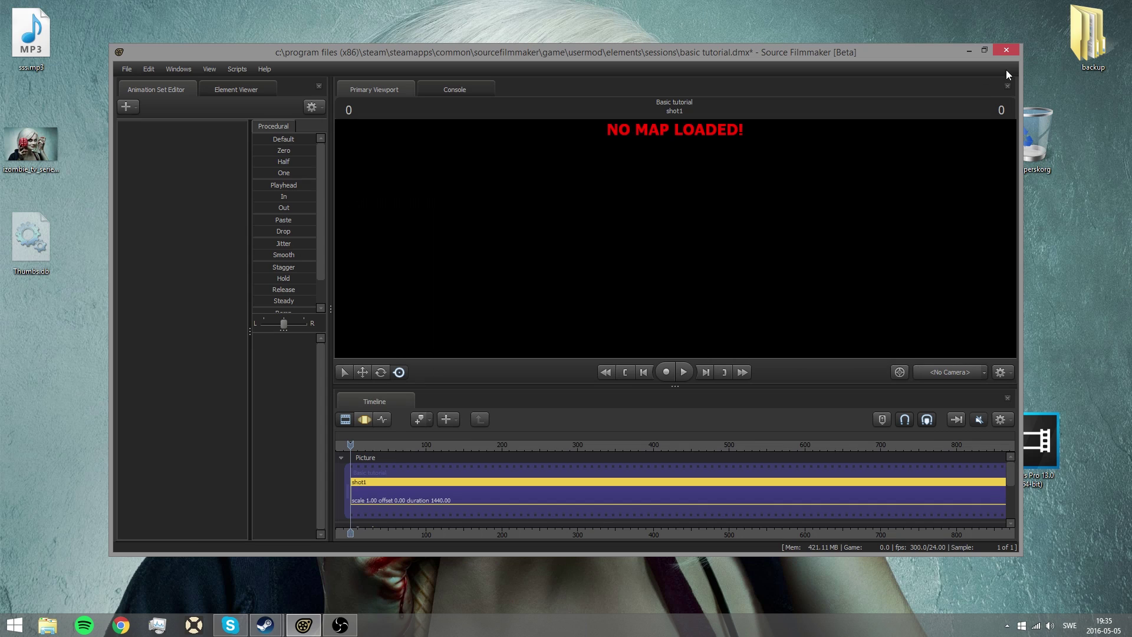
{"action": "left_click", "coordinate": [988, 55]}
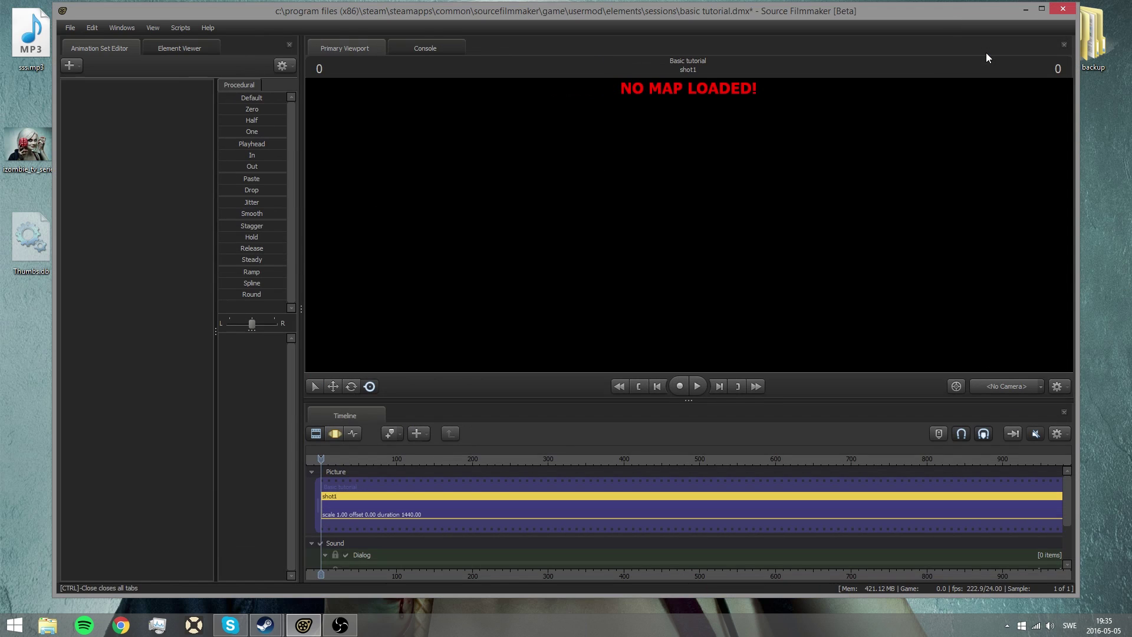
{"action": "left_click", "coordinate": [1045, 13]}
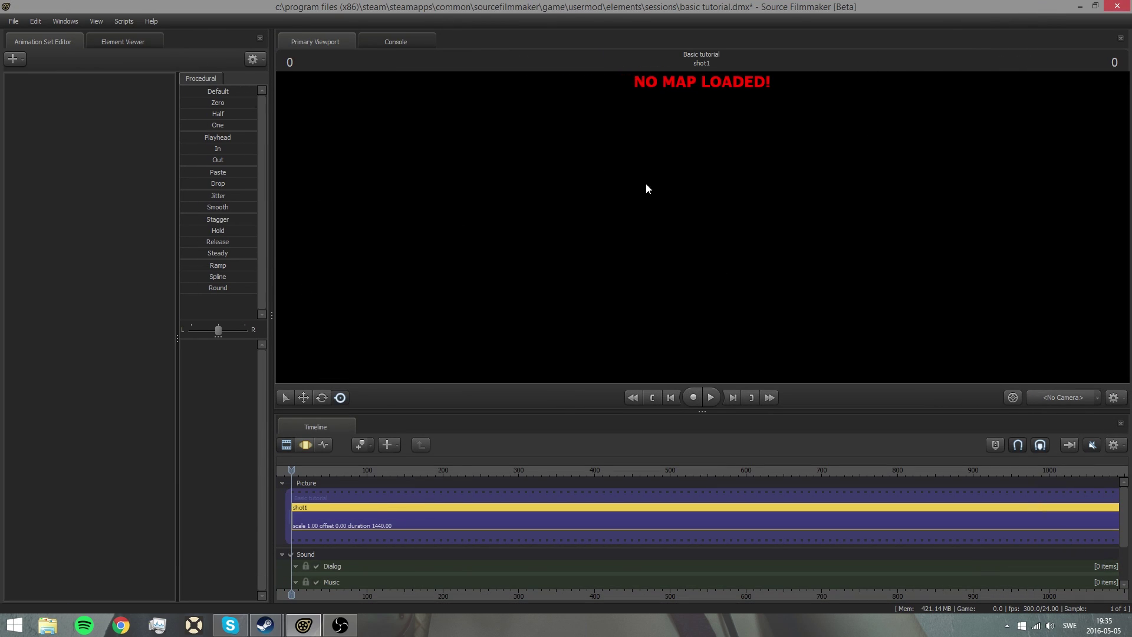
Step: Dock the Animation Set Editor and Element Viewer together beside the Primary Viewport, and extend the Timeline full width beneath them
{"action": "left_click", "coordinate": [61, 23]}
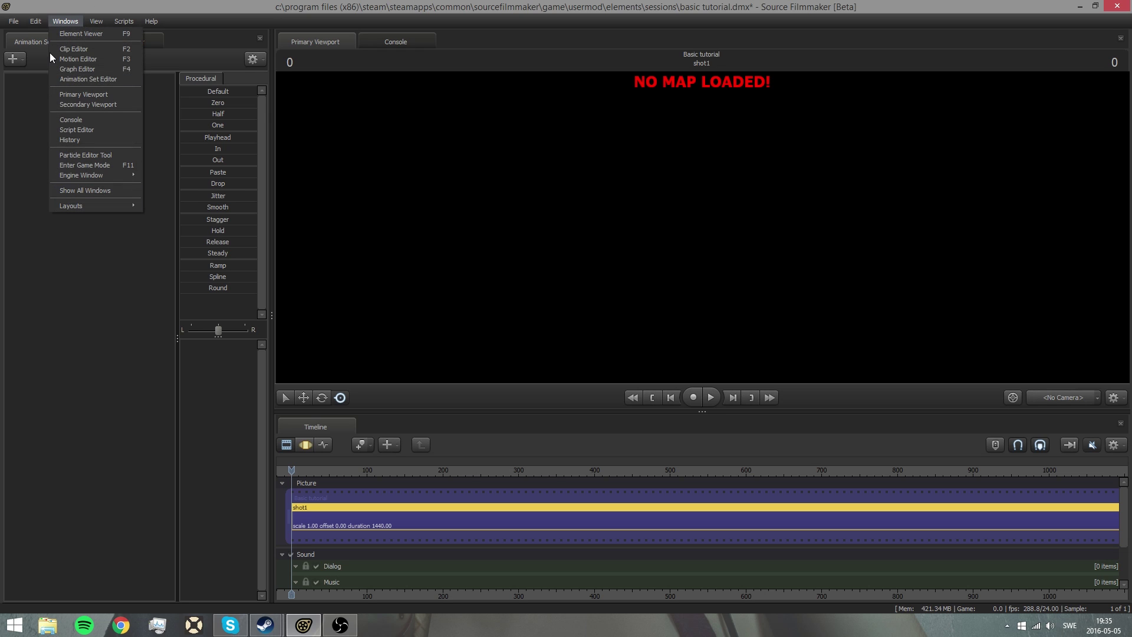
{"action": "left_click", "coordinate": [49, 52]}
{"action": "left_click_drag", "start_coordinate": [34, 44], "coordinate": [1099, 311]}
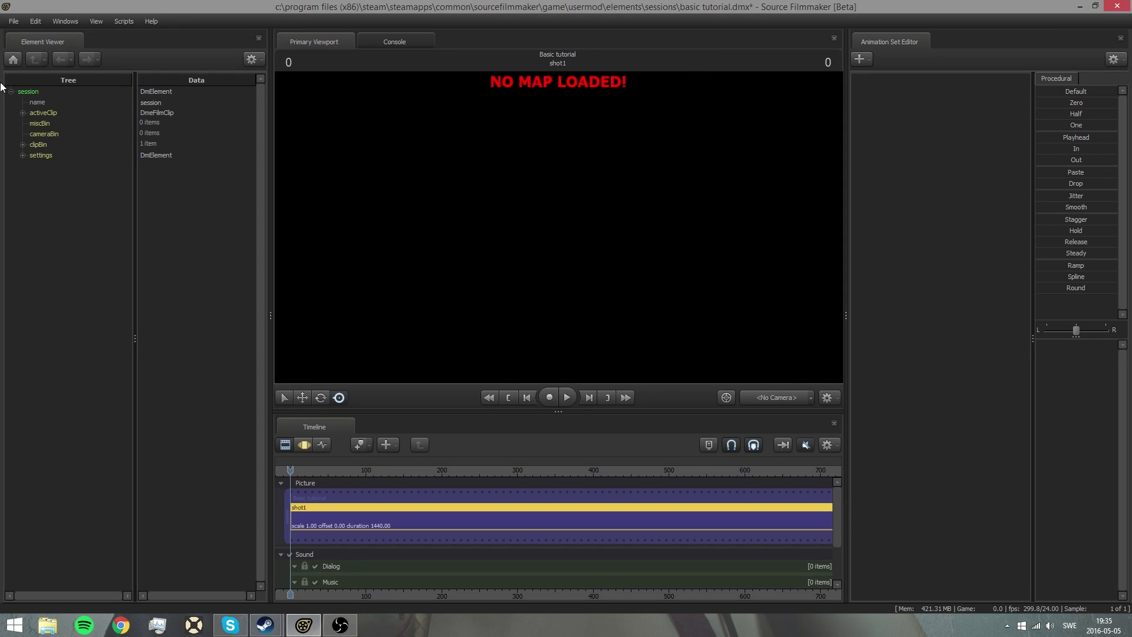
{"action": "left_click_drag", "start_coordinate": [34, 44], "coordinate": [973, 37]}
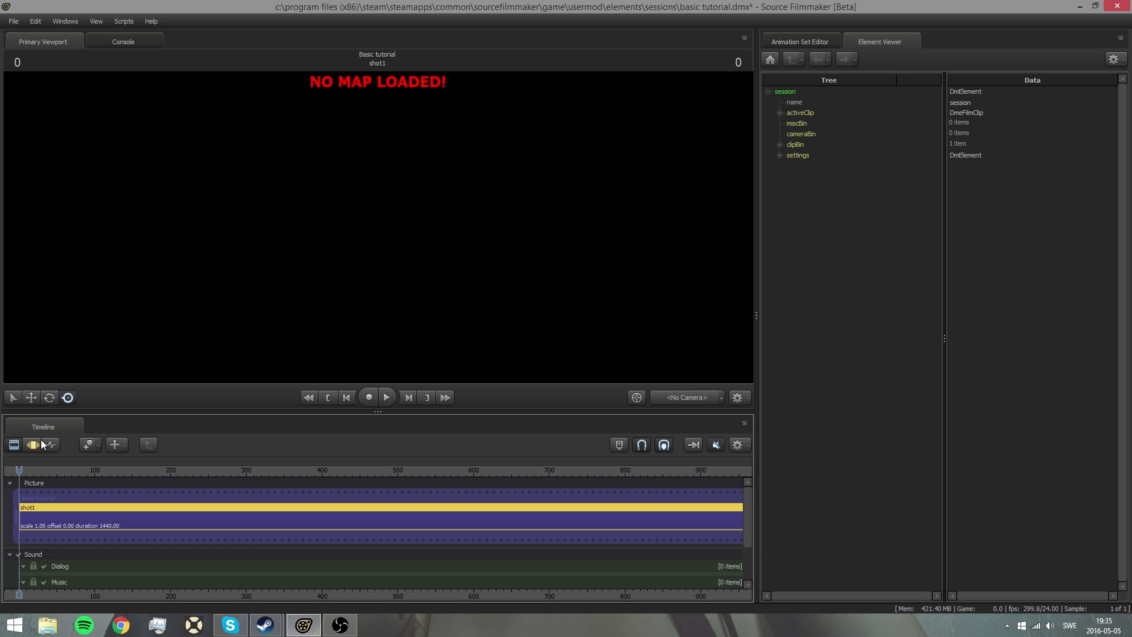
{"action": "left_click_drag", "start_coordinate": [43, 427], "coordinate": [564, 589]}
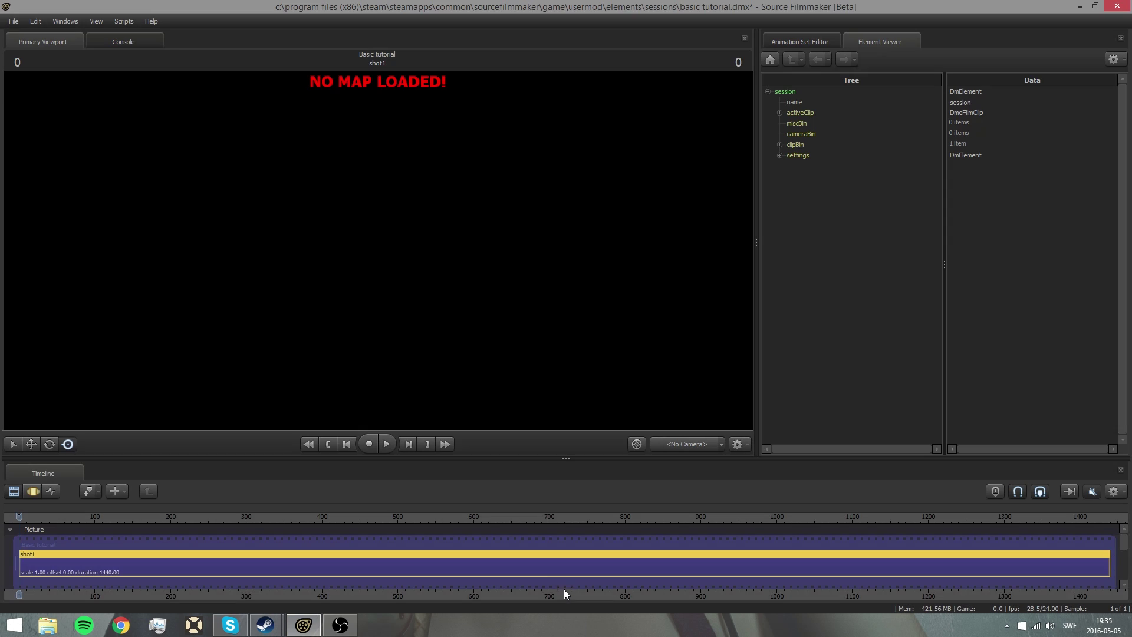
{"action": "left_click_drag", "start_coordinate": [622, 458], "coordinate": [622, 449]}
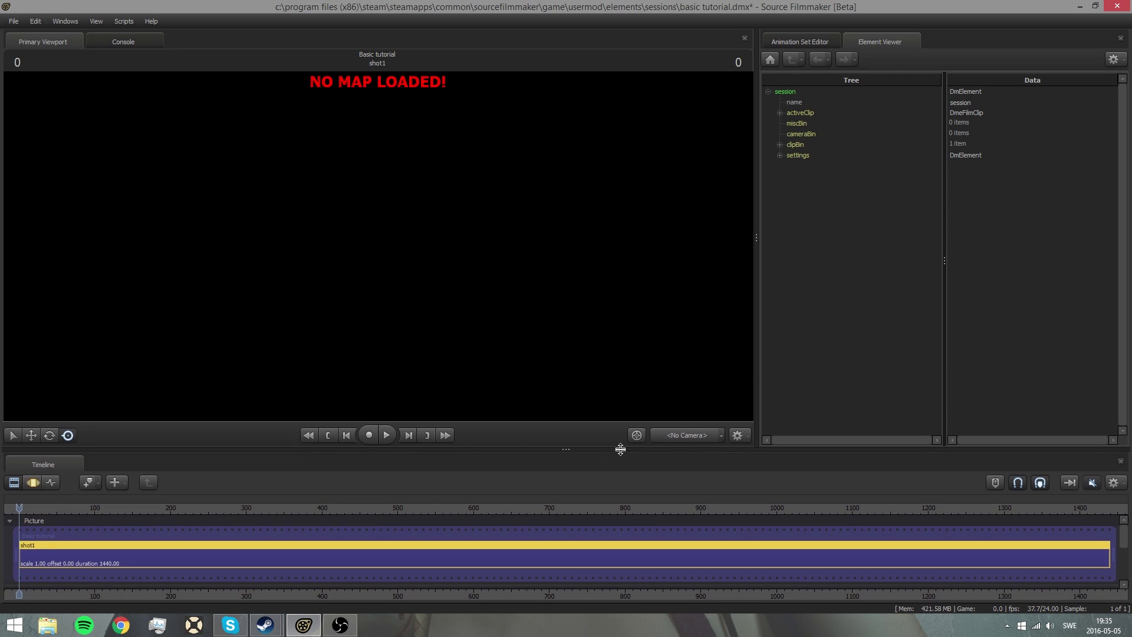
Step: Add the Secondary Viewport between the Primary Viewport and the Element Viewer, and widen it
{"action": "left_click", "coordinate": [63, 23]}
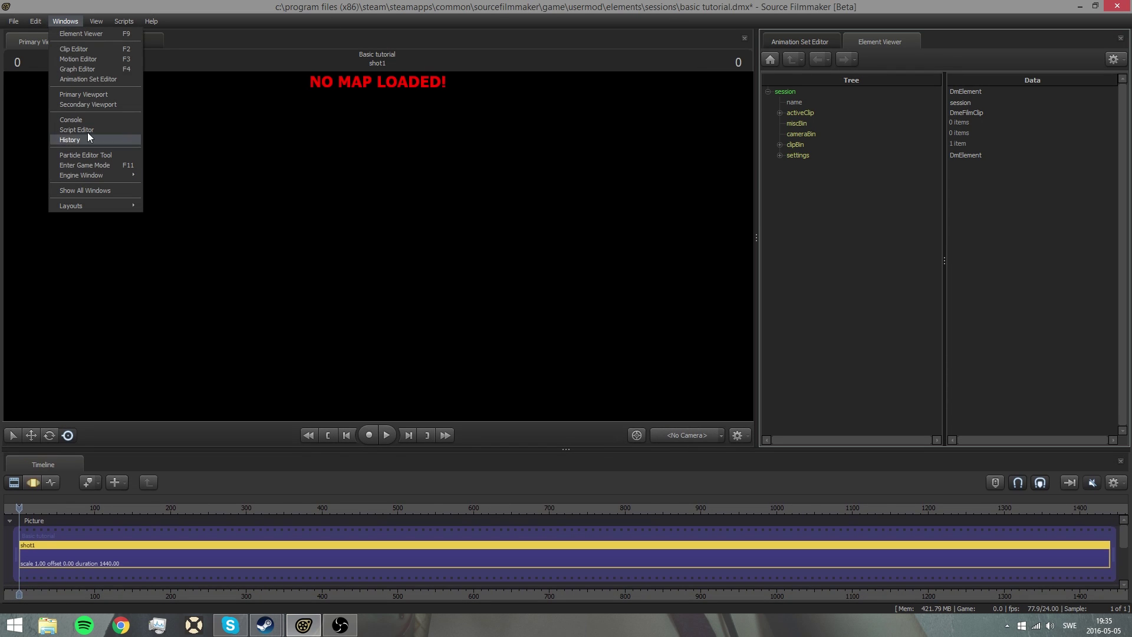
{"action": "left_click", "coordinate": [87, 105]}
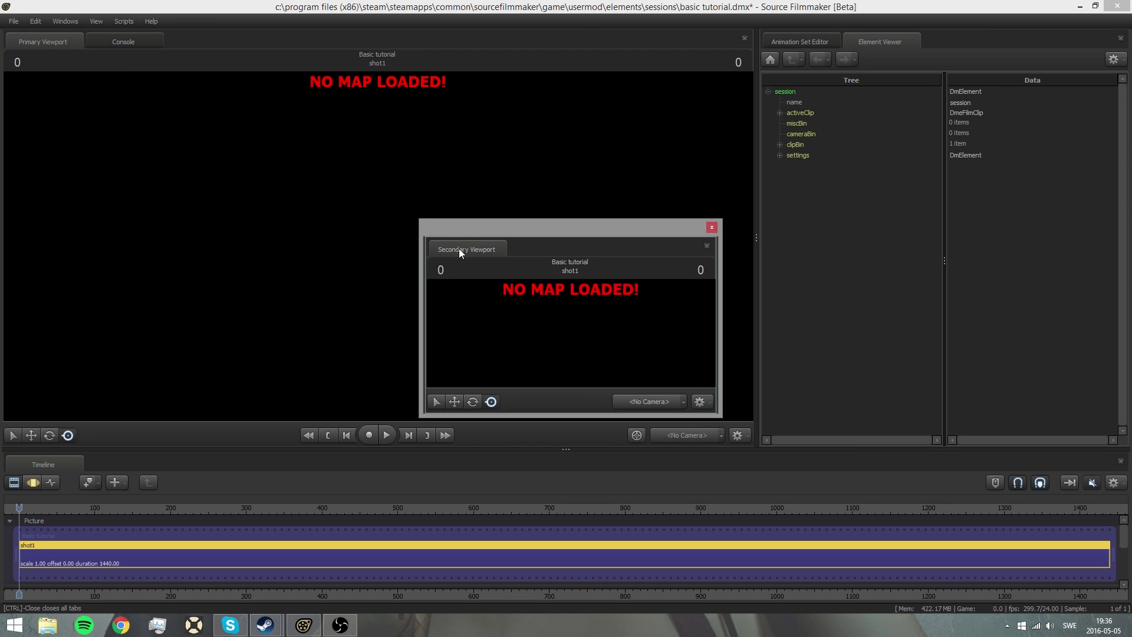
{"action": "left_click_drag", "start_coordinate": [460, 249], "coordinate": [922, 237]}
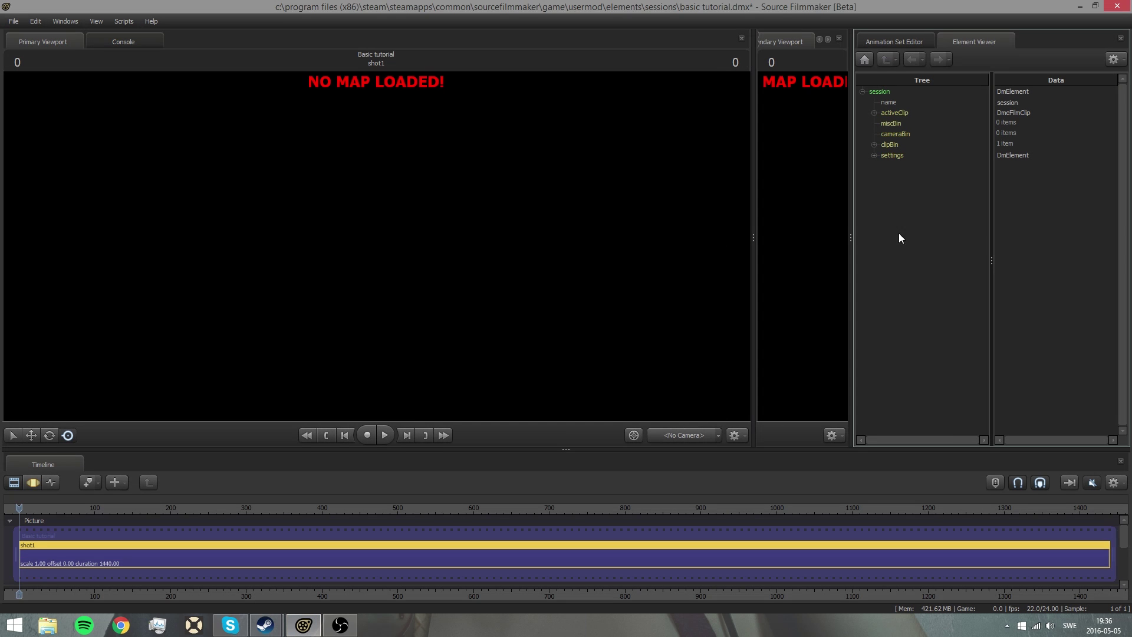
{"action": "left_click_drag", "start_coordinate": [851, 236], "coordinate": [942, 237]}
{"action": "left_click_drag", "start_coordinate": [752, 235], "coordinate": [683, 233]}
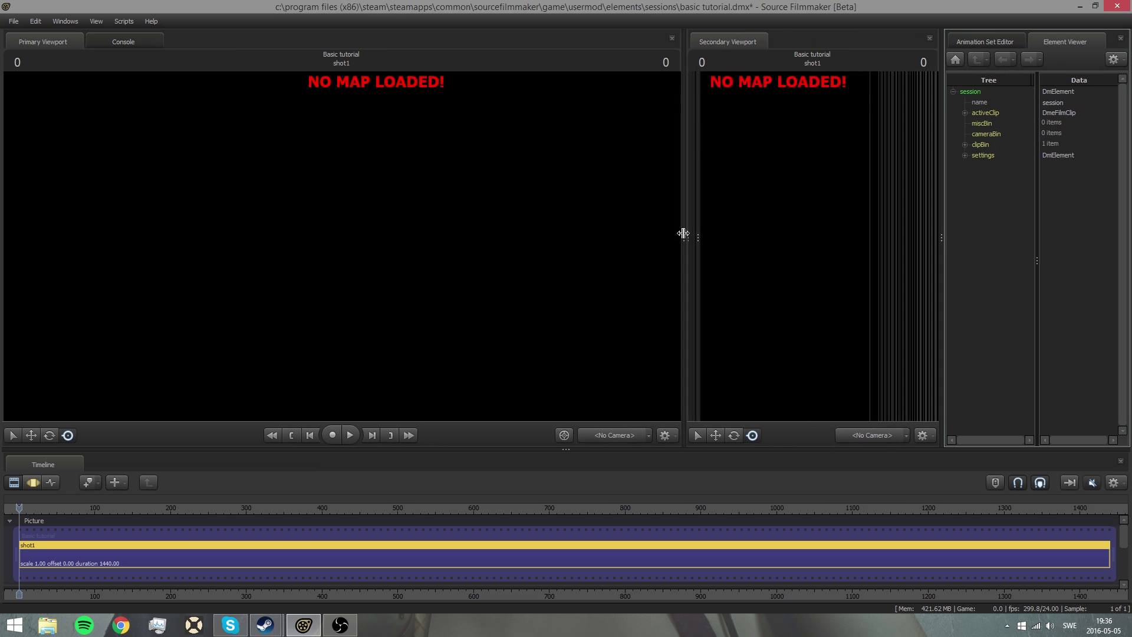
Step: Show the Animation Set Editor in place of the Element Viewer
{"action": "right_click", "coordinate": [319, 250]}
{"action": "left_click", "coordinate": [308, 226]}
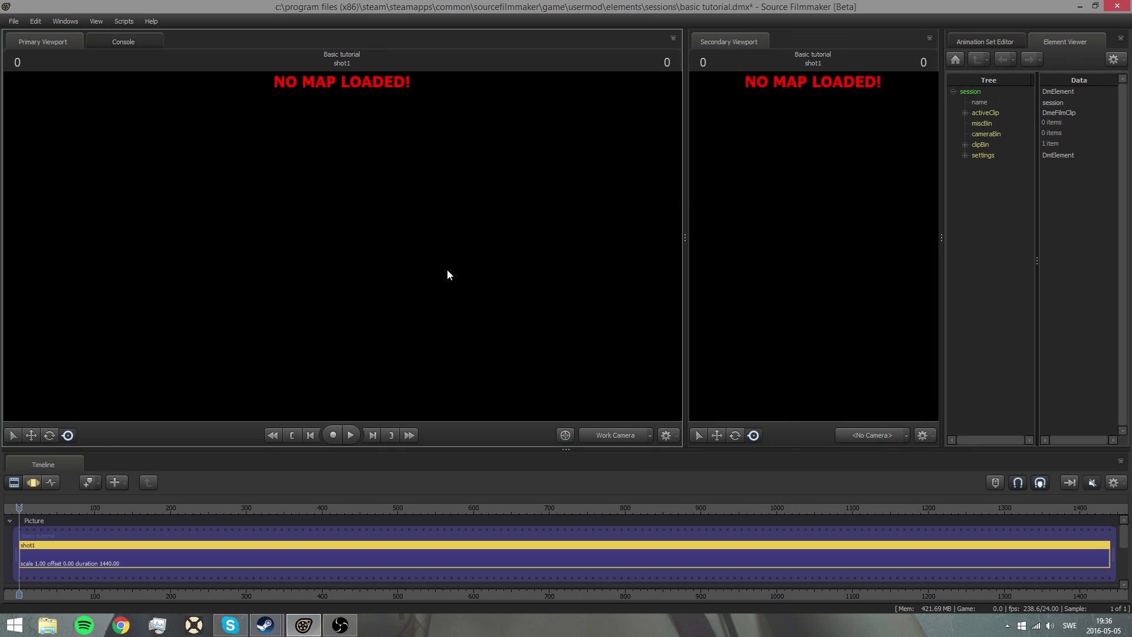
{"action": "left_click", "coordinate": [992, 44]}
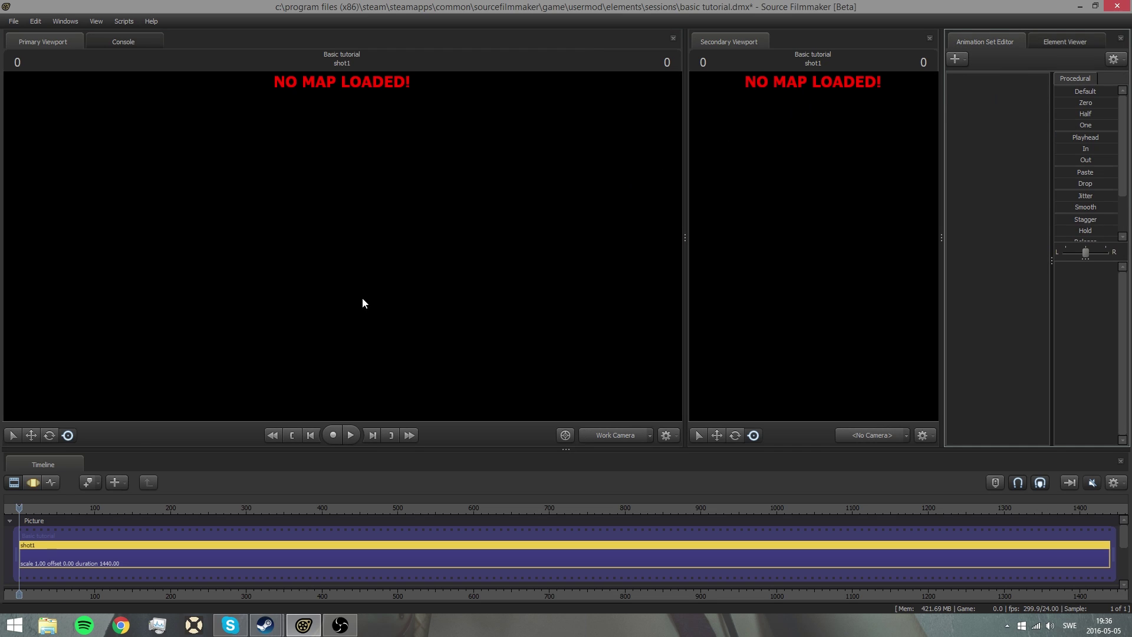
Step: Start loading a map into the Primary Viewport and clear the file filter to browse all maps
{"action": "right_click", "coordinate": [243, 321]}
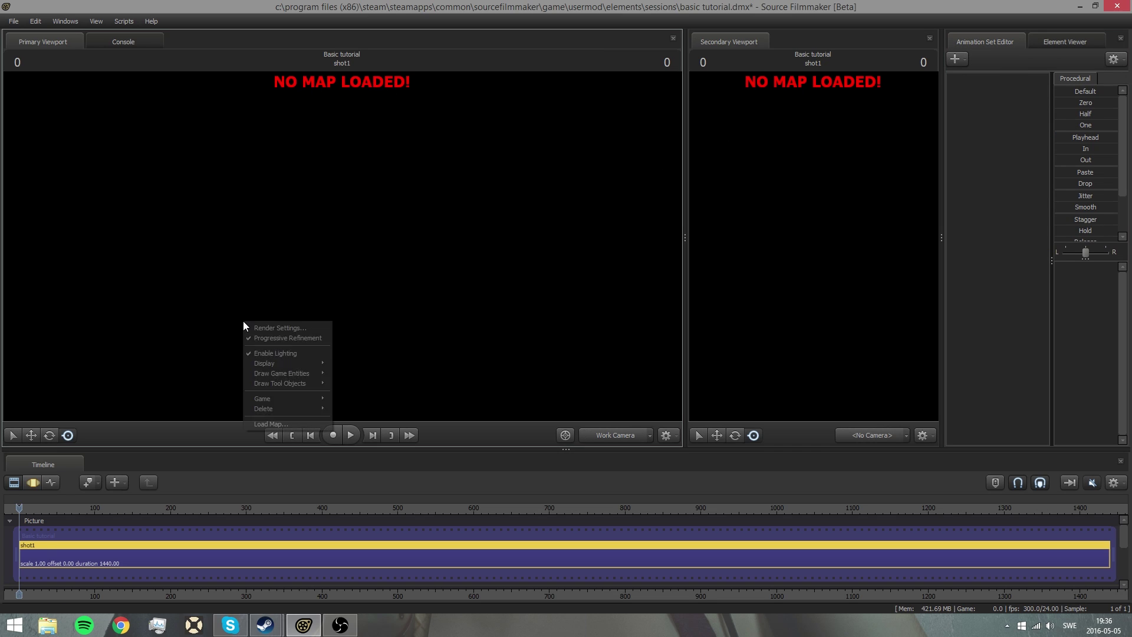
{"action": "left_click", "coordinate": [384, 284]}
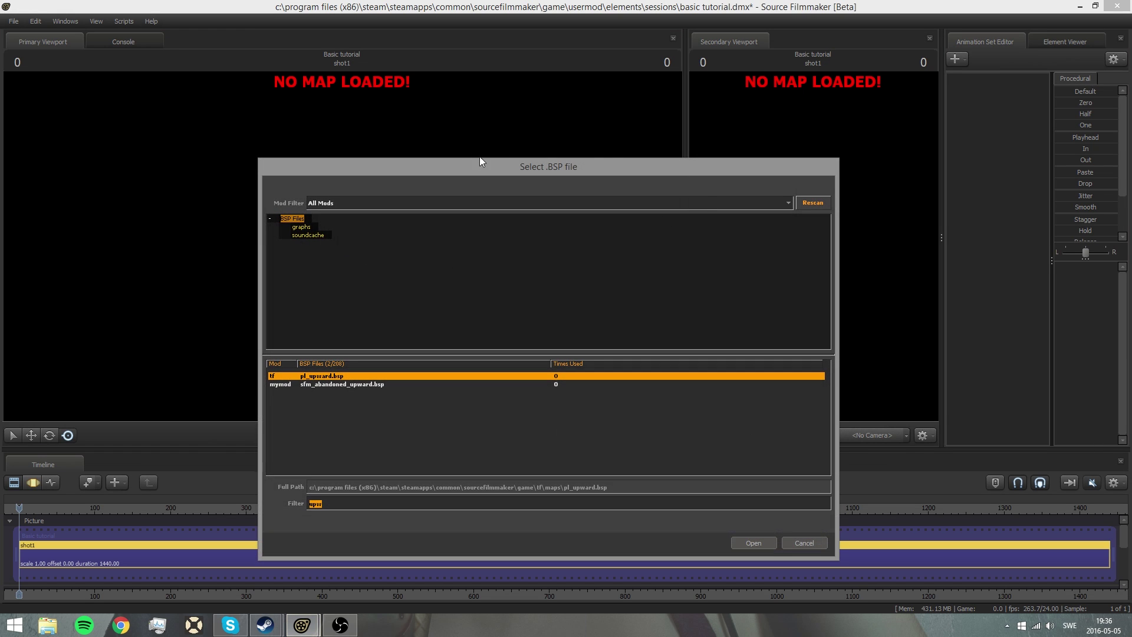
{"action": "key", "text": "BackSpace"}
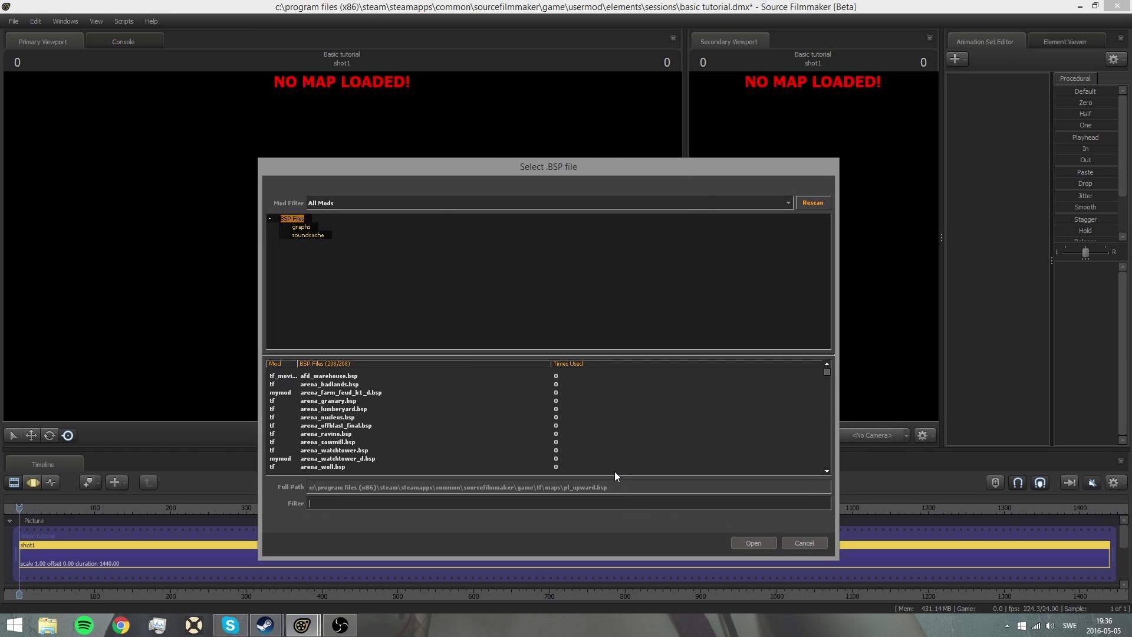
{"action": "scroll", "coordinate": [468, 427], "scroll_direction": "down", "scroll_amount": 3}
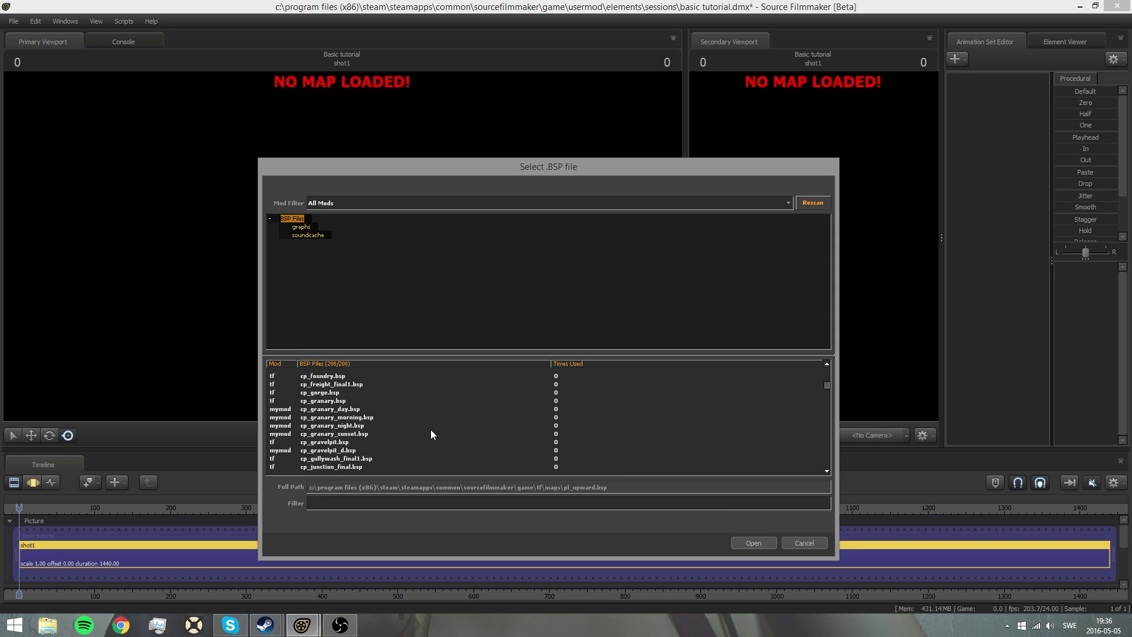
{"action": "scroll", "coordinate": [369, 440], "scroll_direction": "up", "scroll_amount": 8}
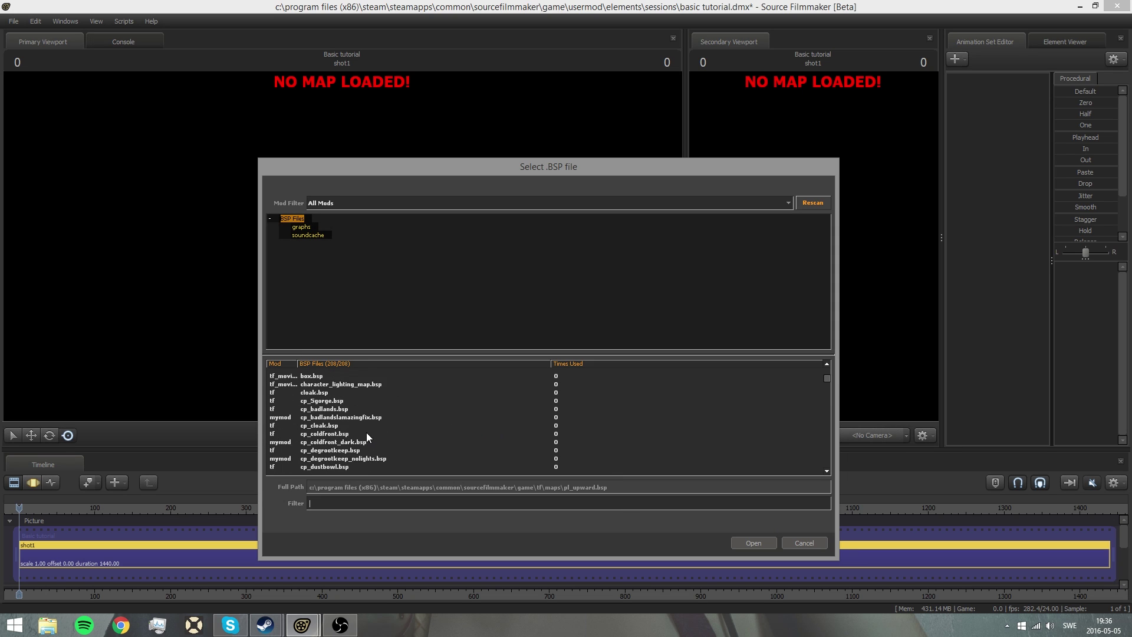
Step: Limit the map list to the tf mod and load pl_upward.bsp
{"action": "left_click", "coordinate": [347, 201]}
{"action": "left_click", "coordinate": [348, 203]}
{"action": "left_click", "coordinate": [348, 203]}
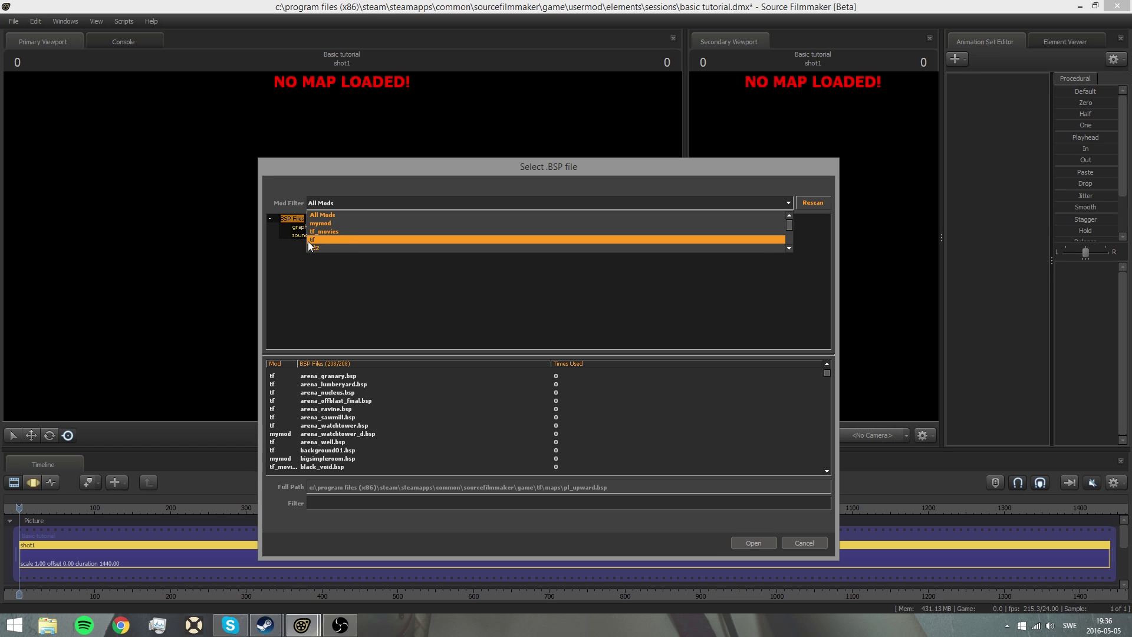
{"action": "left_click", "coordinate": [342, 239]}
{"action": "scroll", "coordinate": [339, 437], "scroll_direction": "down", "scroll_amount": 2}
{"action": "scroll", "coordinate": [339, 437], "scroll_direction": "down", "scroll_amount": 14}
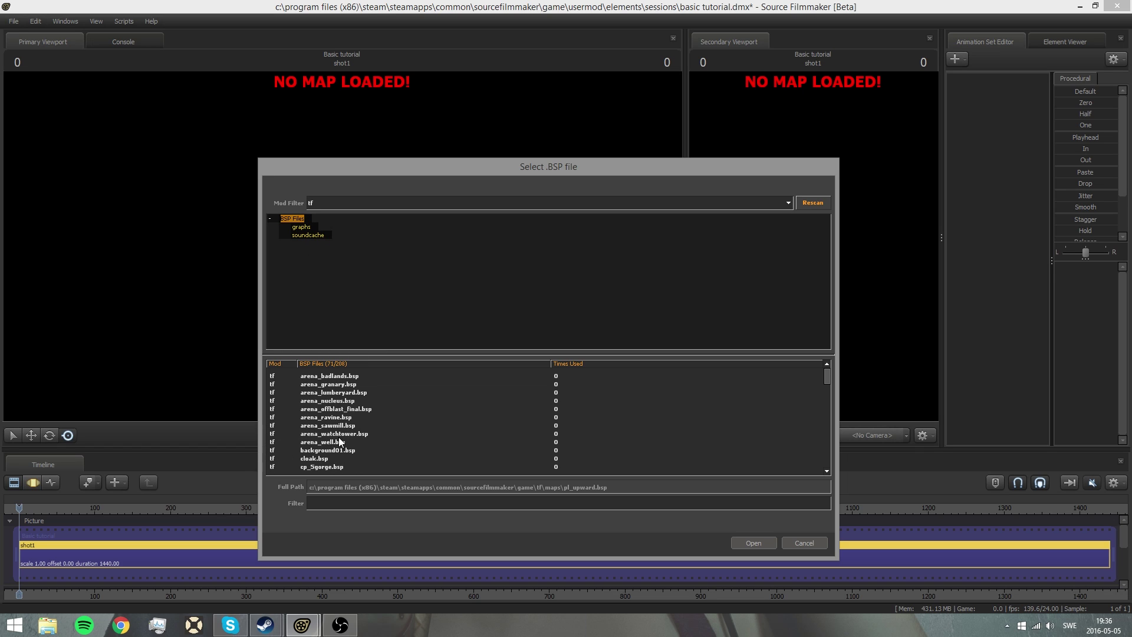
{"action": "scroll", "coordinate": [339, 437], "scroll_direction": "down", "scroll_amount": 3}
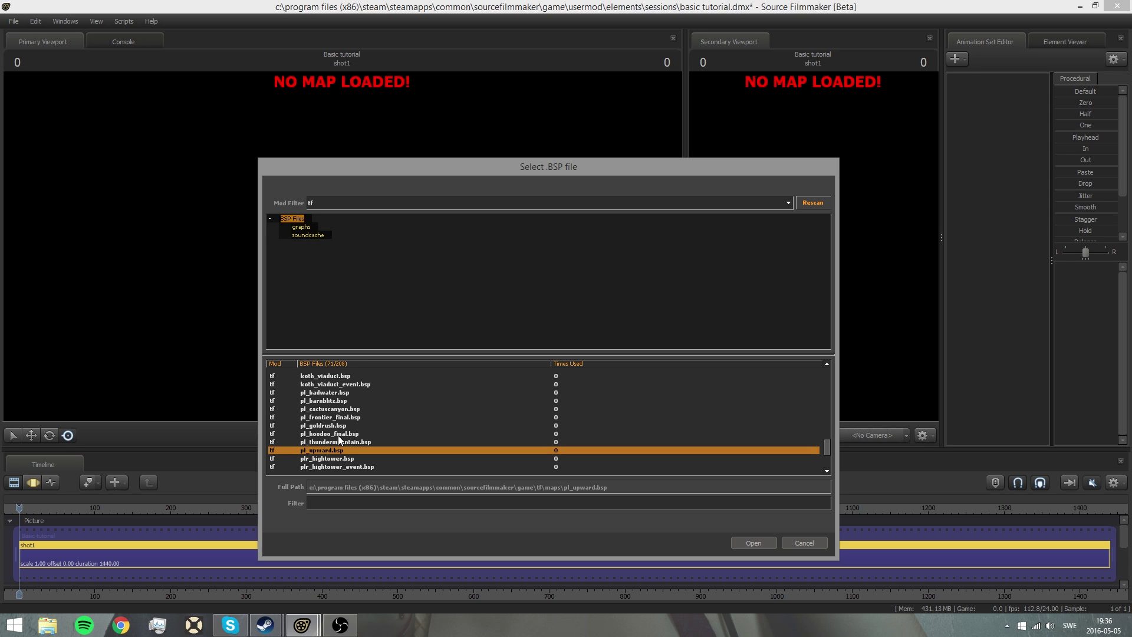
{"action": "left_click", "coordinate": [760, 547]}
Step: Switch to Steam and open its Friends list
{"action": "left_click", "coordinate": [1007, 626]}
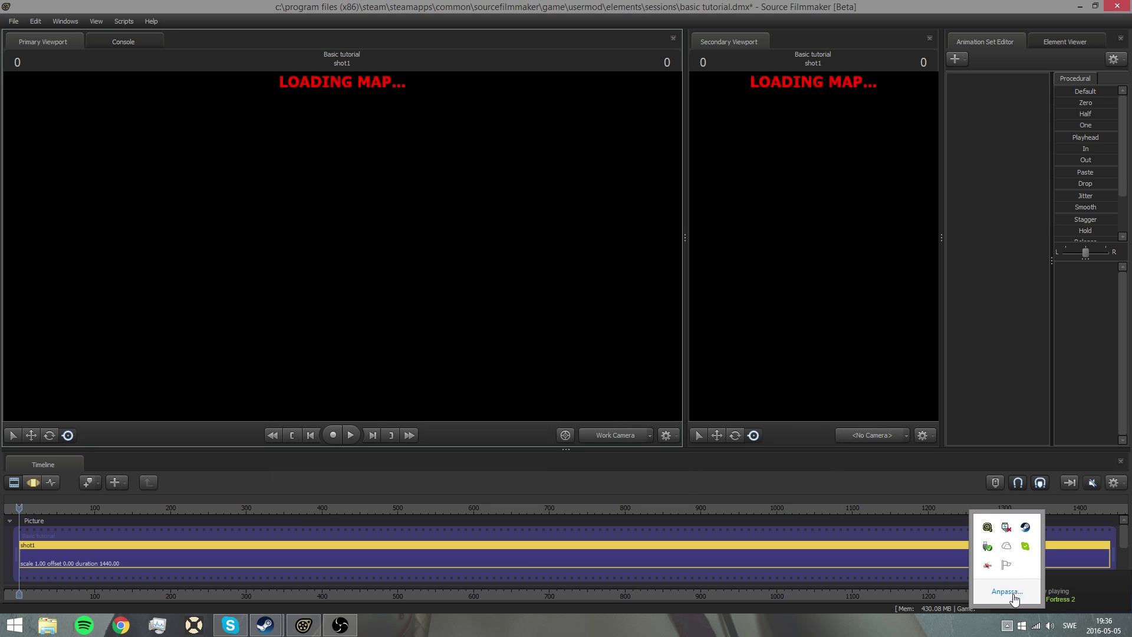
{"action": "right_click", "coordinate": [1025, 526]}
{"action": "left_click", "coordinate": [937, 464]}
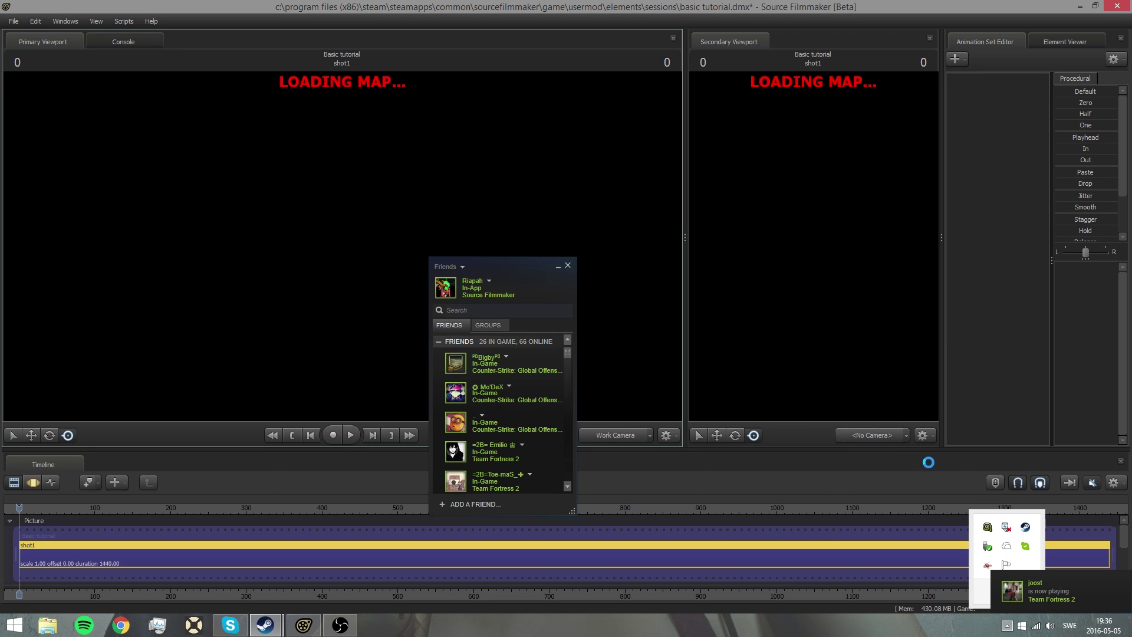
Step: Set the Steam Friends status to Offline and put the Friends list away
{"action": "left_click", "coordinate": [488, 280]}
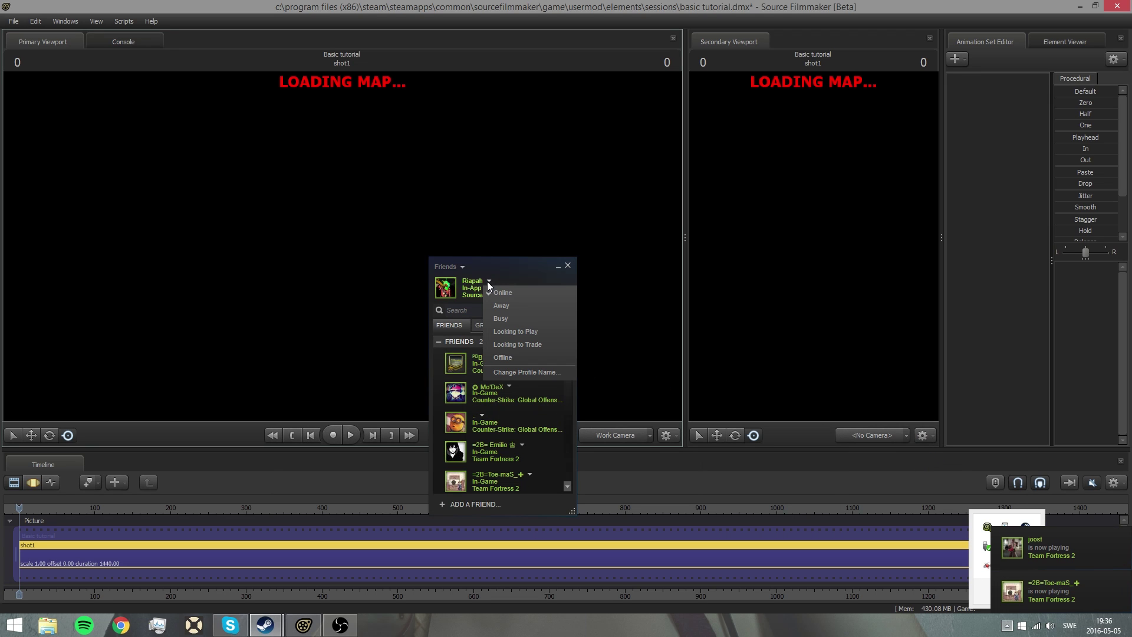
{"action": "left_click", "coordinate": [503, 357]}
{"action": "left_click", "coordinate": [560, 266]}
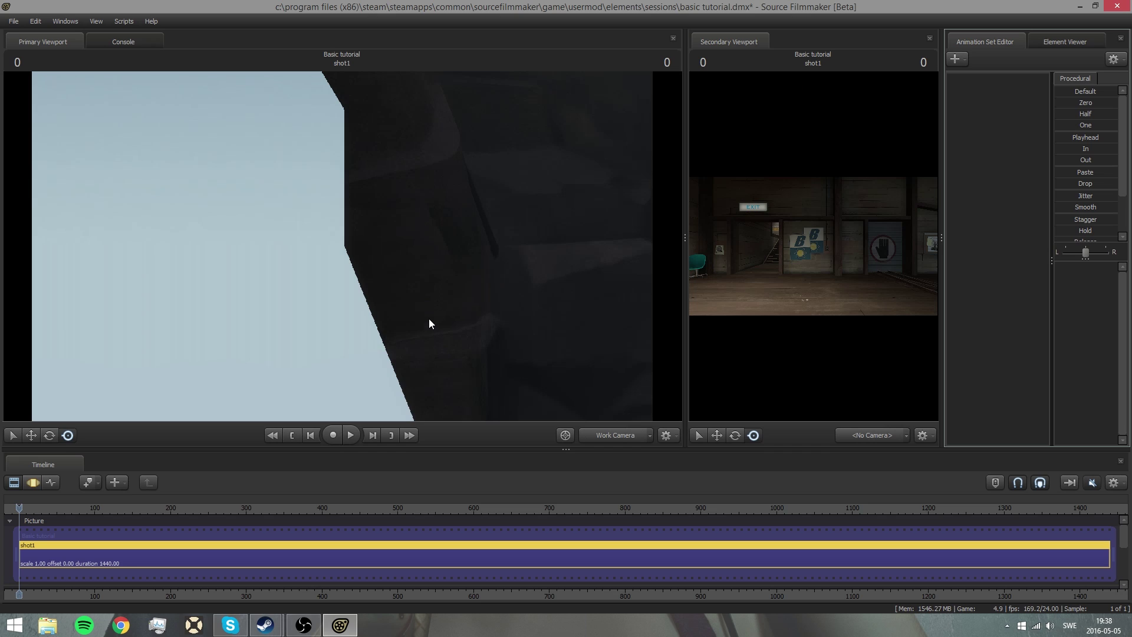
Step: Toggle the Primary Viewport off the Work Camera view to the room interior and turn the view around inside the room
{"action": "left_click_drag", "start_coordinate": [466, 272], "coordinate": [522, 290]}
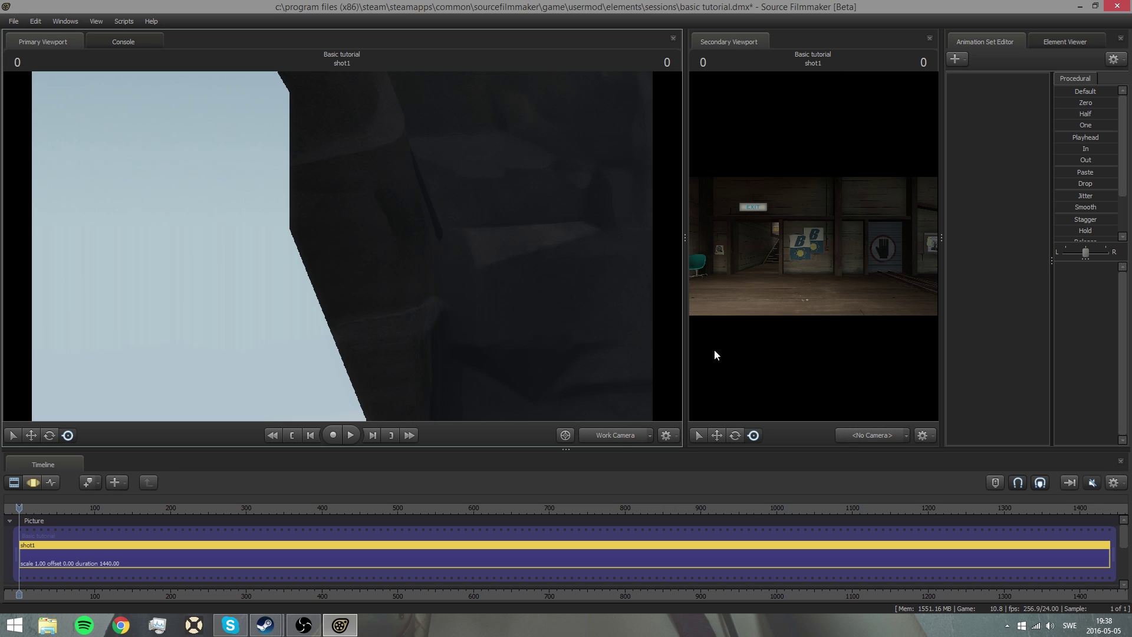
{"action": "left_click", "coordinate": [620, 438]}
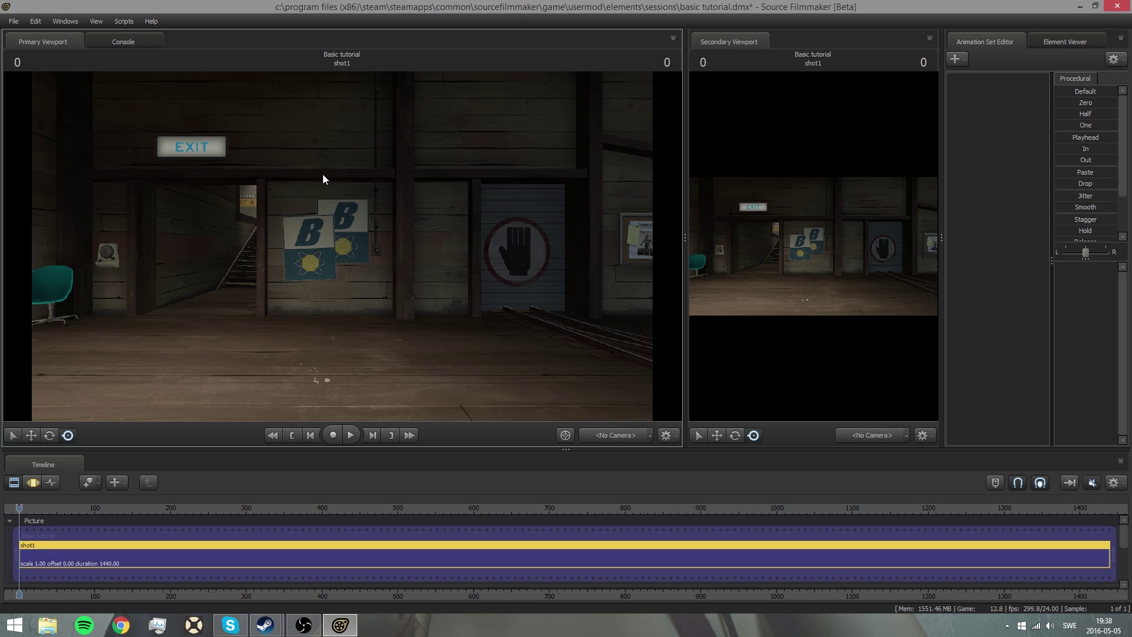
{"action": "left_click_drag", "start_coordinate": [300, 298], "coordinate": [531, 307]}
{"action": "left_click_drag", "start_coordinate": [236, 277], "coordinate": [343, 249]}
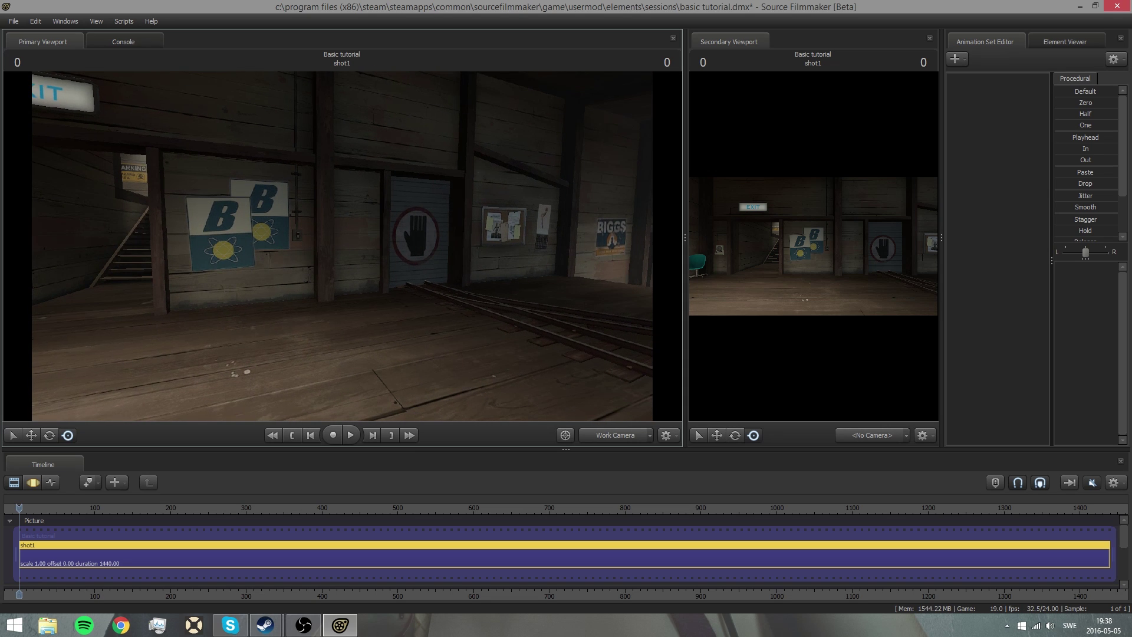
Step: Fly the Work Camera out of the wooden room to examine the map's outdoor rocks and buildings
{"action": "left_click_drag", "start_coordinate": [342, 249], "coordinate": [625, 118]}
{"action": "key", "text": "s"}
{"action": "left_click_drag", "start_coordinate": [613, 306], "coordinate": [707, 342]}
{"action": "key", "text": "s"}
{"action": "left_click_drag", "start_coordinate": [342, 245], "coordinate": [378, 224]}
{"action": "key", "text": "w"}
{"action": "key", "text": "w"}
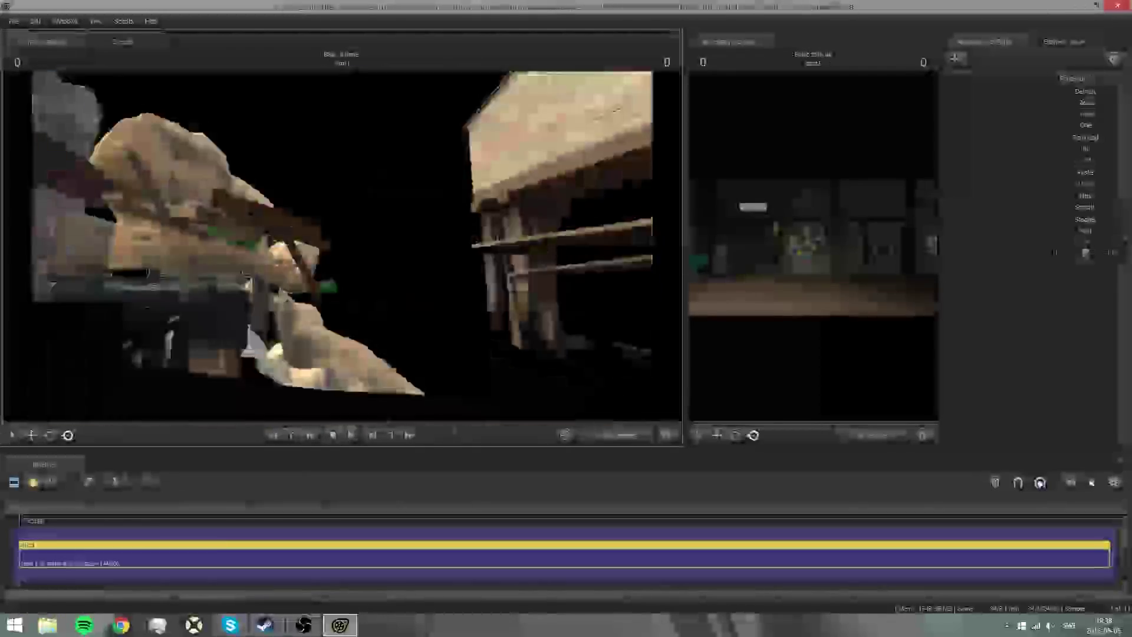
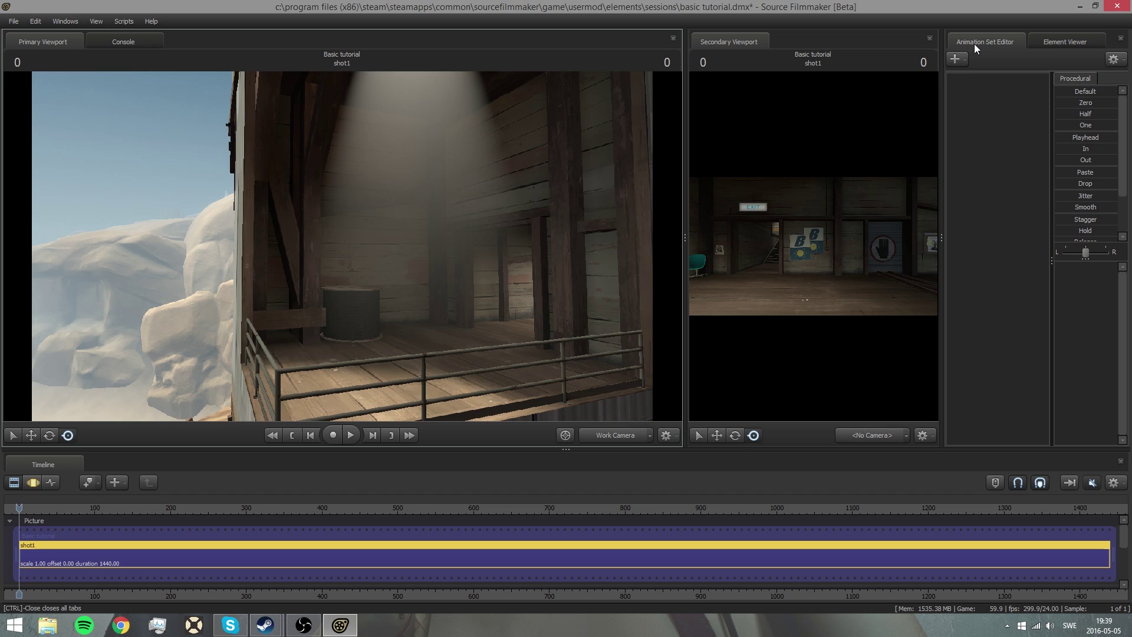
Step: Add a new model to the shot by filtering the model files for hwm scout and loading player\hwm\scout.mdl
{"action": "left_click", "coordinate": [956, 59]}
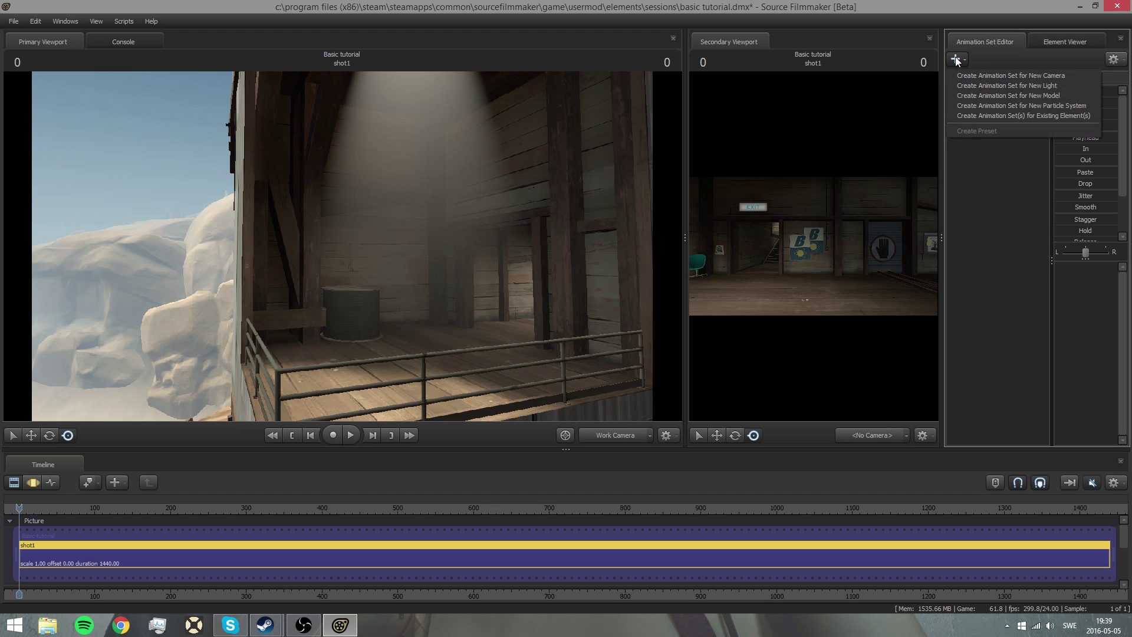
{"action": "right_click", "coordinate": [992, 228]}
{"action": "left_click", "coordinate": [1099, 256]}
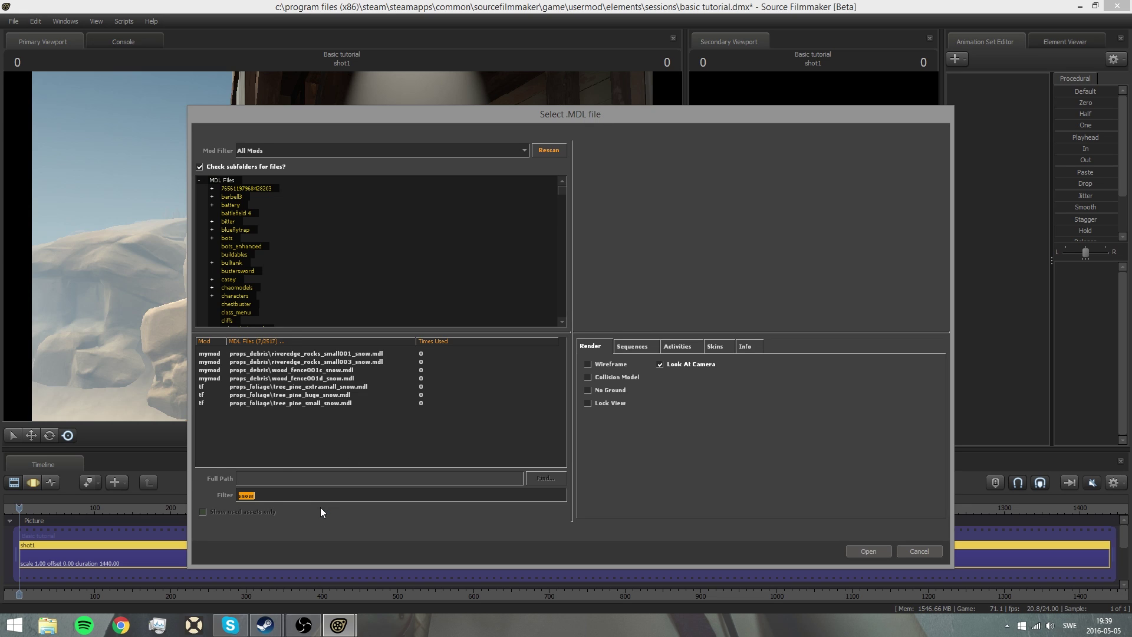
{"action": "key", "text": "BackSpace"}
{"action": "scroll", "coordinate": [325, 448], "scroll_direction": "down", "scroll_amount": 10}
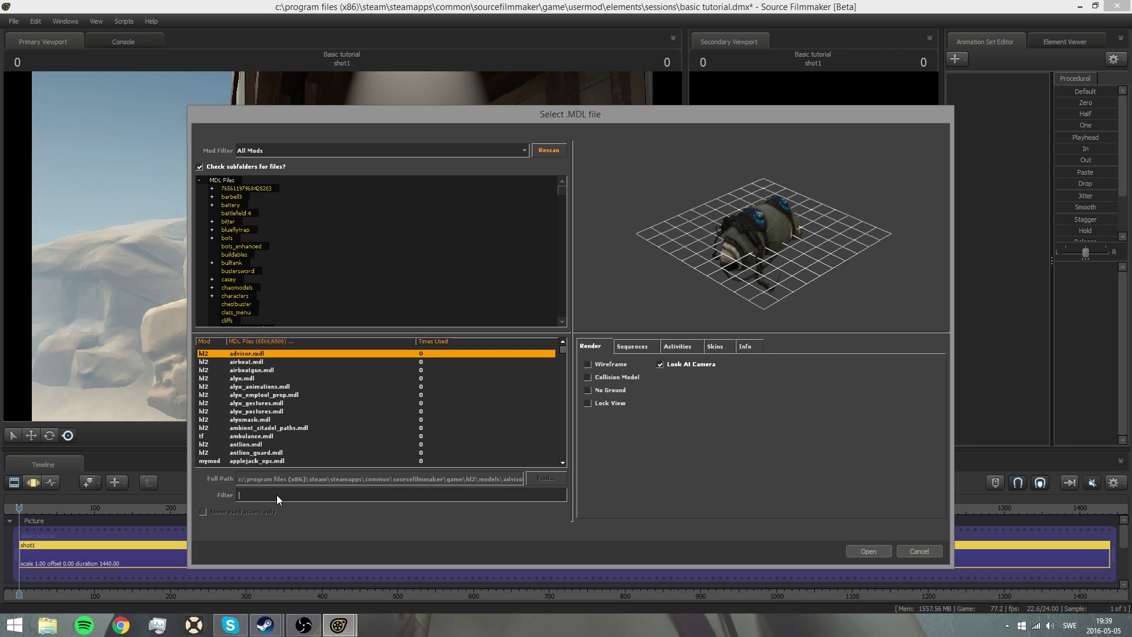
{"action": "type", "text": "hw"}
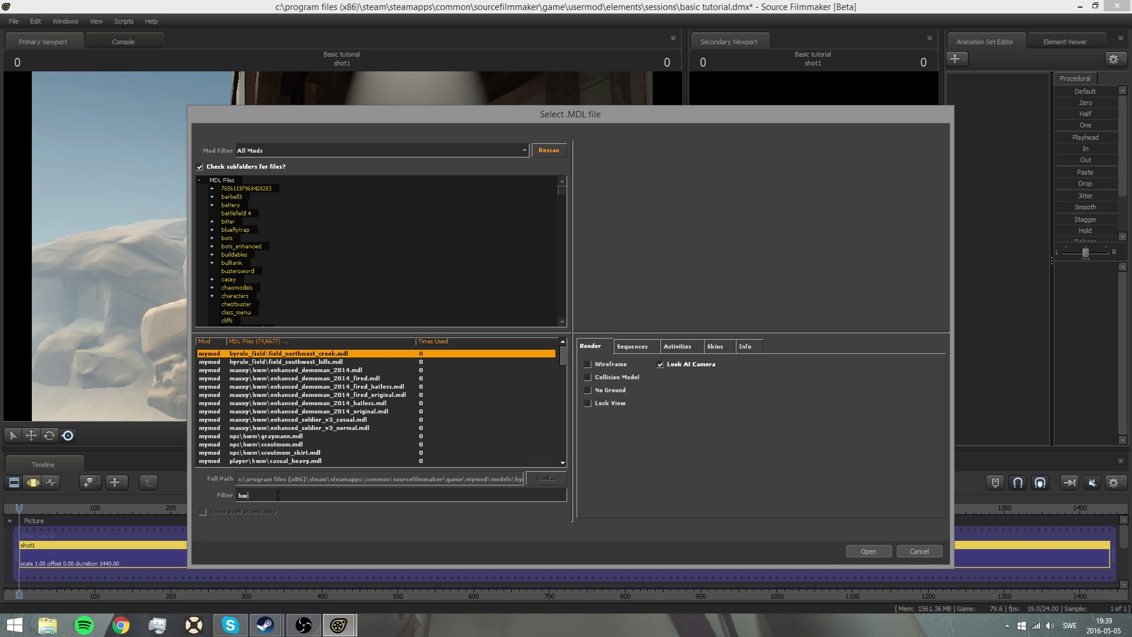
{"action": "type", "text": "m s"}
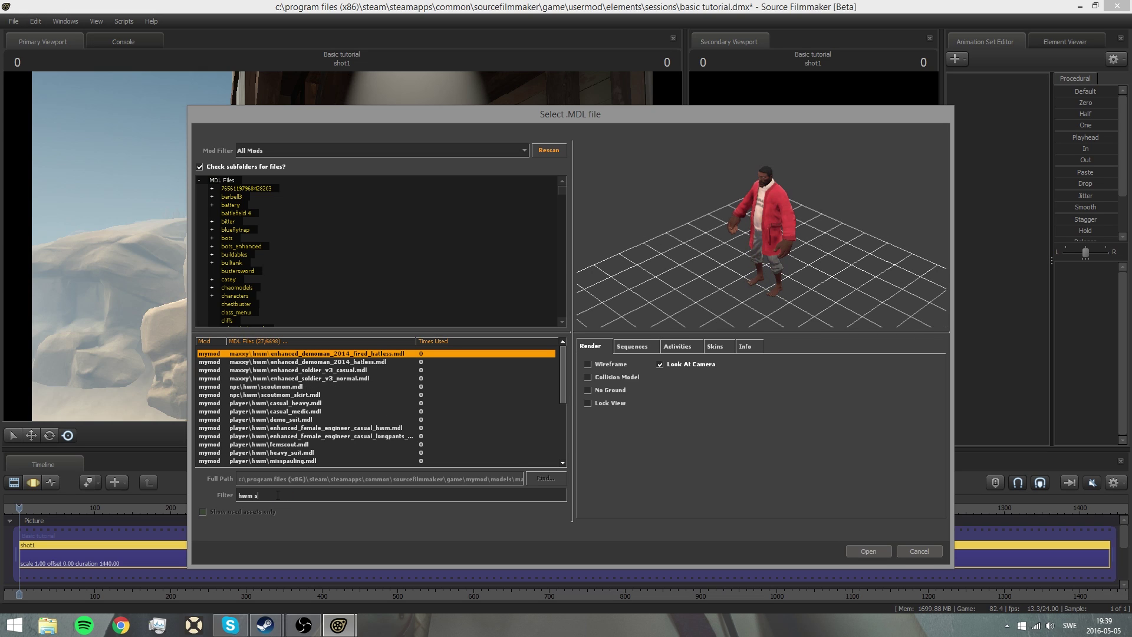
{"action": "type", "text": "cout"}
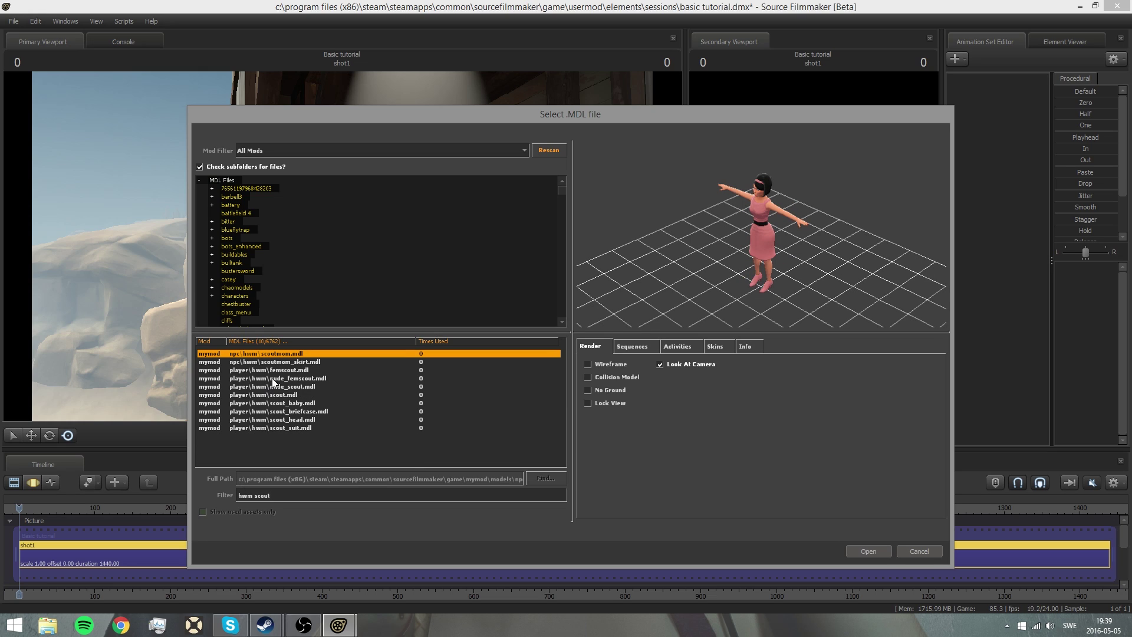
{"action": "left_click", "coordinate": [271, 395]}
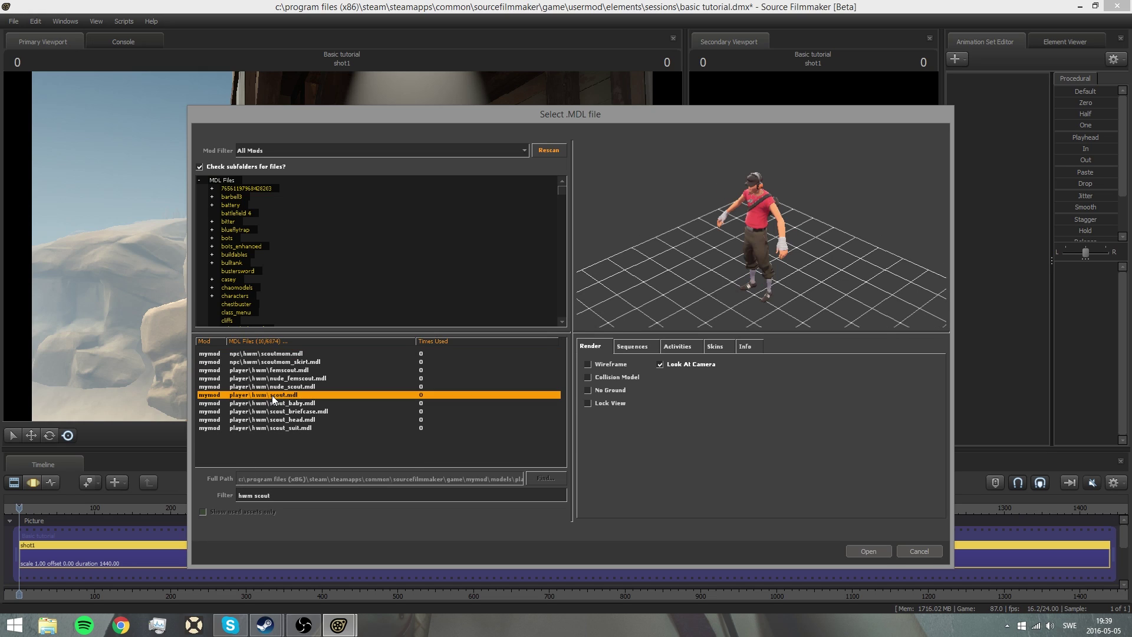
{"action": "left_click", "coordinate": [859, 547]}
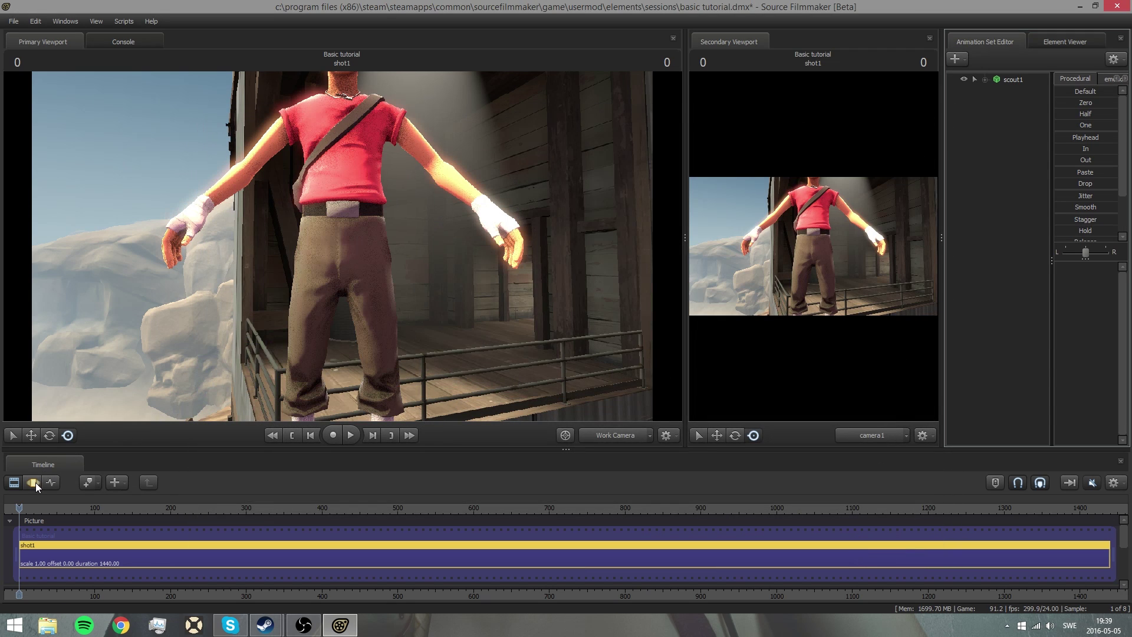
Step: Adjust the view of the Scout, switch the timeline to the Motion Editor with scout1 selected and pick the left lower arm bone
{"action": "mouse_move", "coordinate": [373, 213]}
{"action": "left_mouse_down"}
{"action": "mouse_move", "coordinate": [373, 238]}
{"action": "mouse_move", "coordinate": [370, 192]}
{"action": "left_mouse_up"}
{"action": "left_click", "coordinate": [1012, 80]}
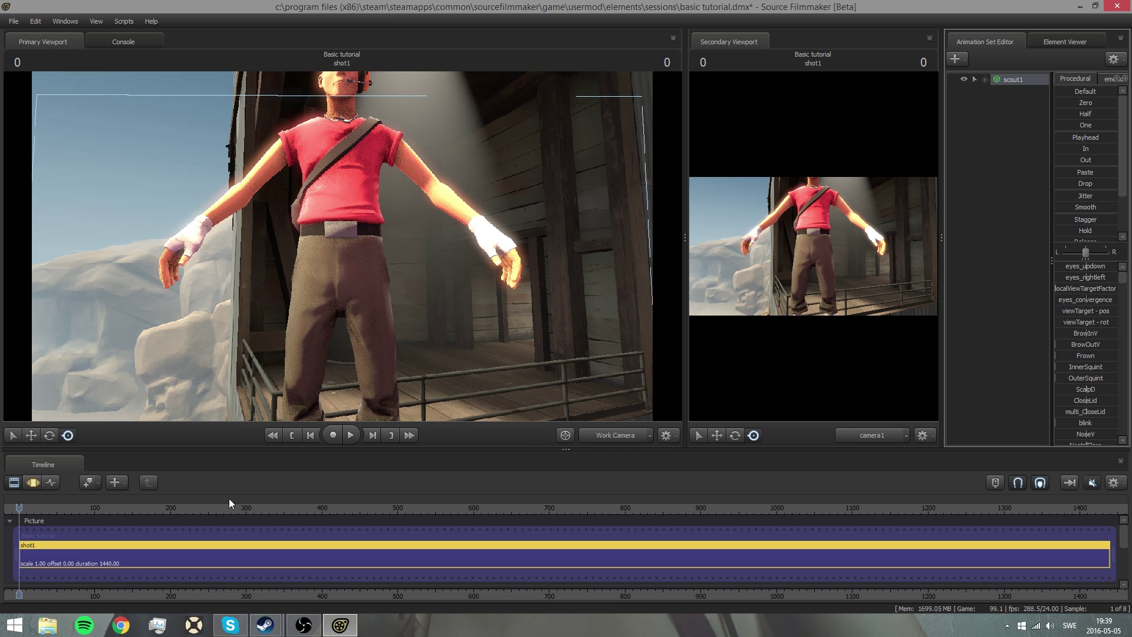
{"action": "left_click", "coordinate": [34, 481]}
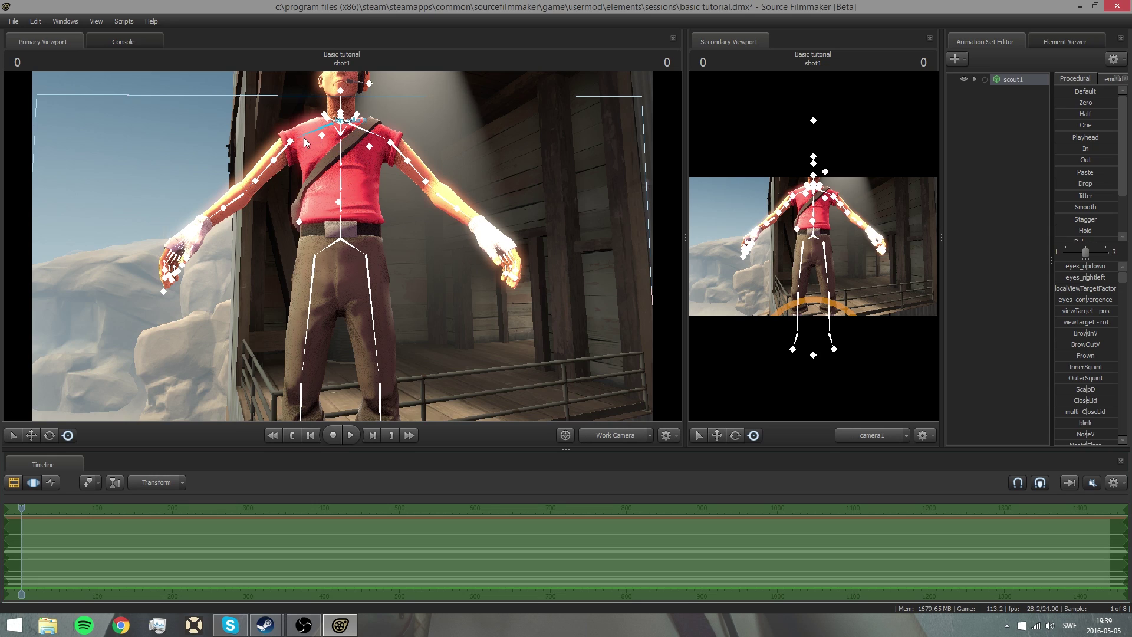
{"action": "left_click", "coordinate": [452, 207]}
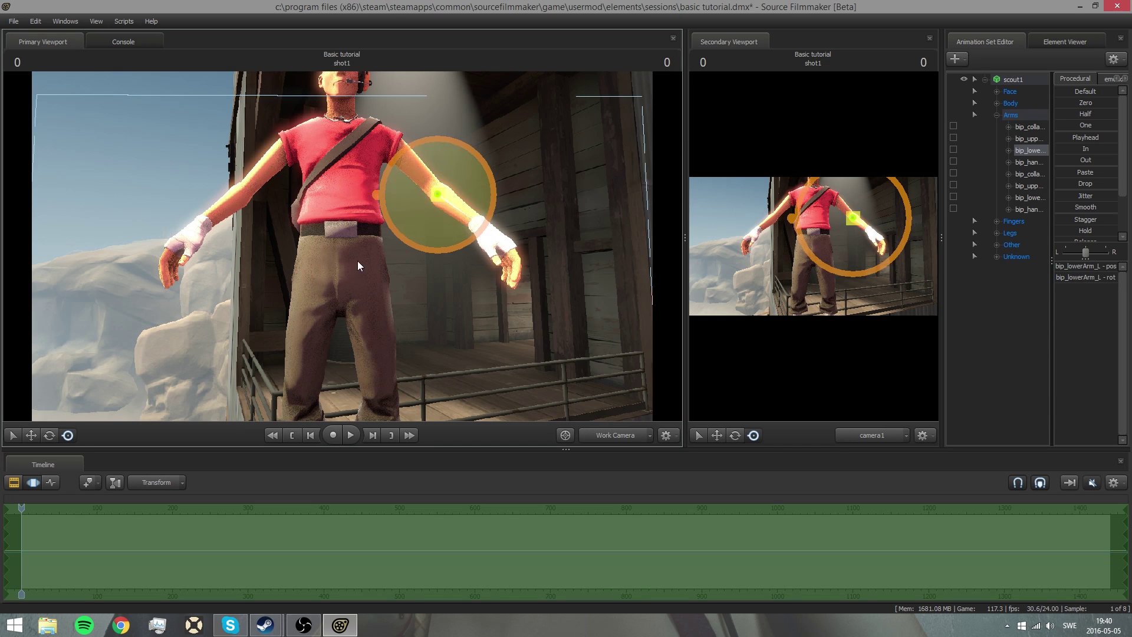
Step: Cycle through the manipulator modes and try reposing the Scout's left lower arm with the screen manipulator, undoing the last change
{"action": "left_click", "coordinate": [14, 436]}
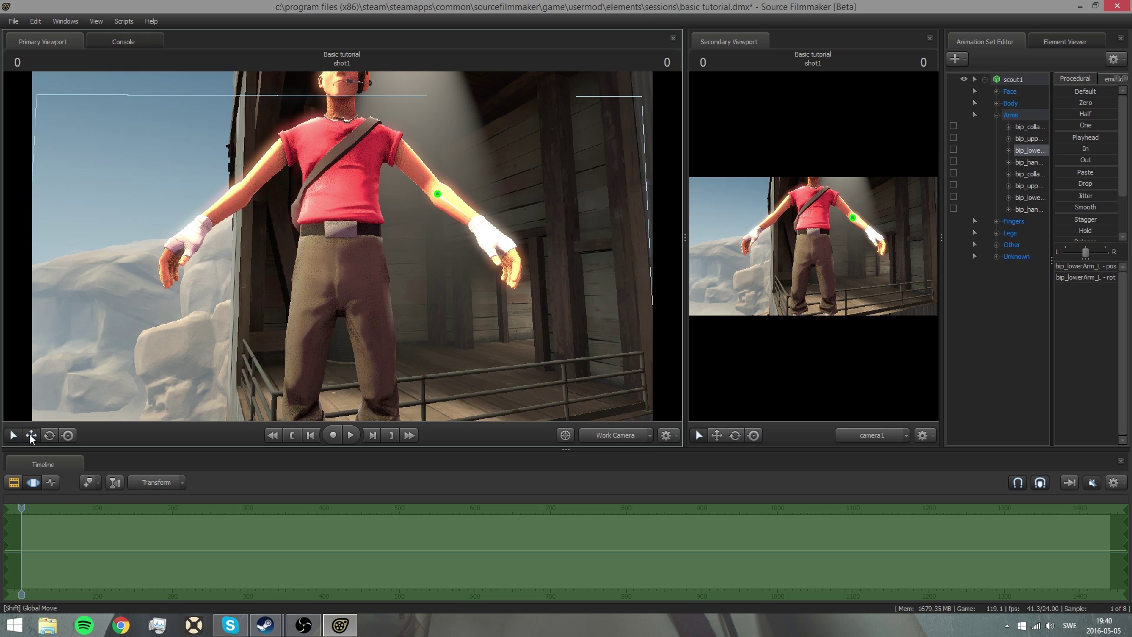
{"action": "left_click", "coordinate": [31, 436]}
{"action": "left_click", "coordinate": [50, 435]}
{"action": "left_click", "coordinate": [67, 436]}
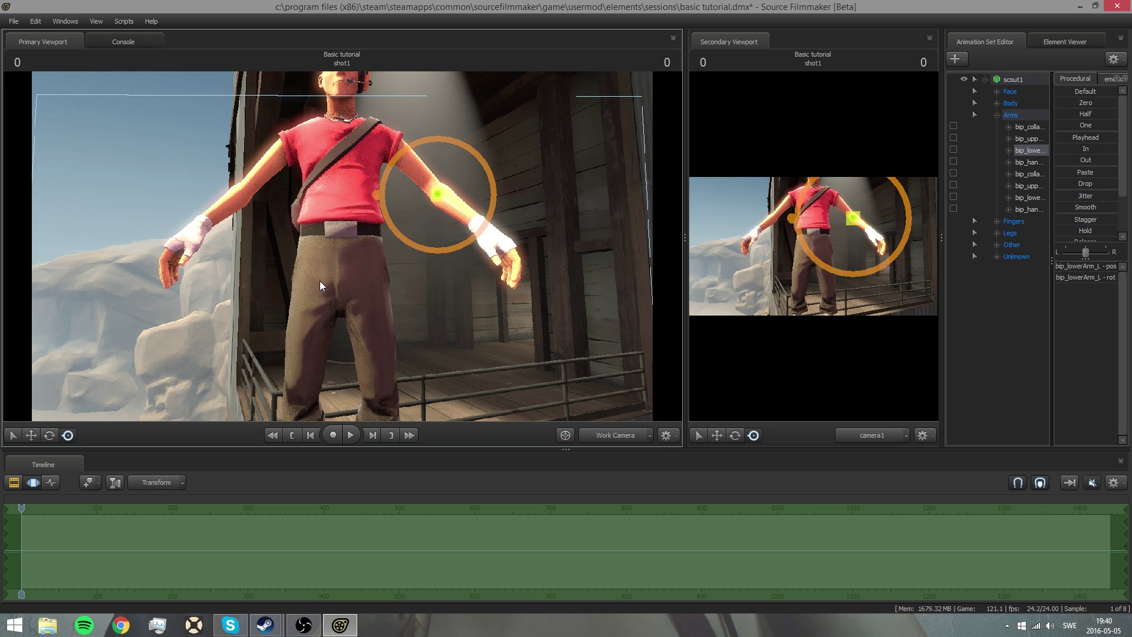
{"action": "left_click_drag", "start_coordinate": [465, 219], "coordinate": [455, 388]}
{"action": "key", "text": "ctrl+z"}
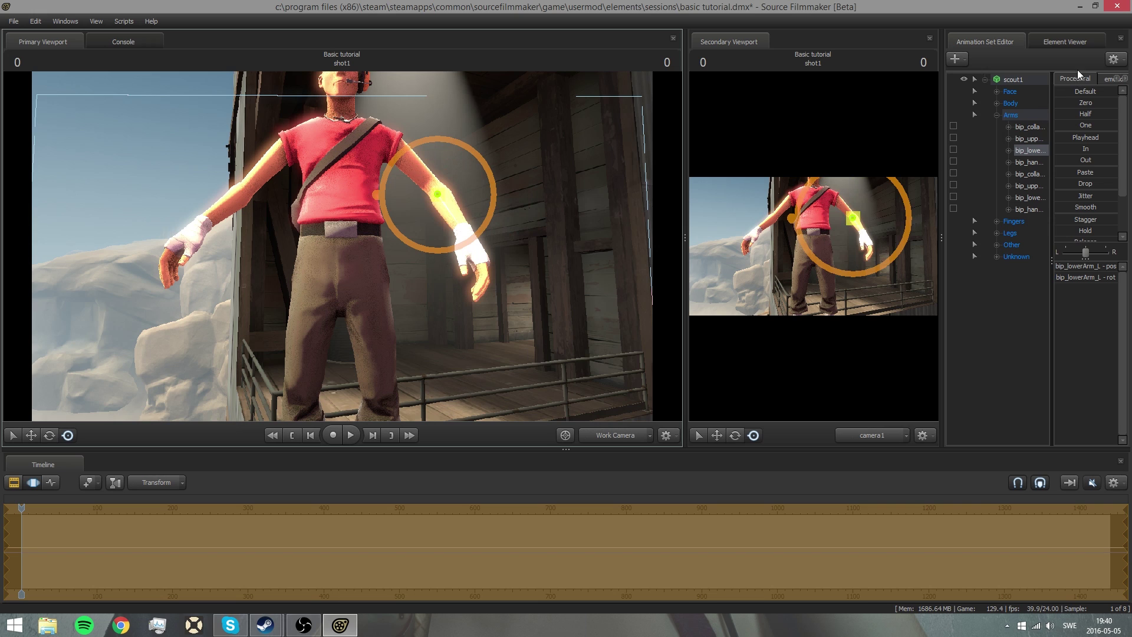
Step: Select the whole scout1 model and move it onto the wooden balcony behind the metal railing
{"action": "left_click", "coordinate": [1014, 80]}
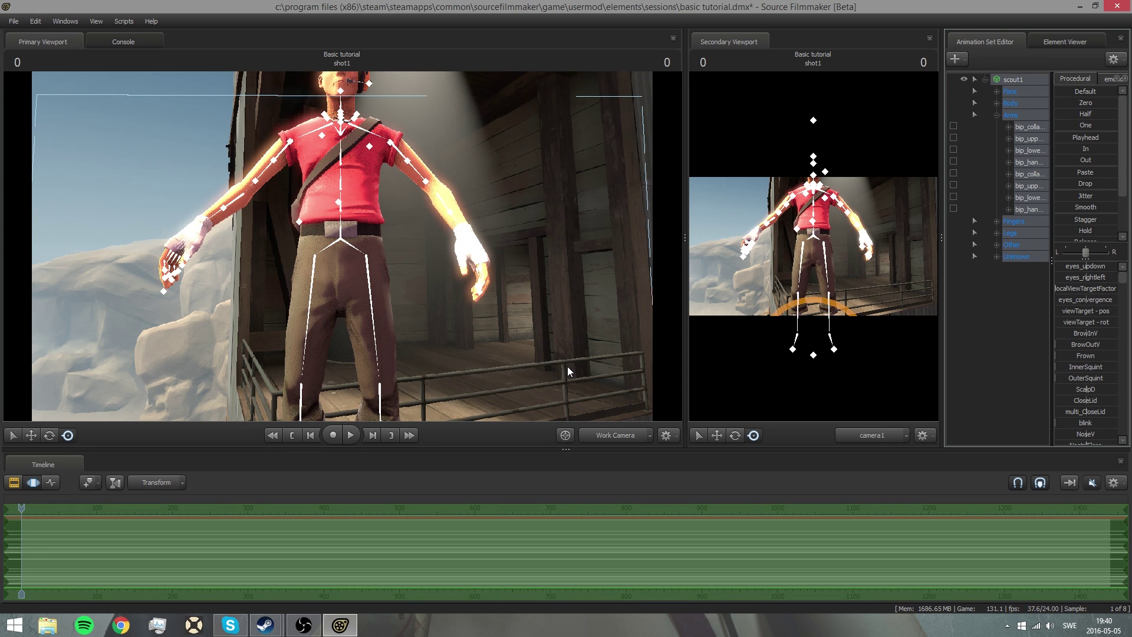
{"action": "left_click_drag", "start_coordinate": [567, 366], "coordinate": [467, 337]}
{"action": "key", "text": "s"}
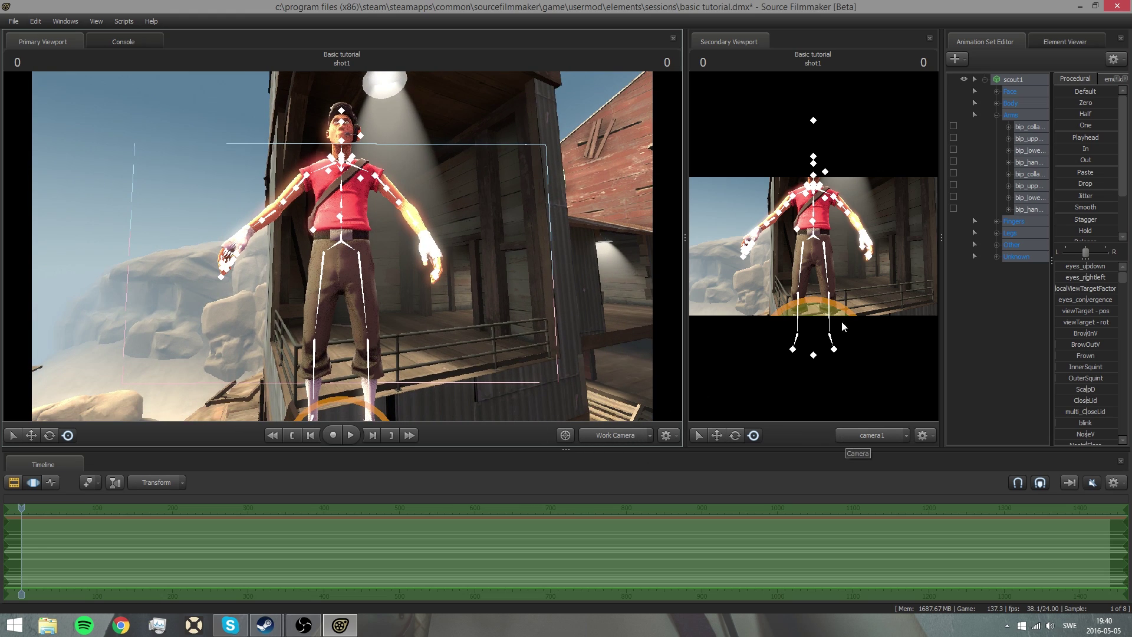
{"action": "left_click_drag", "start_coordinate": [626, 296], "coordinate": [366, 330]}
{"action": "left_click_drag", "start_coordinate": [463, 298], "coordinate": [229, 272]}
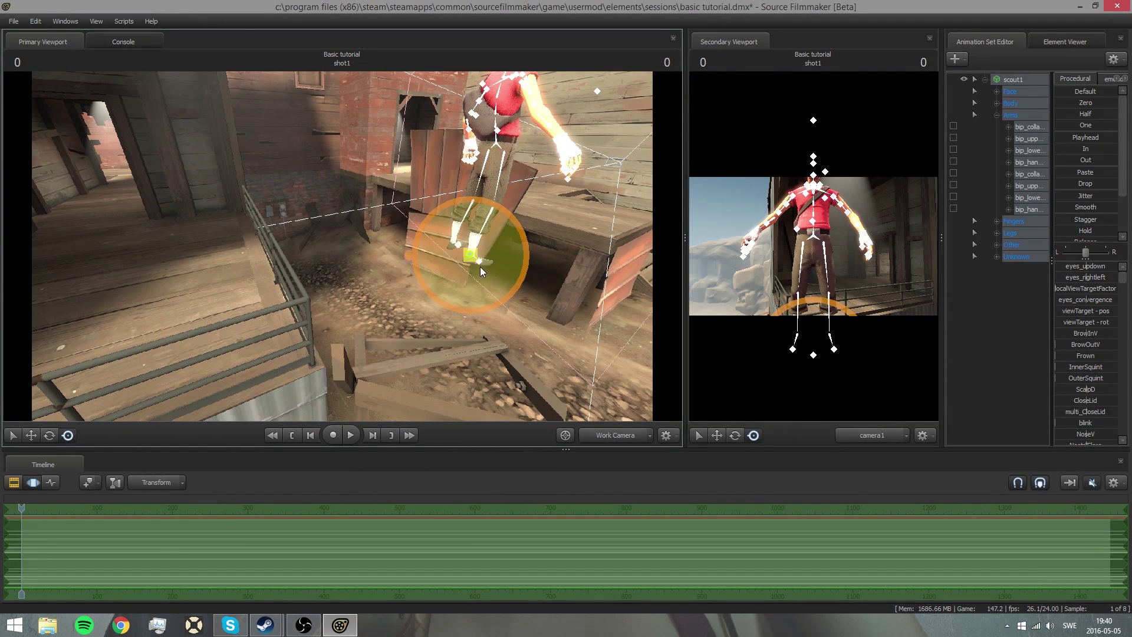
{"action": "left_click_drag", "start_coordinate": [472, 257], "coordinate": [555, 247]}
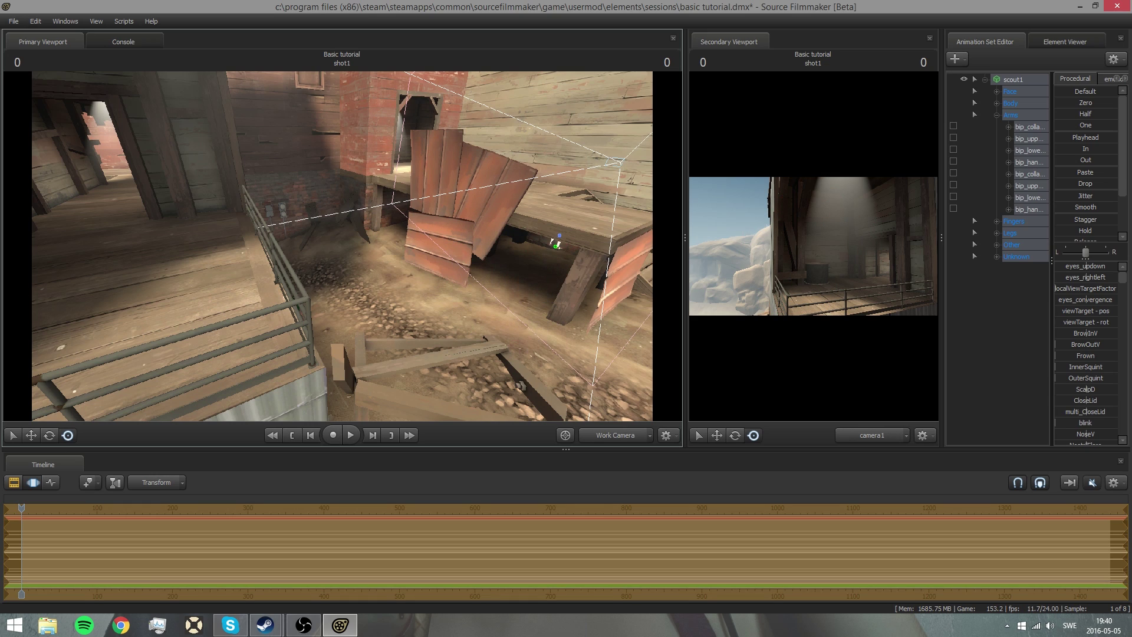
{"action": "left_click_drag", "start_coordinate": [461, 279], "coordinate": [227, 335]}
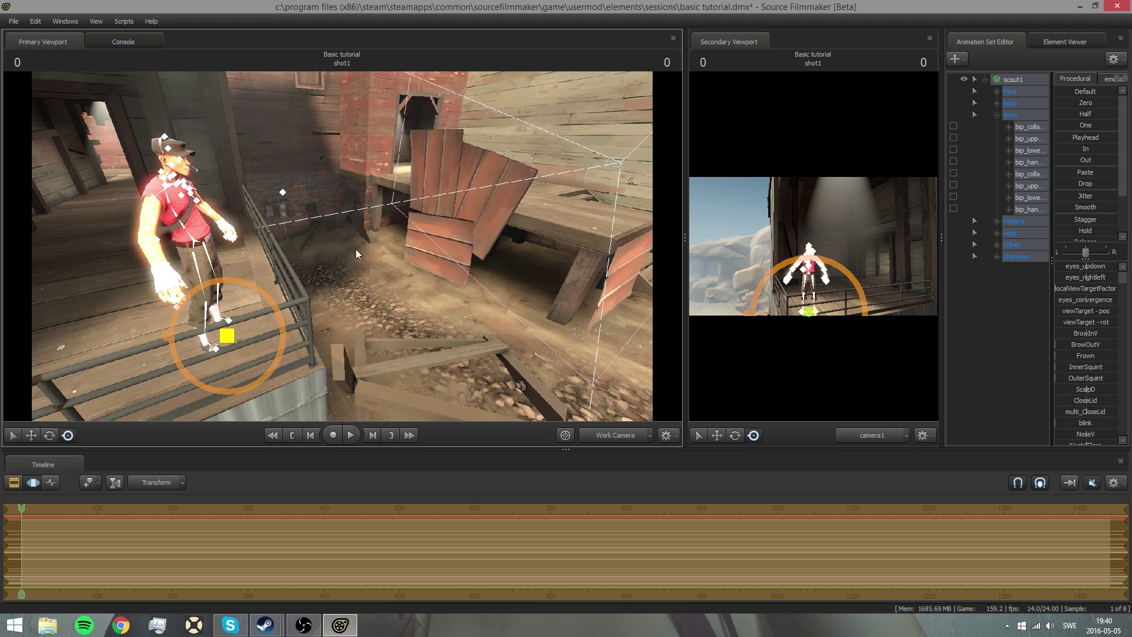
{"action": "left_click_drag", "start_coordinate": [890, 317], "coordinate": [891, 324]}
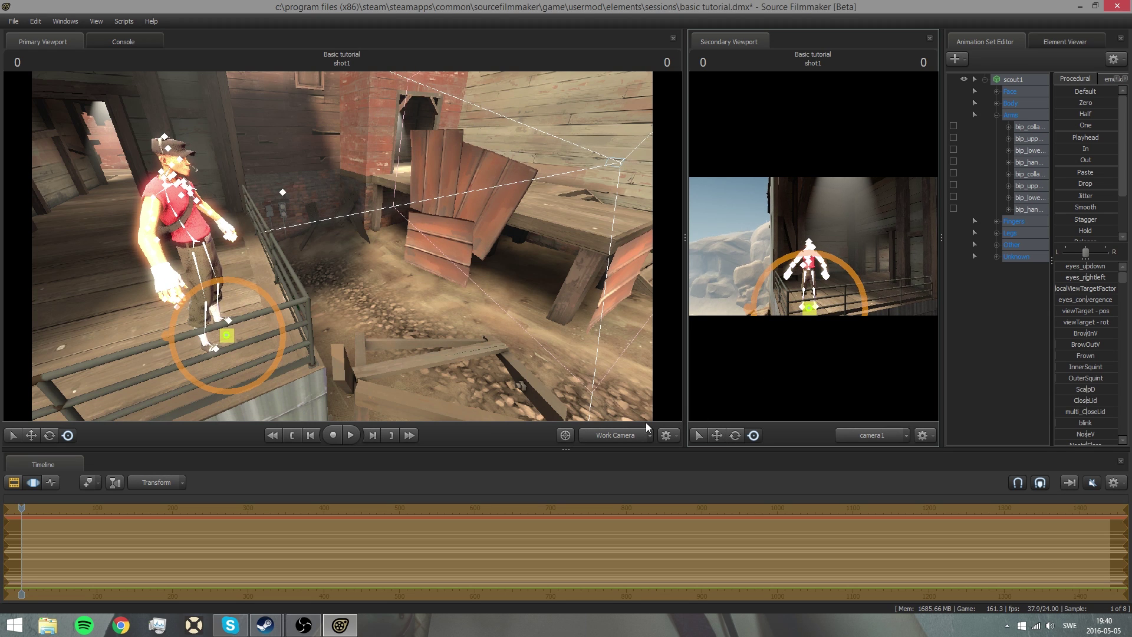
Step: Switch the Primary Viewport to camera1, frame the Scout on the balcony and collapse the scout1 control groups
{"action": "left_click", "coordinate": [603, 436]}
{"action": "left_click_drag", "start_coordinate": [566, 360], "coordinate": [597, 337]}
{"action": "key", "text": "w"}
{"action": "key", "text": "s"}
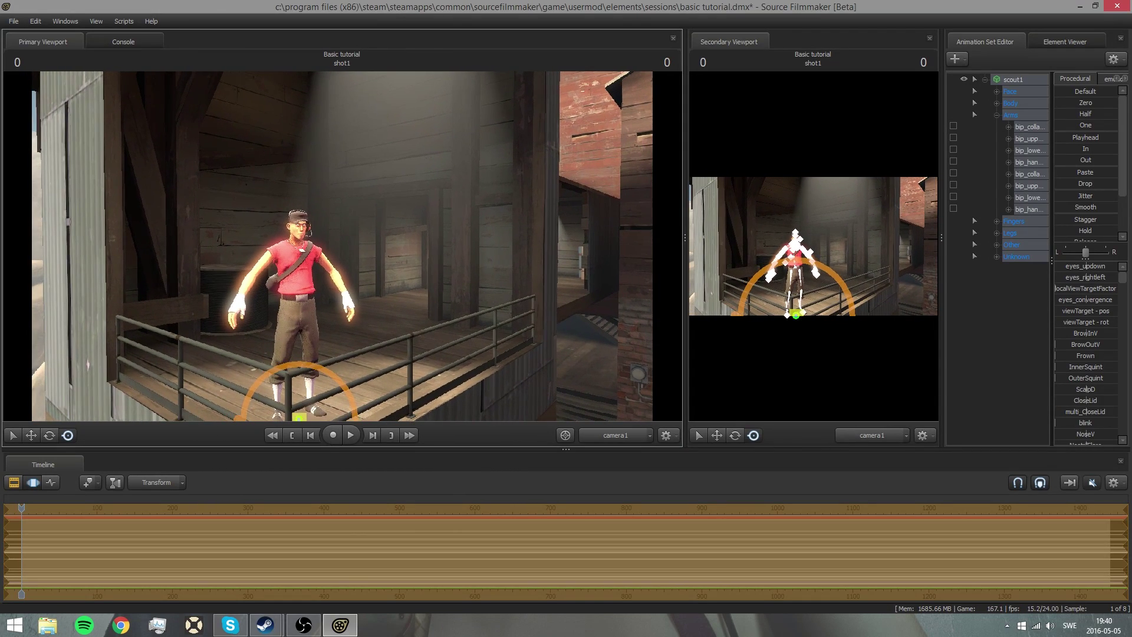
{"action": "left_click_drag", "start_coordinate": [342, 246], "coordinate": [342, 246]}
{"action": "key", "text": "s"}
{"action": "left_click", "coordinate": [984, 79]}
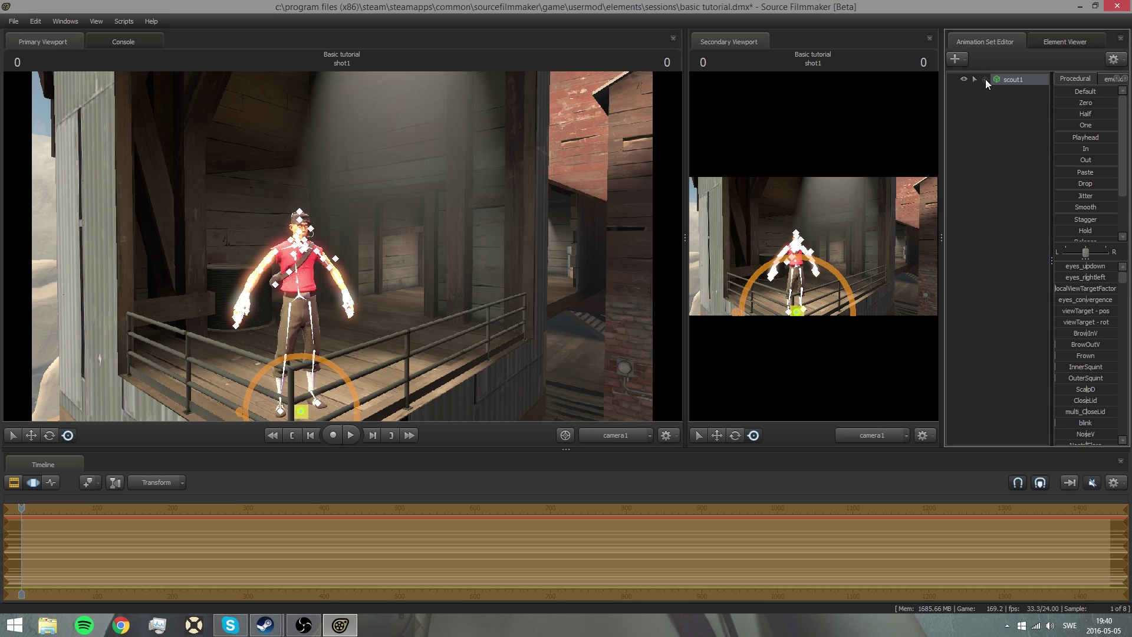
Step: Set the Secondary Viewport to the Work Camera and reframe camera1 on the Scout from slightly farther back
{"action": "left_click", "coordinate": [858, 432]}
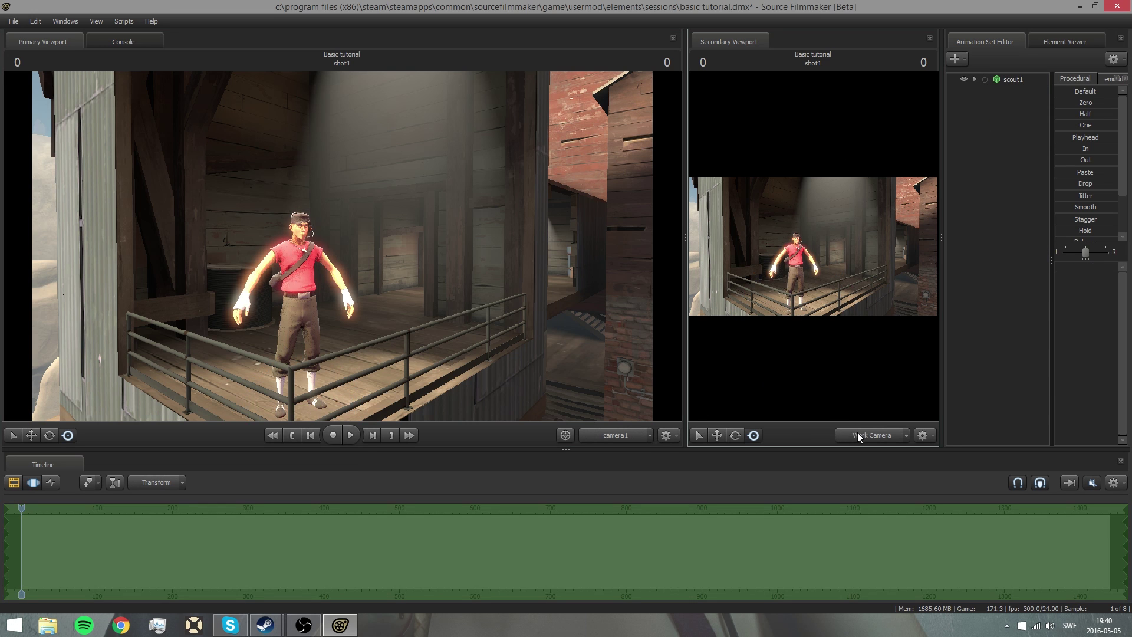
{"action": "mouse_move", "coordinate": [342, 246]}
{"action": "left_mouse_down"}
{"action": "mouse_move", "coordinate": [283, 271]}
{"action": "mouse_move", "coordinate": [342, 253]}
{"action": "mouse_move", "coordinate": [339, 289]}
{"action": "mouse_move", "coordinate": [330, 282]}
{"action": "mouse_move", "coordinate": [342, 218]}
{"action": "mouse_move", "coordinate": [342, 246]}
{"action": "left_mouse_up"}
{"action": "key", "text": "w"}
{"action": "key", "text": "w"}
{"action": "key", "text": "s"}
{"action": "key", "text": "x"}
{"action": "key", "text": "w"}
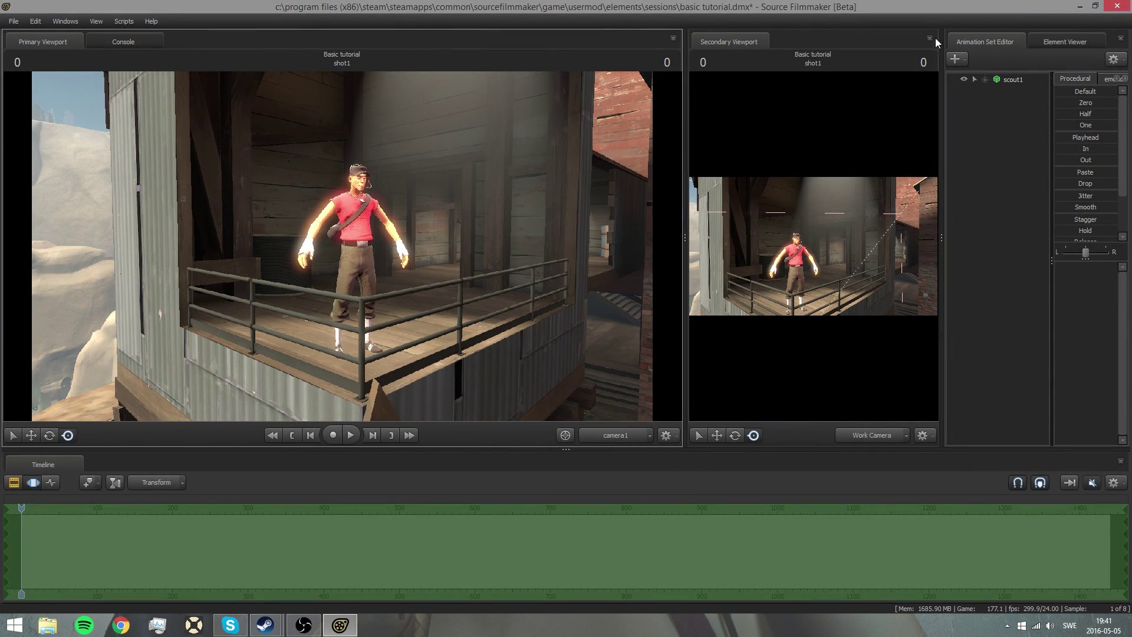
Step: Import the selectionMenu_Idle animation sequence onto scout1
{"action": "right_click", "coordinate": [1006, 81]}
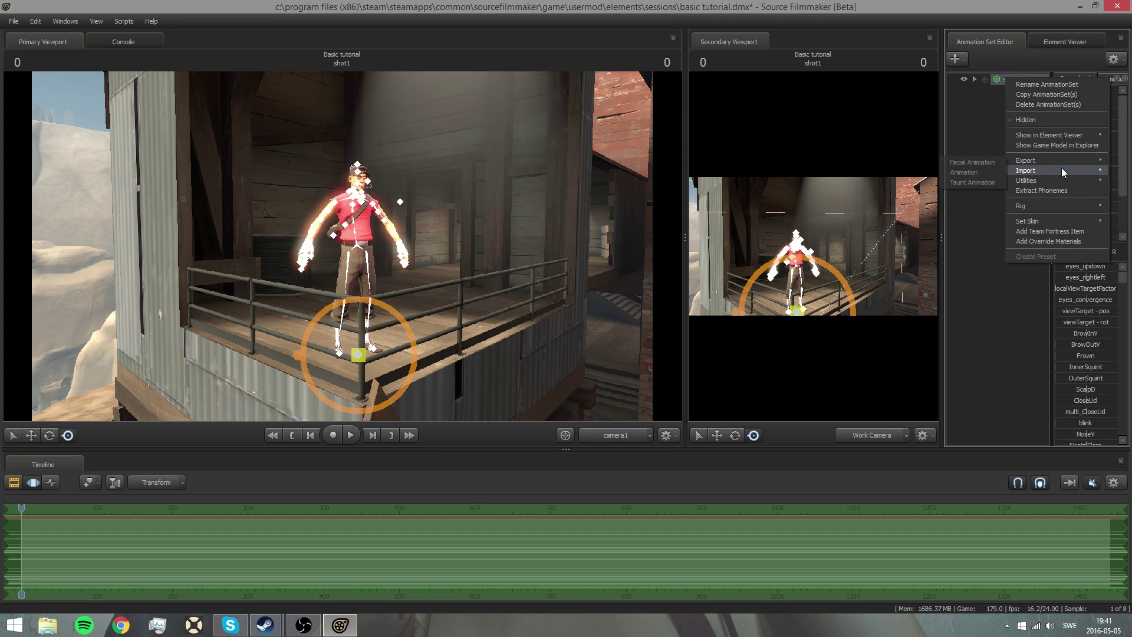
{"action": "mouse_move", "coordinate": [1060, 170]}
{"action": "left_click", "coordinate": [962, 185]}
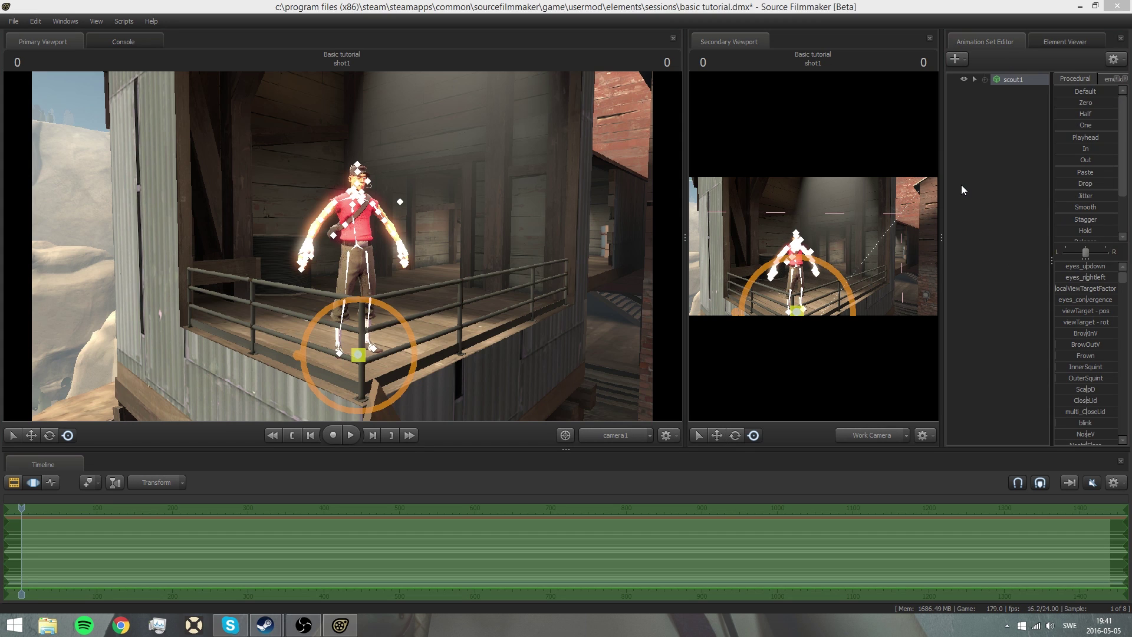
{"action": "left_click", "coordinate": [221, 368]}
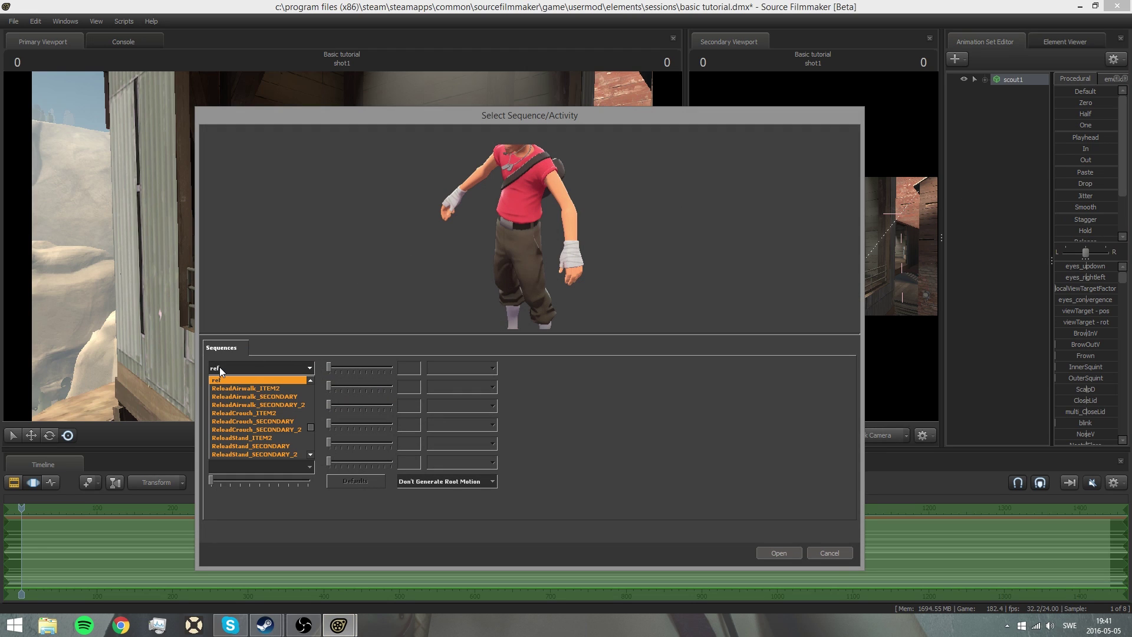
{"action": "left_click", "coordinate": [231, 366]}
{"action": "left_click", "coordinate": [231, 366]}
{"action": "left_click", "coordinate": [231, 367]}
{"action": "left_click", "coordinate": [231, 366]}
{"action": "scroll", "coordinate": [262, 408], "scroll_direction": "down", "scroll_amount": 5}
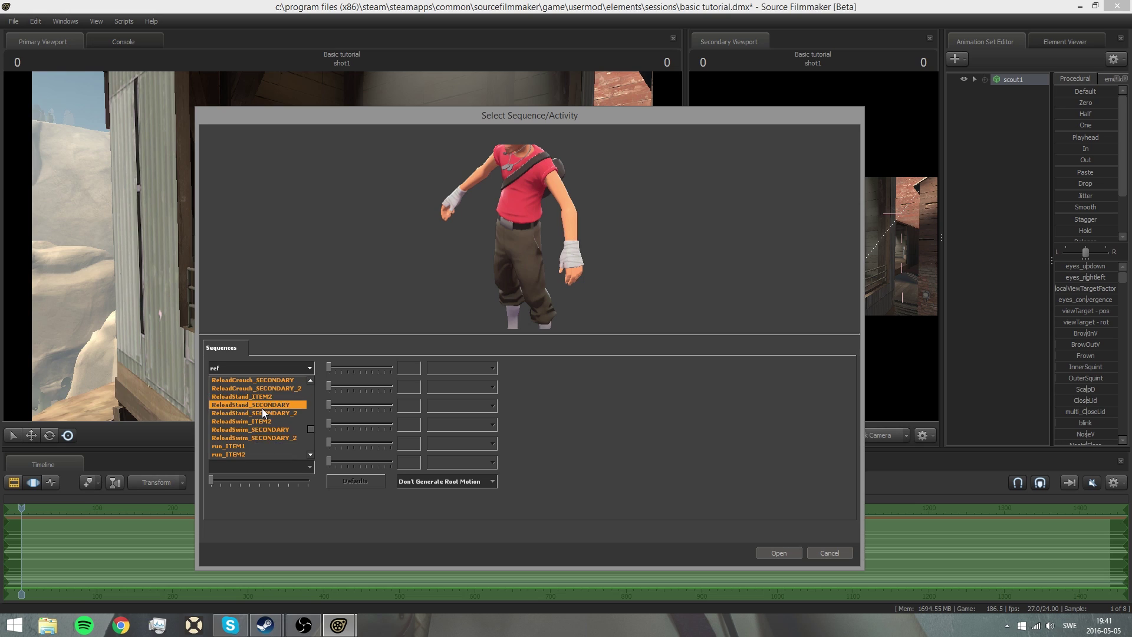
{"action": "scroll", "coordinate": [255, 401], "scroll_direction": "down", "scroll_amount": 3}
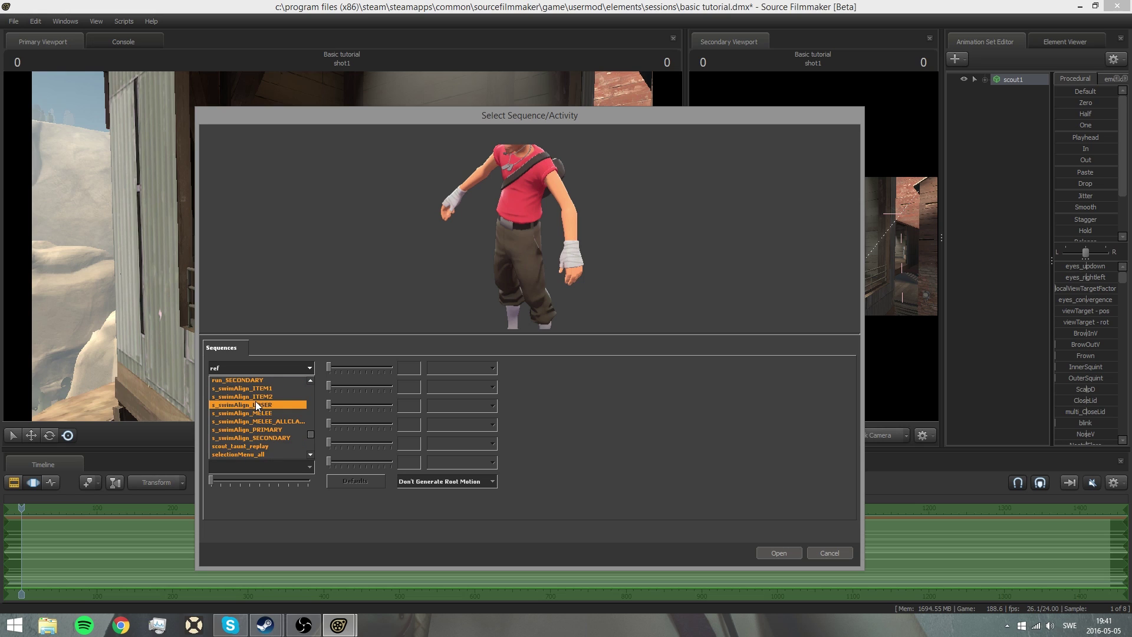
{"action": "scroll", "coordinate": [256, 401], "scroll_direction": "down", "scroll_amount": 2}
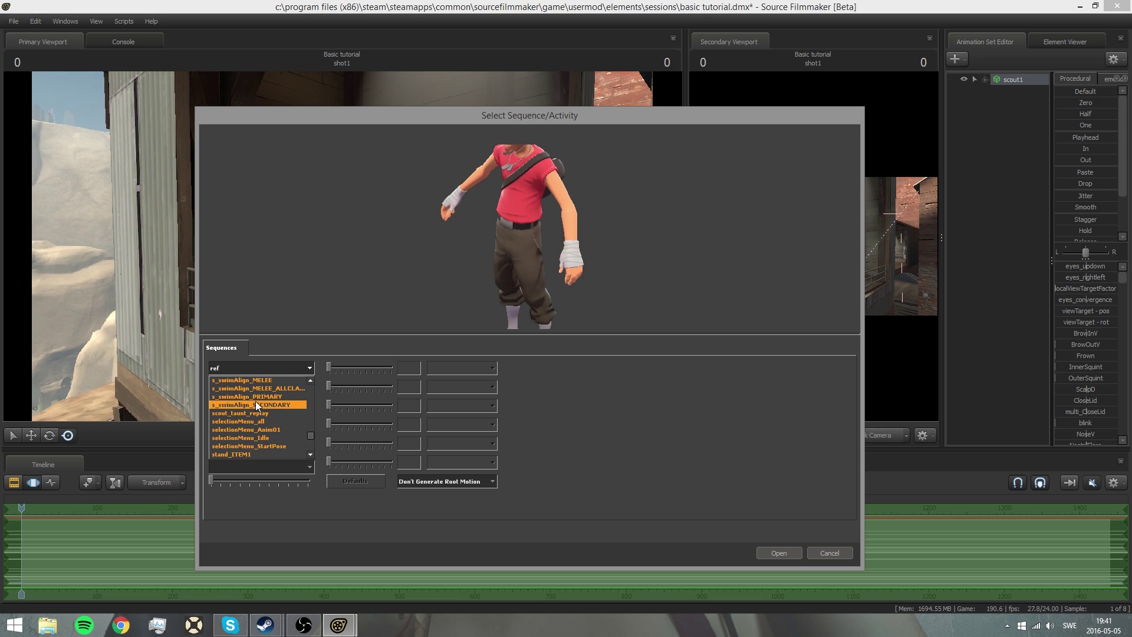
{"action": "left_click", "coordinate": [260, 429]}
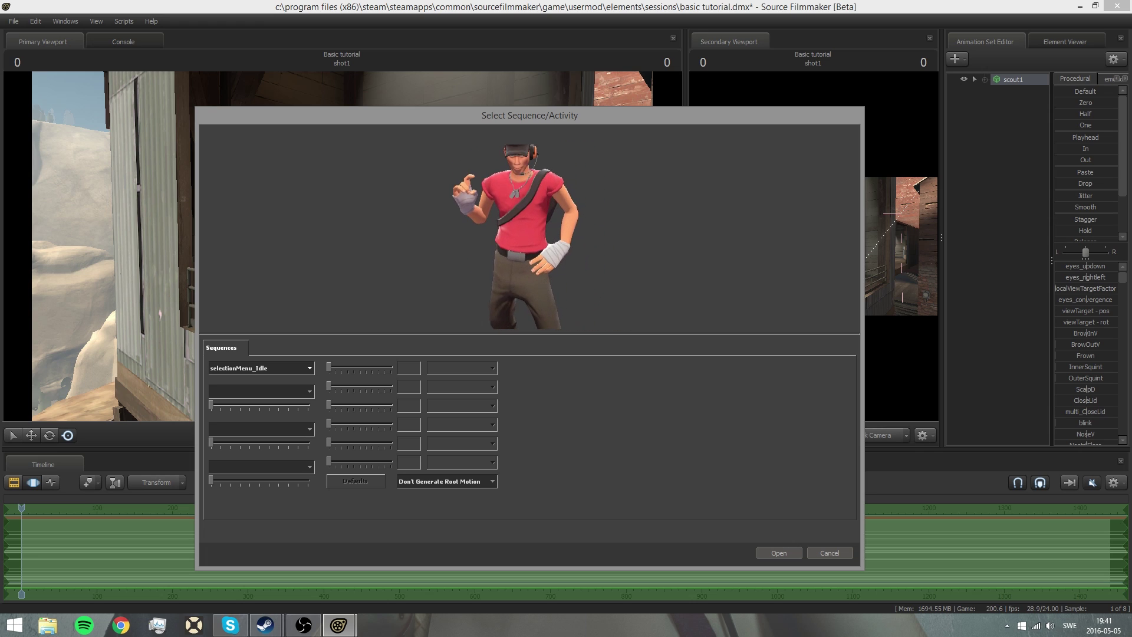
{"action": "left_click", "coordinate": [788, 553]}
Step: View the posed Scout in the Clip Editor, return to the Motion Editor and deselect scout1
{"action": "left_click", "coordinate": [14, 484]}
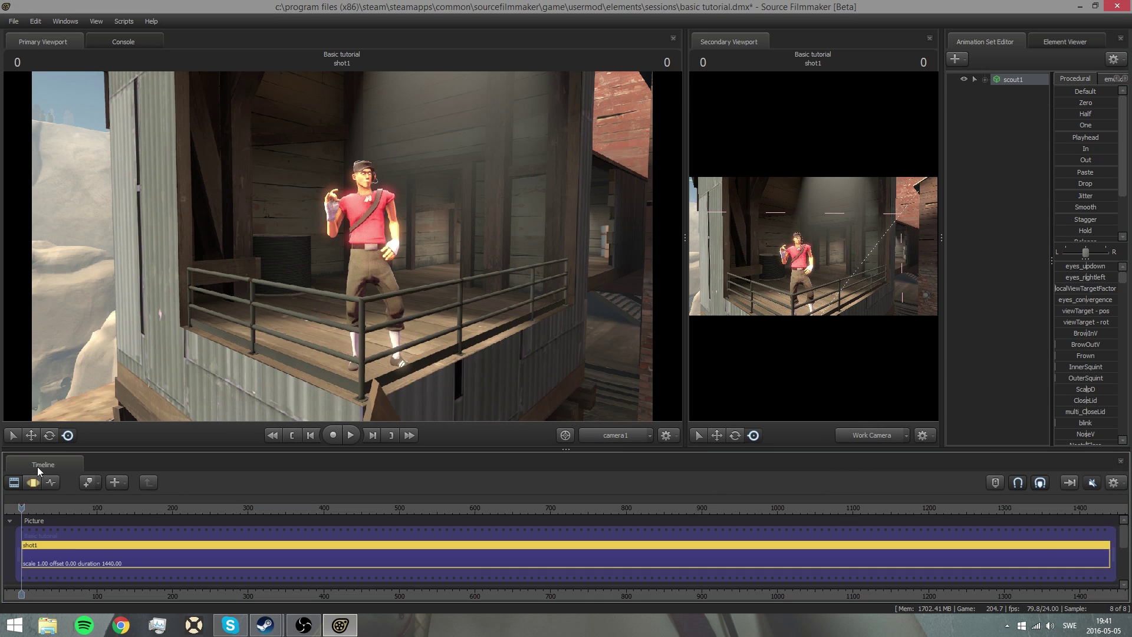
{"action": "left_click", "coordinate": [33, 482]}
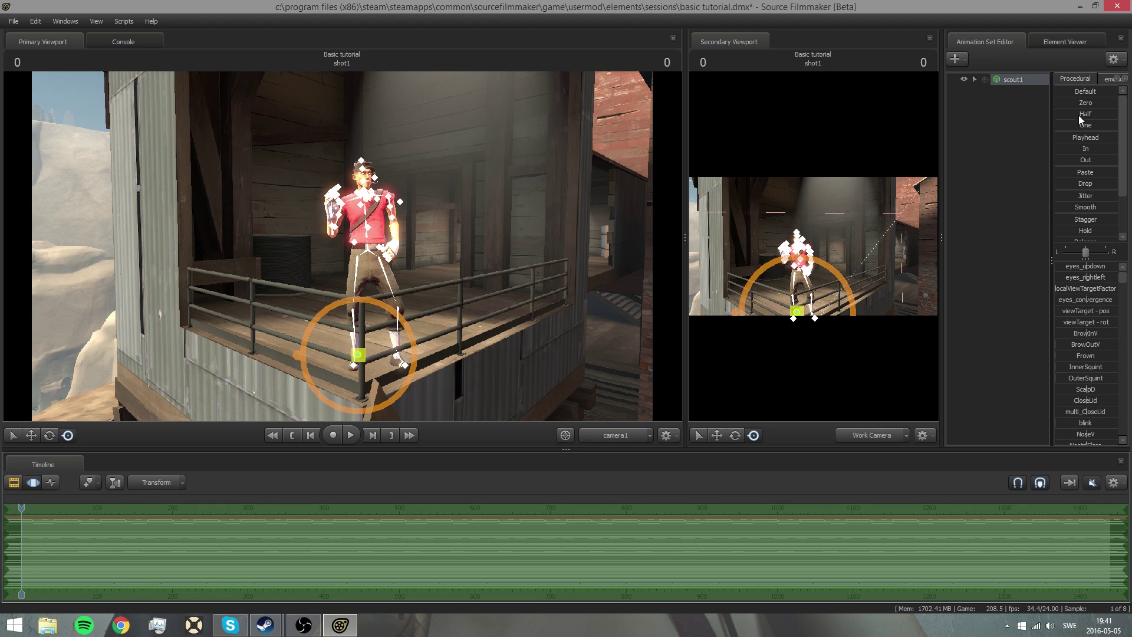
{"action": "left_click", "coordinate": [1016, 129]}
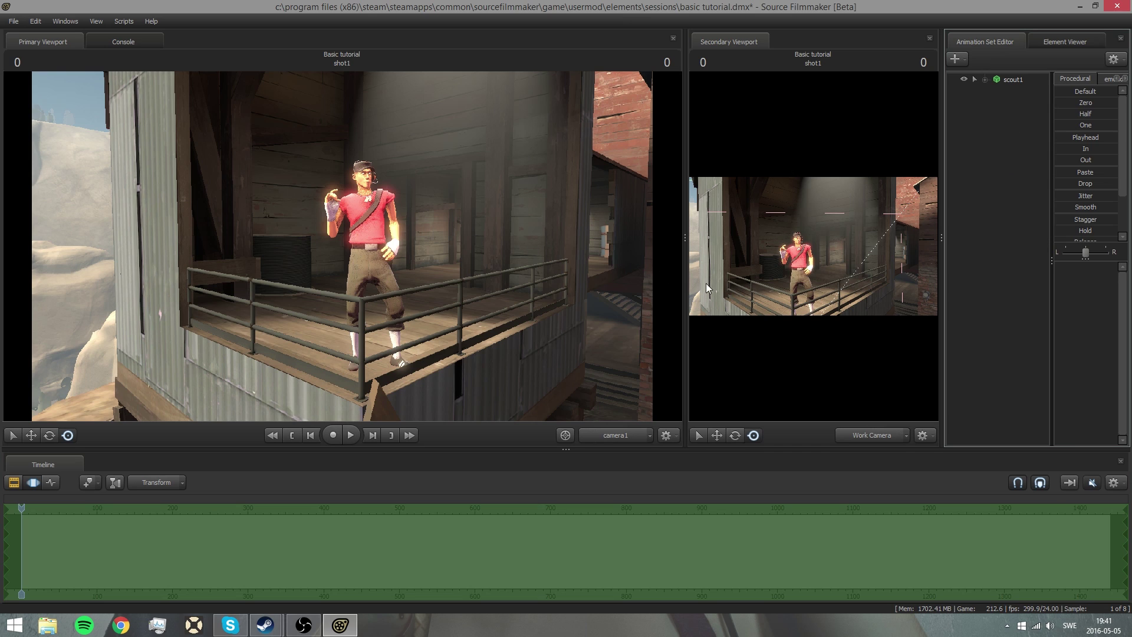
Step: Add the Team Fortress item Scattergun to scout1, searching the item list for "scatter"
{"action": "right_click", "coordinate": [1014, 81]}
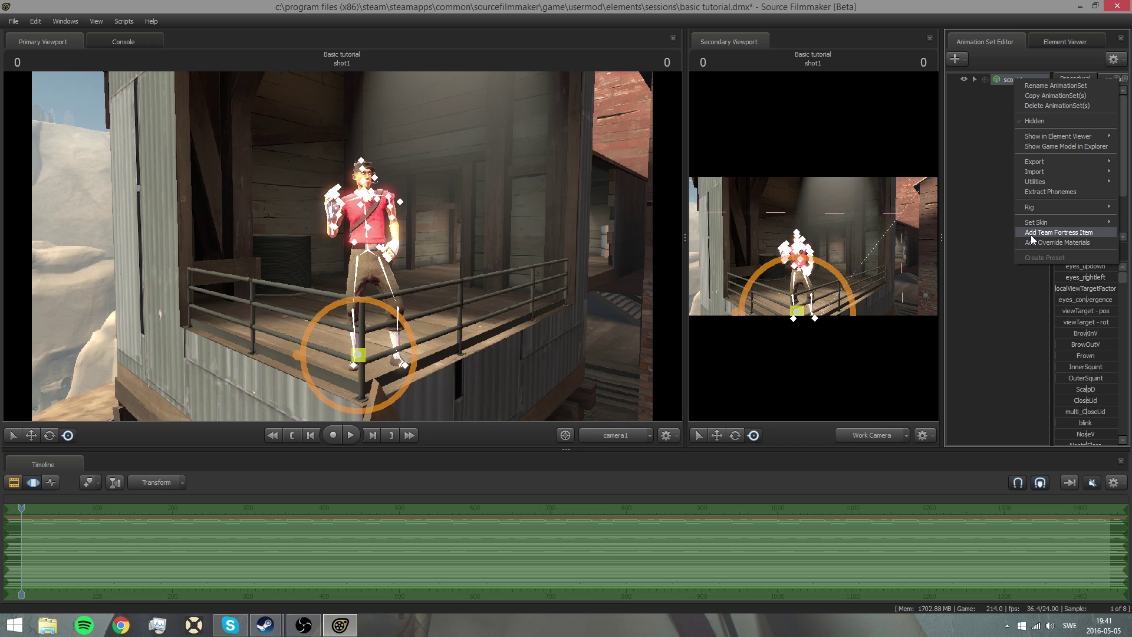
{"action": "left_click", "coordinate": [1058, 232]}
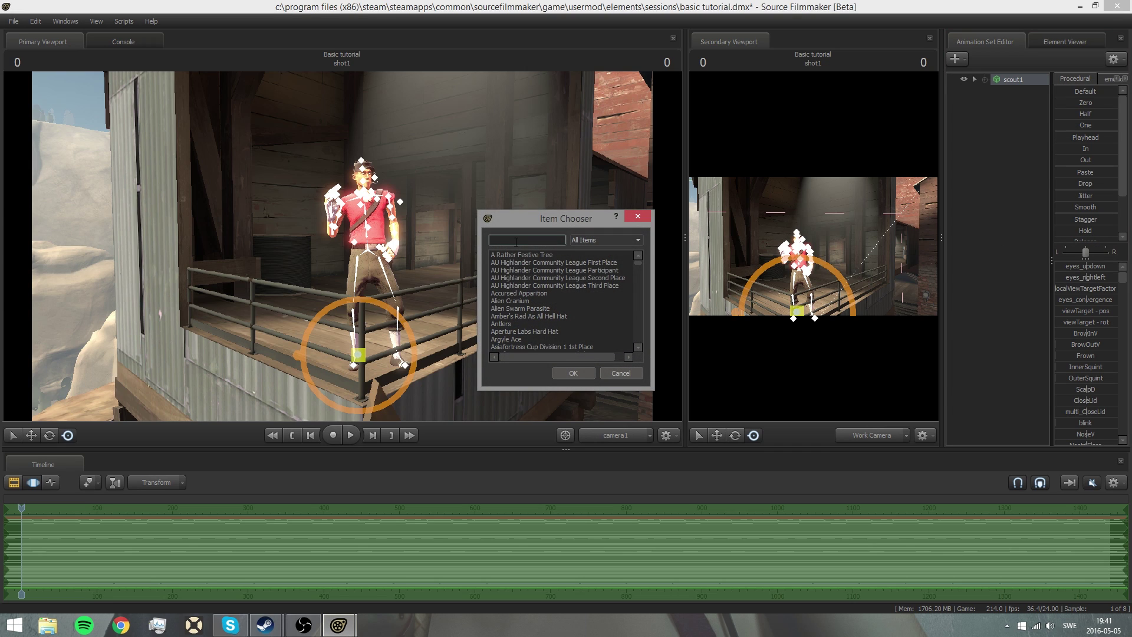
{"action": "type", "text": "scatter"}
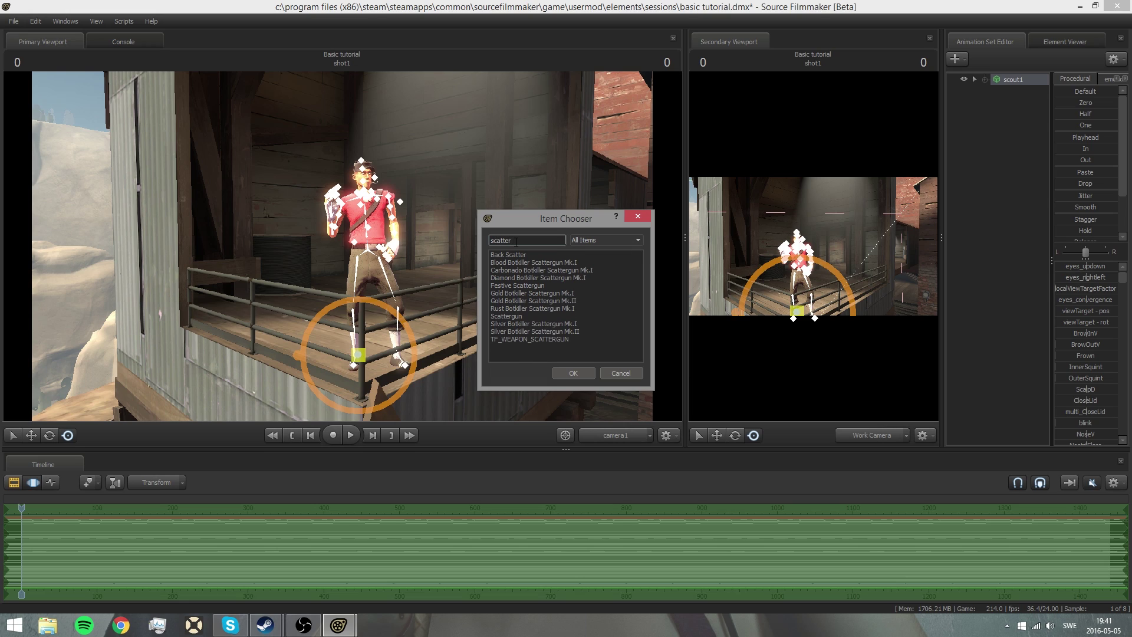
{"action": "left_click", "coordinate": [514, 321]}
{"action": "left_click", "coordinate": [513, 316]}
{"action": "left_click", "coordinate": [570, 373]}
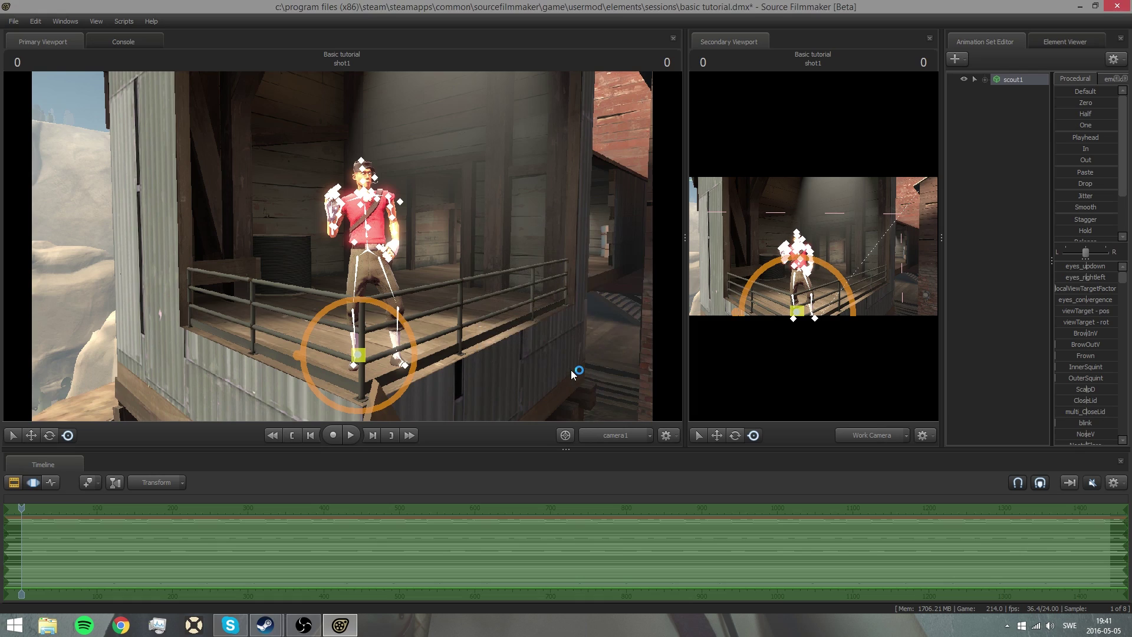
Step: Switch the Primary Viewport to the Work Camera and move in close on the Scout's upper body
{"action": "key", "text": "w"}
{"action": "left_click_drag", "start_coordinate": [598, 404], "coordinate": [345, 251]}
{"action": "key", "text": "s"}
{"action": "key", "text": "s"}
Step: Nudge the Scout's right hand bone bip_hand_R, clear the selection and set the Secondary Viewport to camera1
{"action": "key", "text": "ctrl"}
{"action": "left_click", "coordinate": [302, 268]}
{"action": "mouse_move", "coordinate": [275, 287]}
{"action": "left_mouse_down"}
{"action": "mouse_move", "coordinate": [279, 303]}
{"action": "mouse_move", "coordinate": [321, 306]}
{"action": "mouse_move", "coordinate": [276, 294]}
{"action": "mouse_move", "coordinate": [309, 292]}
{"action": "mouse_move", "coordinate": [278, 292]}
{"action": "left_mouse_up"}
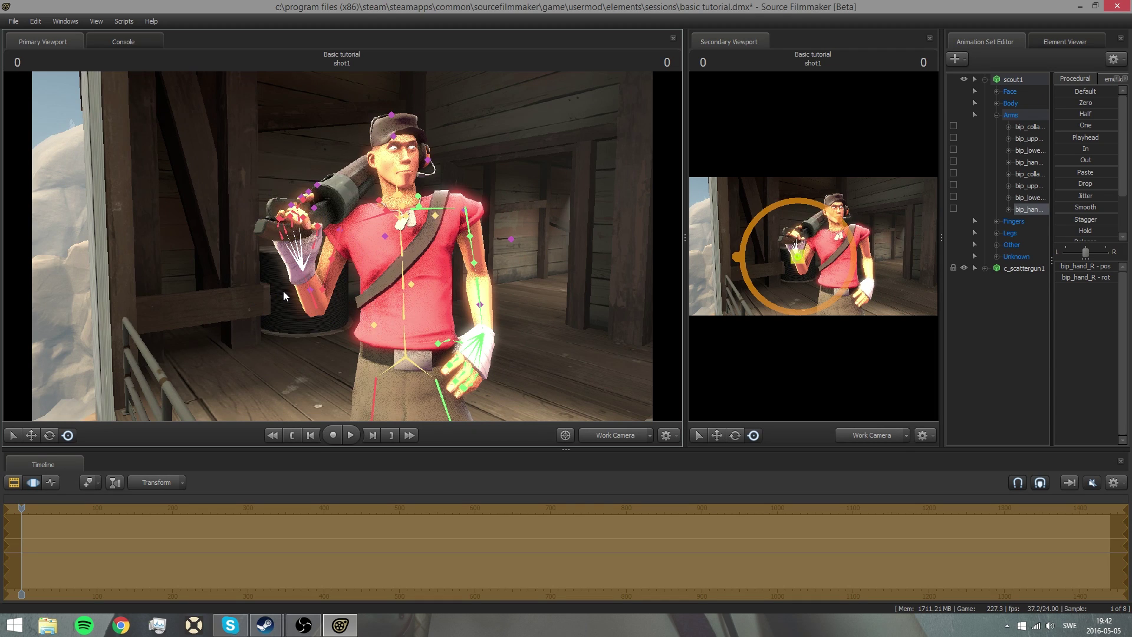
{"action": "key", "text": "ctrl"}
{"action": "left_click", "coordinate": [1000, 341]}
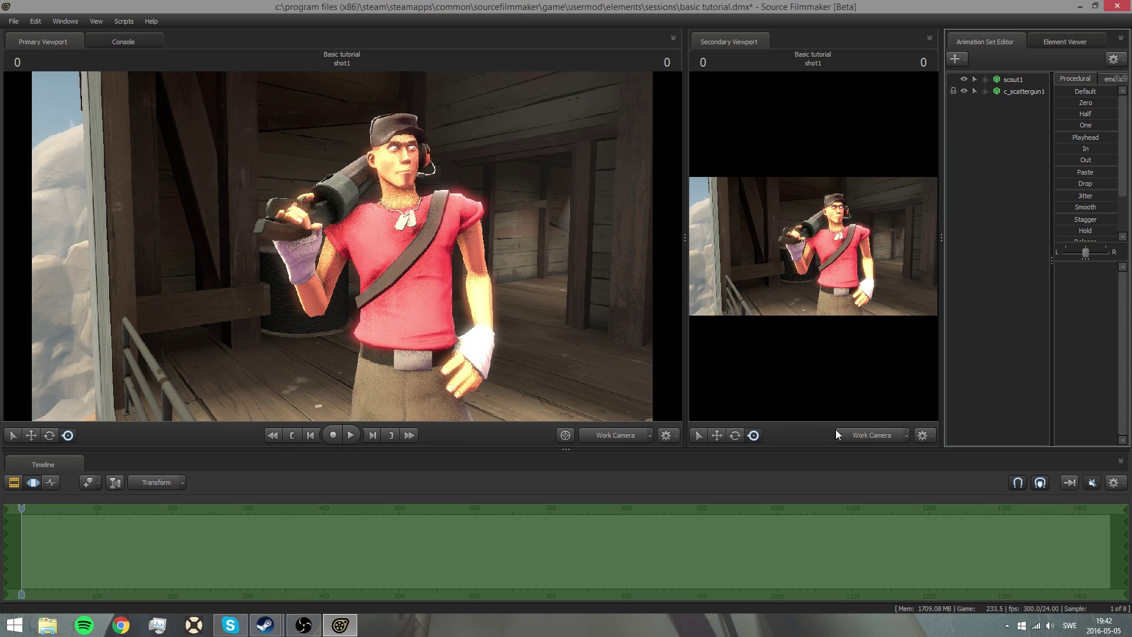
{"action": "left_click", "coordinate": [866, 435]}
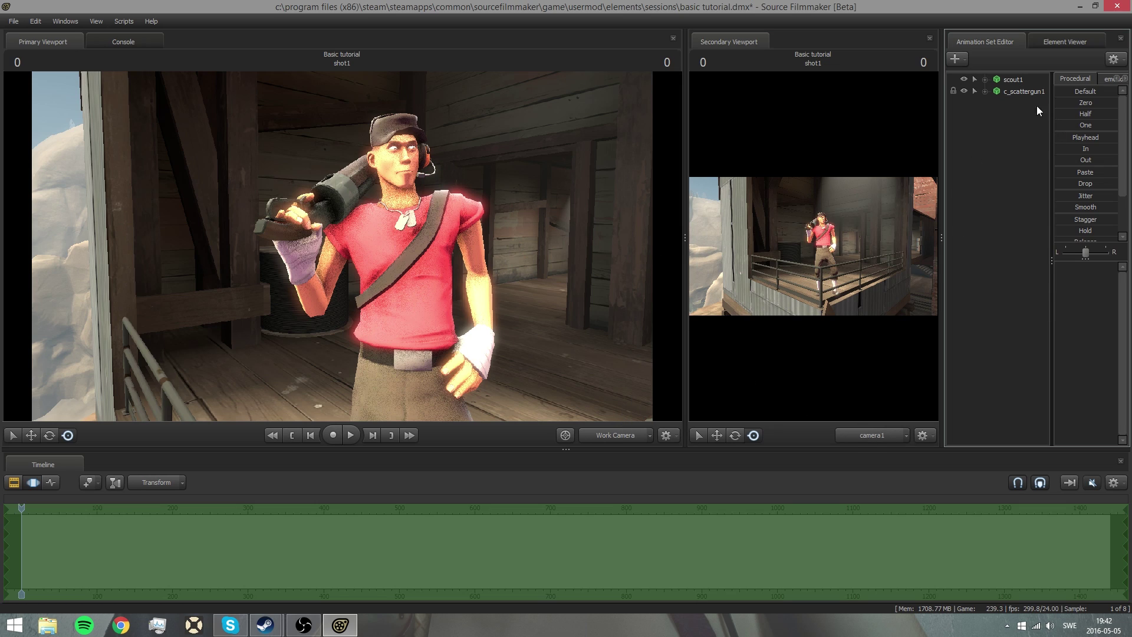
Step: Adjust scout1's eyes_rightleft slider so the Scout looks toward the viewer, and clear the selection
{"action": "left_click", "coordinate": [1010, 79]}
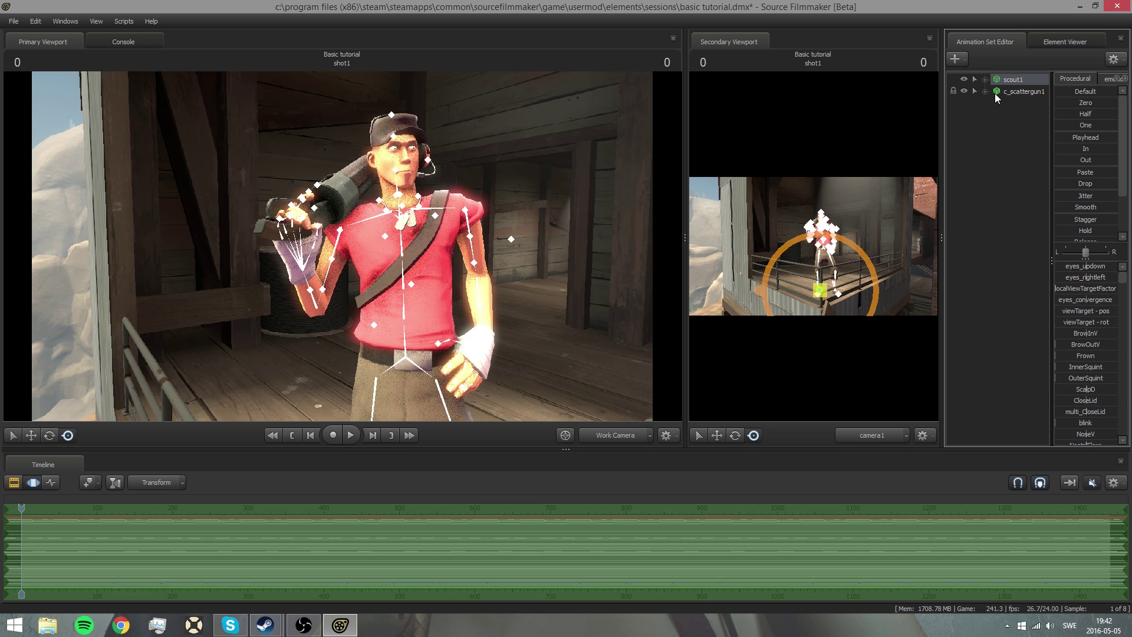
{"action": "left_click", "coordinate": [1083, 278]}
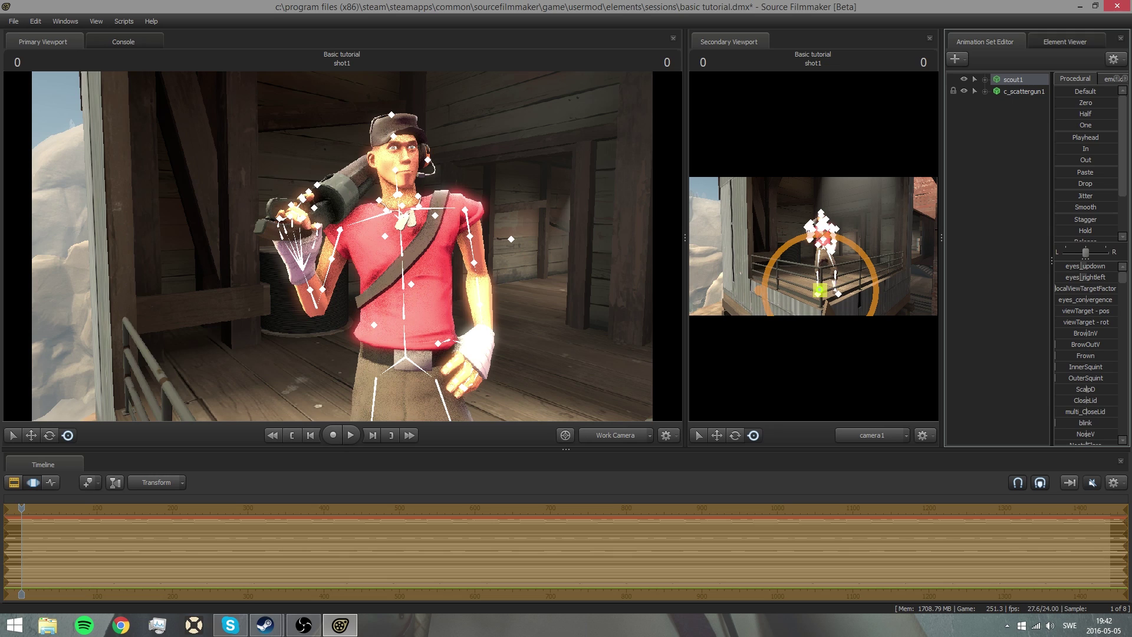
{"action": "left_click", "coordinate": [1002, 187]}
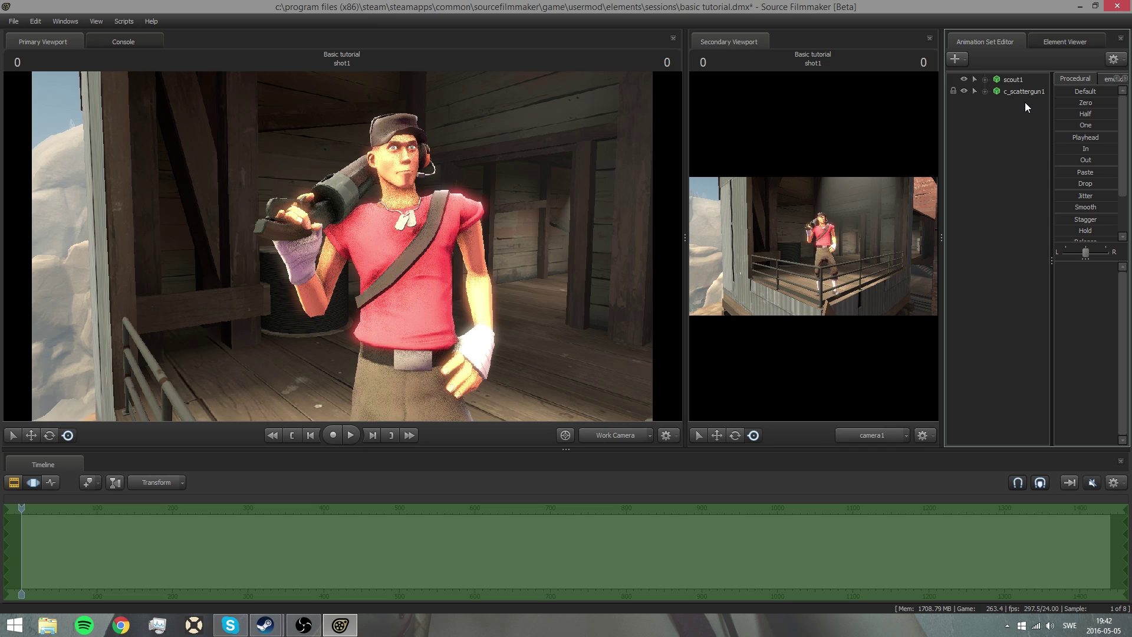
Step: Select scout1 and bring up its emotion presets down to happyBig
{"action": "left_click", "coordinate": [1024, 79]}
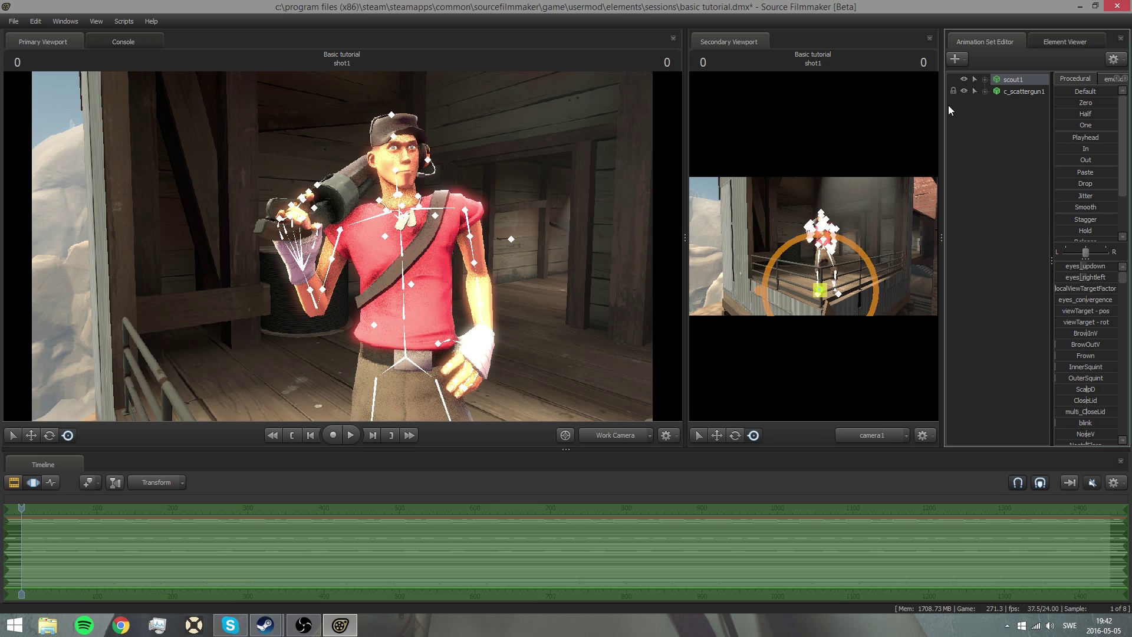
{"action": "left_click", "coordinate": [1123, 78]}
{"action": "left_click", "coordinate": [1092, 79]}
{"action": "scroll", "coordinate": [1082, 111], "scroll_direction": "down", "scroll_amount": 3}
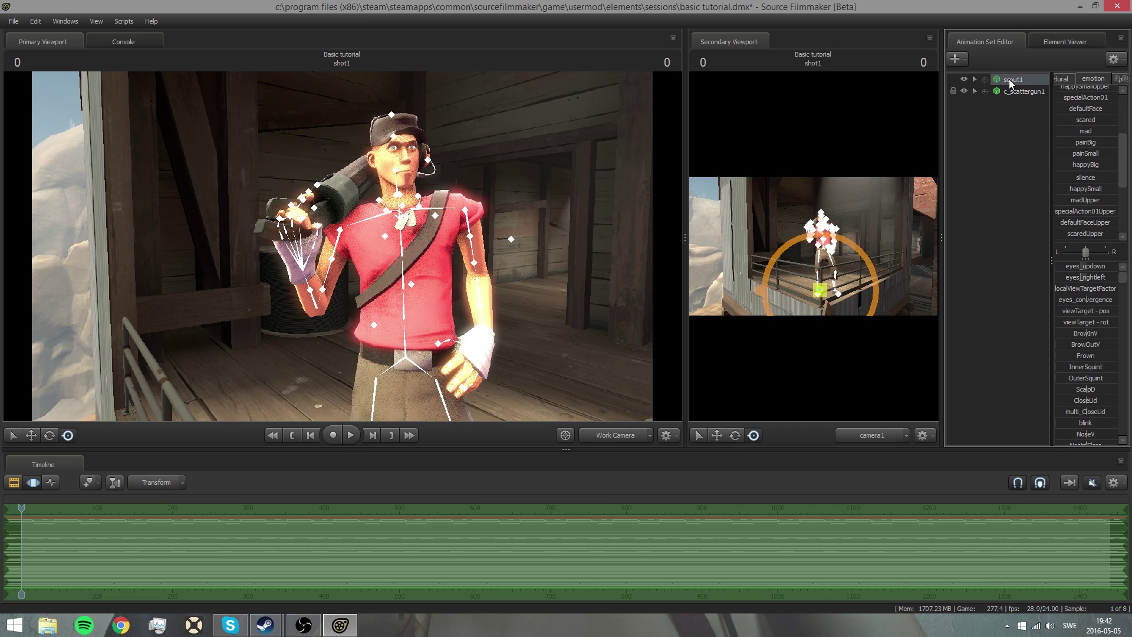
{"action": "scroll", "coordinate": [1073, 175], "scroll_direction": "down", "scroll_amount": 2}
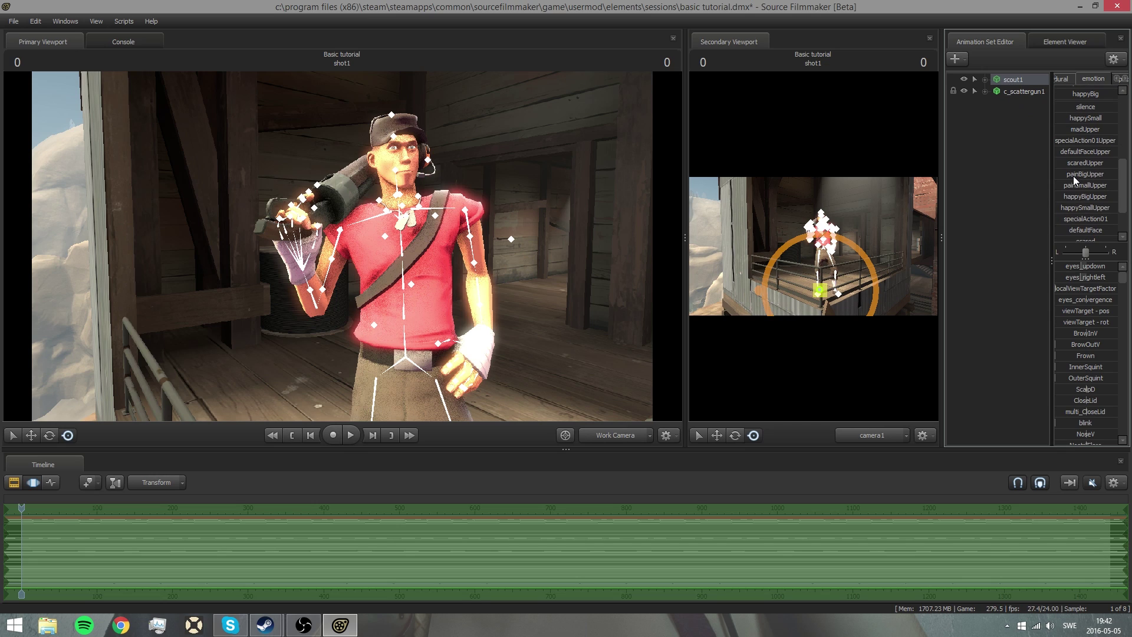
Step: Try the happyBig emotion preset on the Scout's face and take it back off
{"action": "left_click_drag", "start_coordinate": [1062, 94], "coordinate": [1095, 94]}
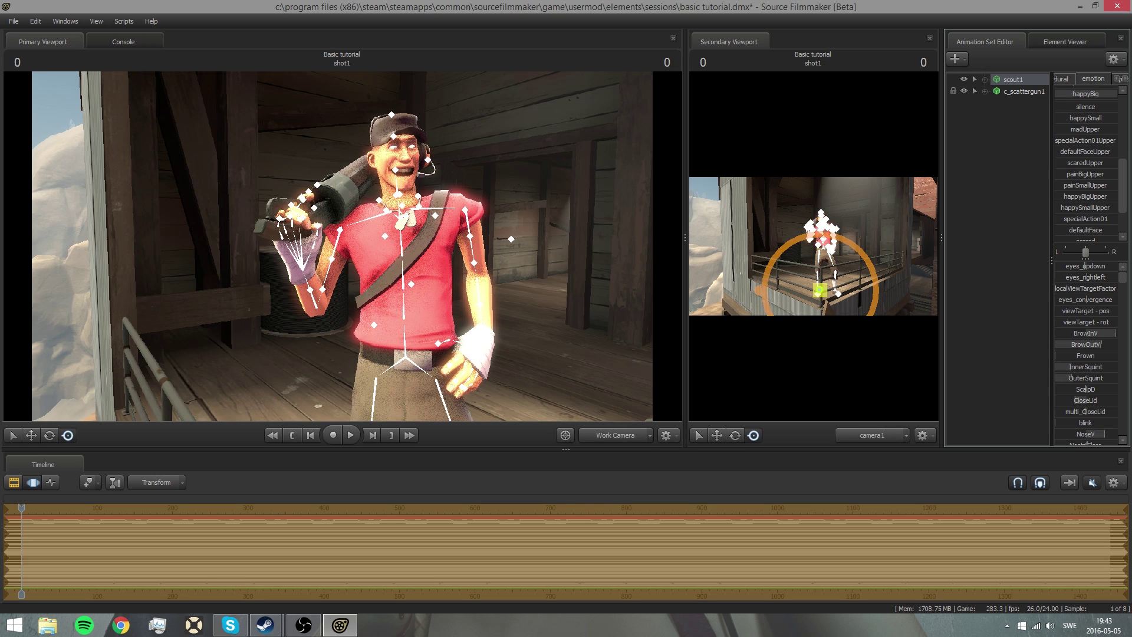
{"action": "left_click_drag", "start_coordinate": [1100, 94], "coordinate": [1056, 94]}
Step: Apply the mad emotion preset to the Scout's face and deselect scout1
{"action": "scroll", "coordinate": [1087, 139], "scroll_direction": "down", "scroll_amount": 5}
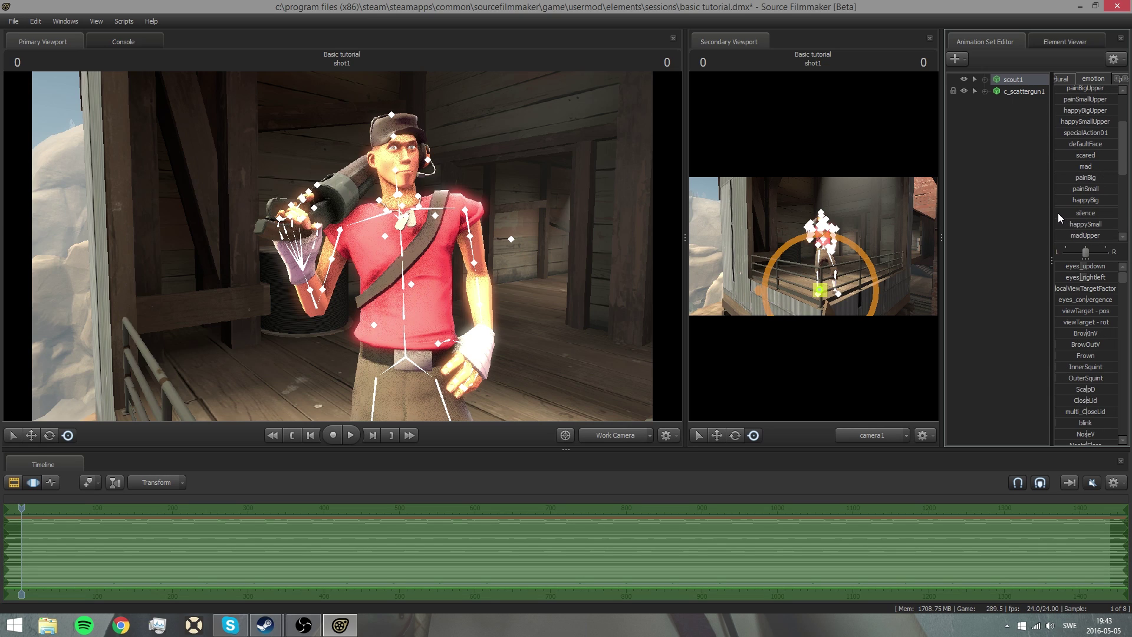
{"action": "scroll", "coordinate": [1069, 157], "scroll_direction": "up", "scroll_amount": 3}
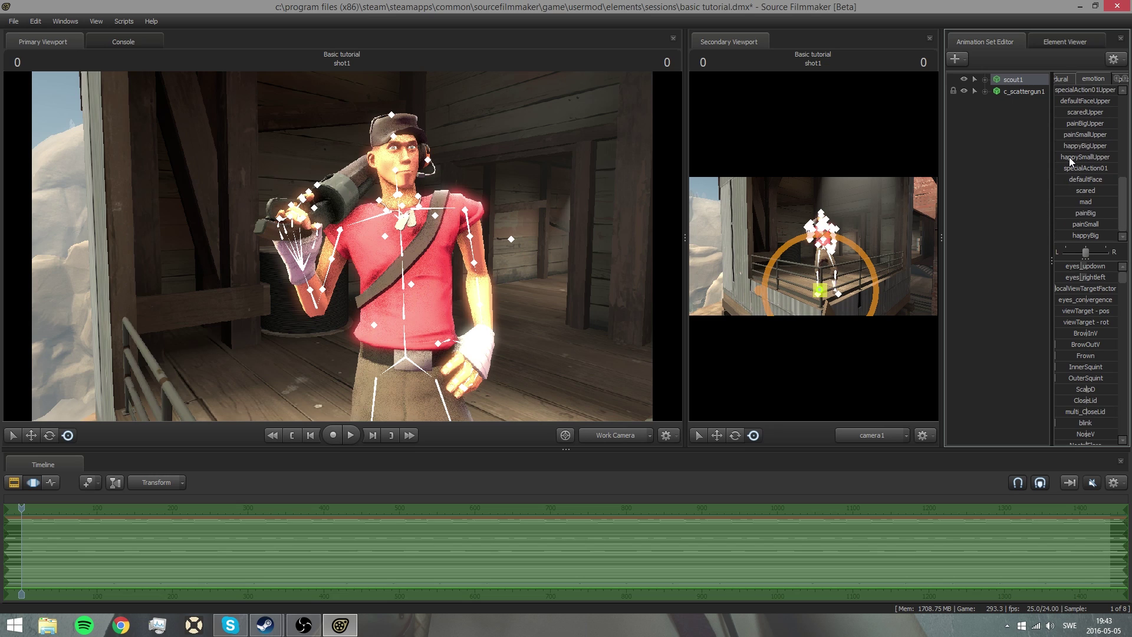
{"action": "scroll", "coordinate": [1066, 174], "scroll_direction": "up", "scroll_amount": 3}
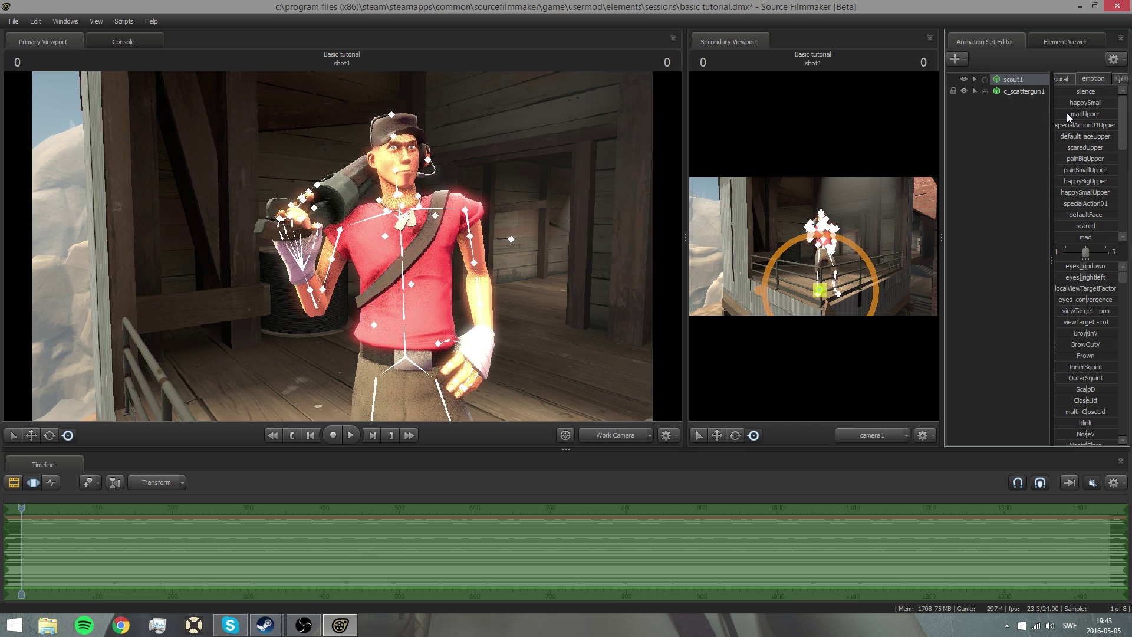
{"action": "left_click_drag", "start_coordinate": [1074, 235], "coordinate": [1125, 230]}
{"action": "left_click", "coordinate": [957, 167]}
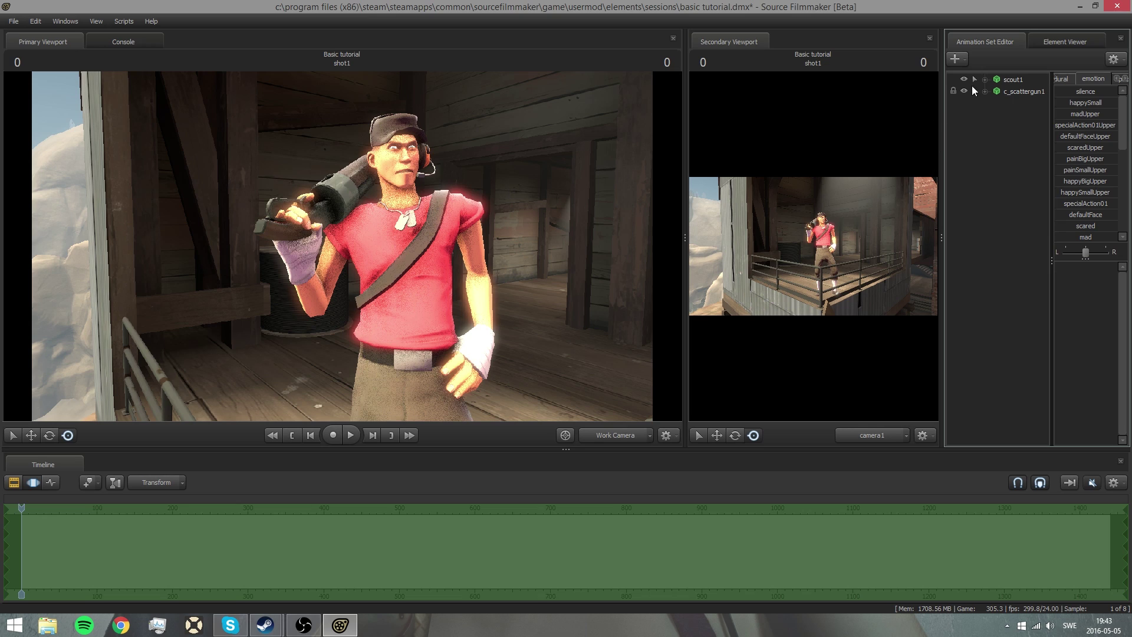
Step: Expand scout1's controls, collapse the Arms group and select the Face group to list its jaw sliders
{"action": "left_click", "coordinate": [1013, 80]}
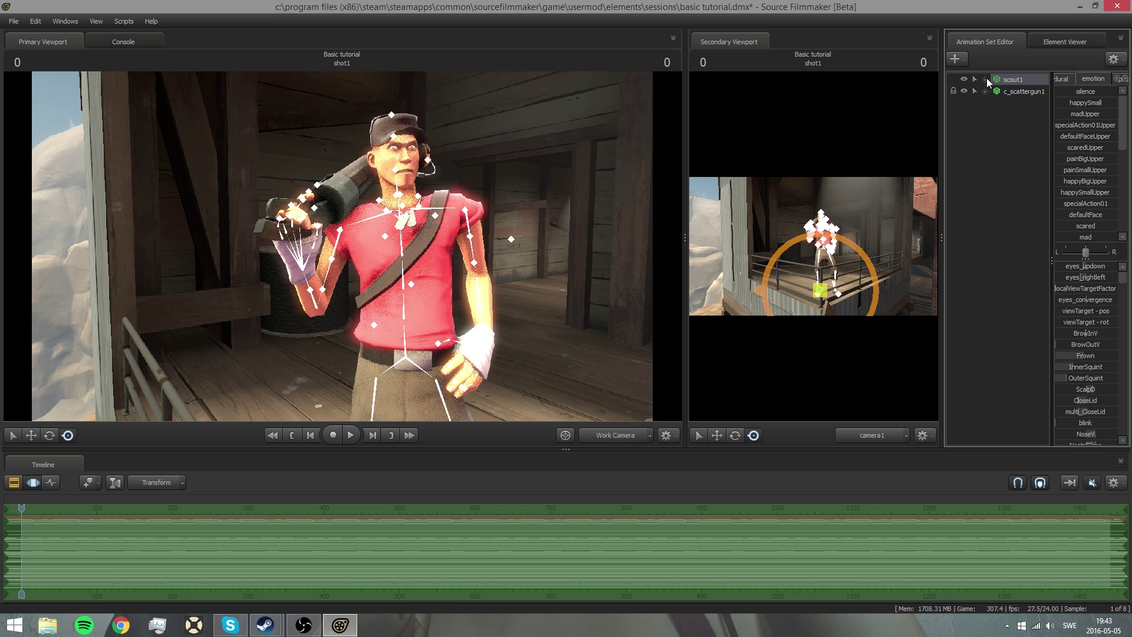
{"action": "left_click", "coordinate": [985, 79]}
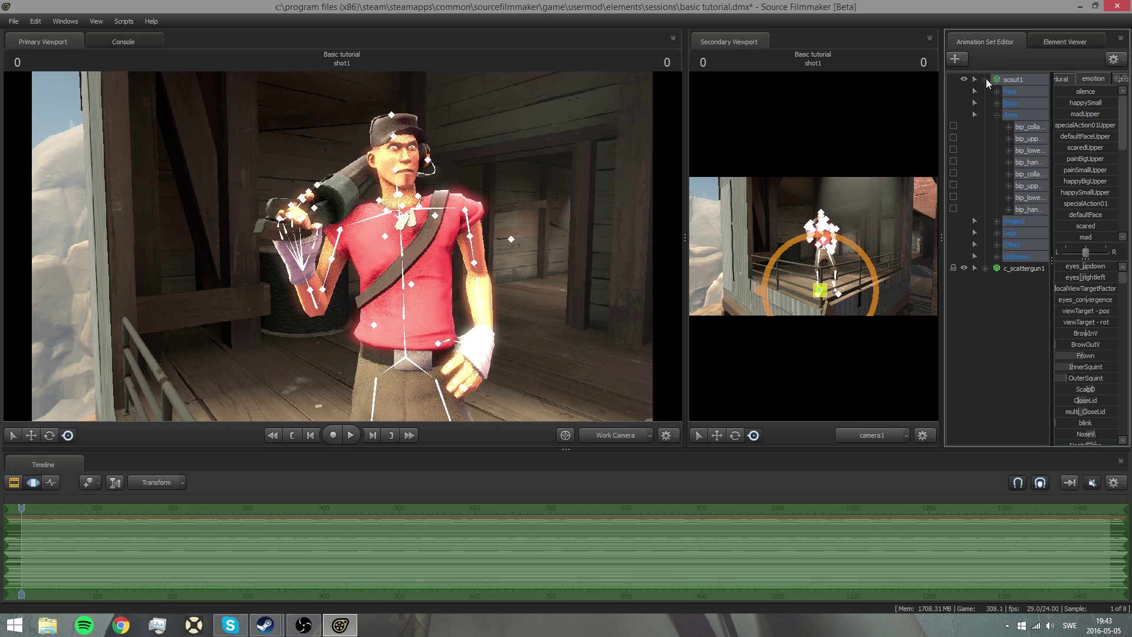
{"action": "left_click", "coordinate": [996, 115]}
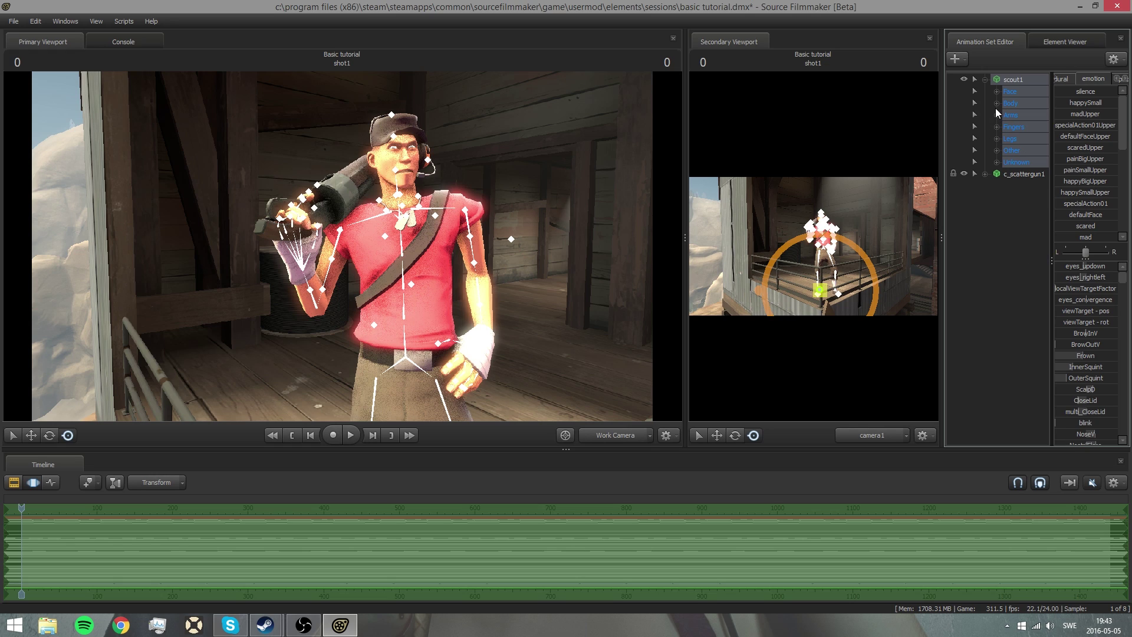
{"action": "left_click", "coordinate": [994, 92]}
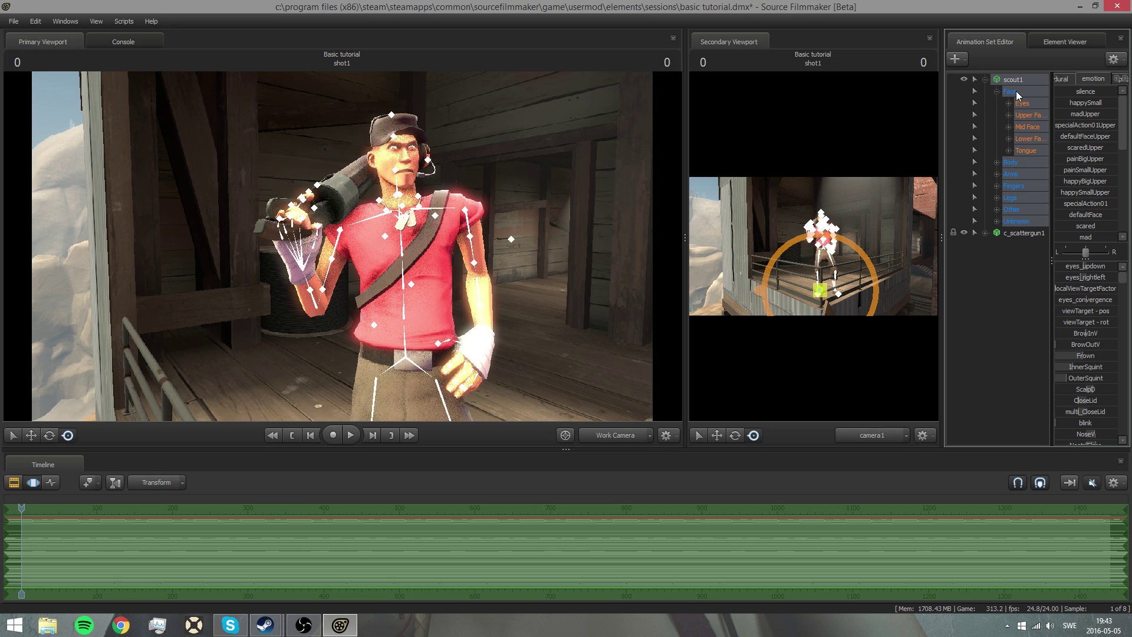
{"action": "left_click", "coordinate": [1017, 91]}
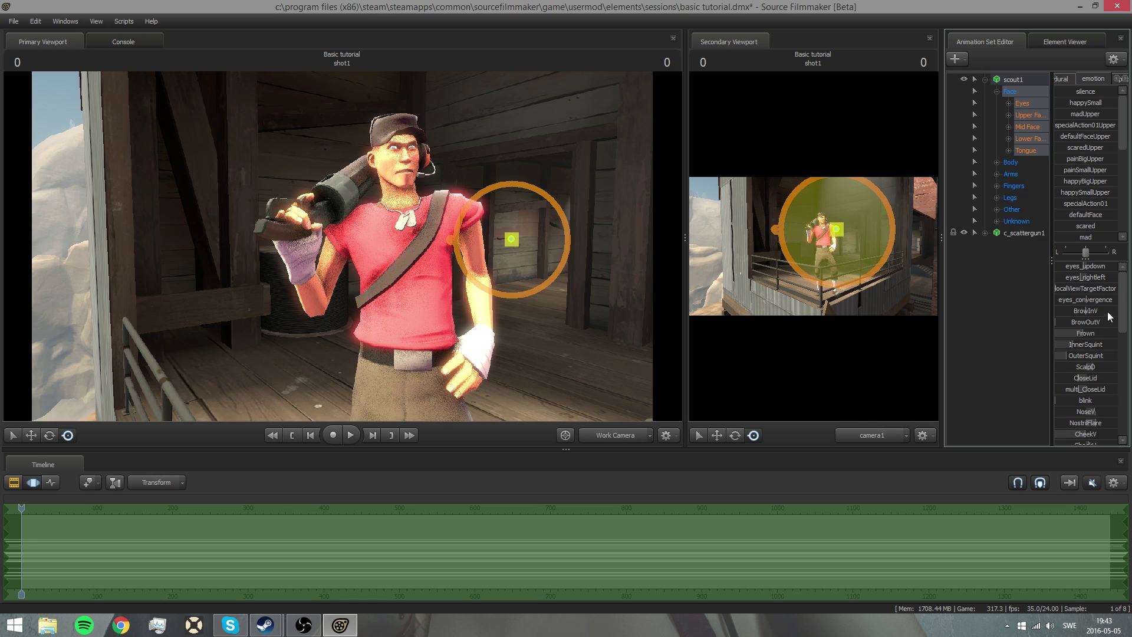
{"action": "left_click_drag", "start_coordinate": [1124, 303], "coordinate": [1101, 355]}
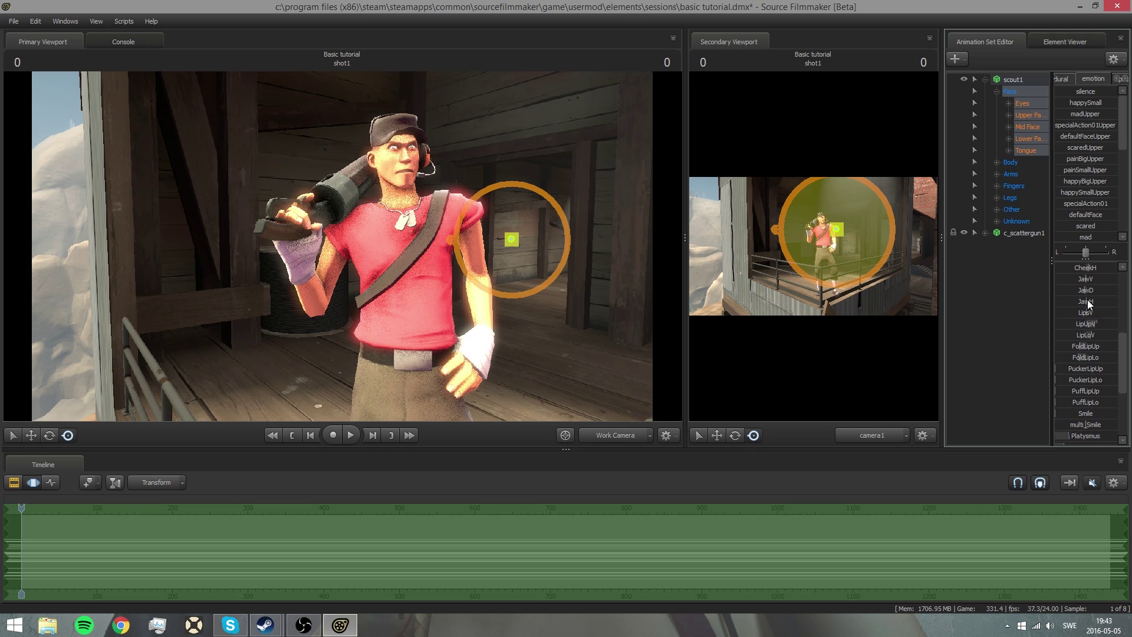
Step: Try the JawH and JawD sliders on the Scout's face, setting each back to default
{"action": "left_click_drag", "start_coordinate": [1085, 302], "coordinate": [1112, 301]}
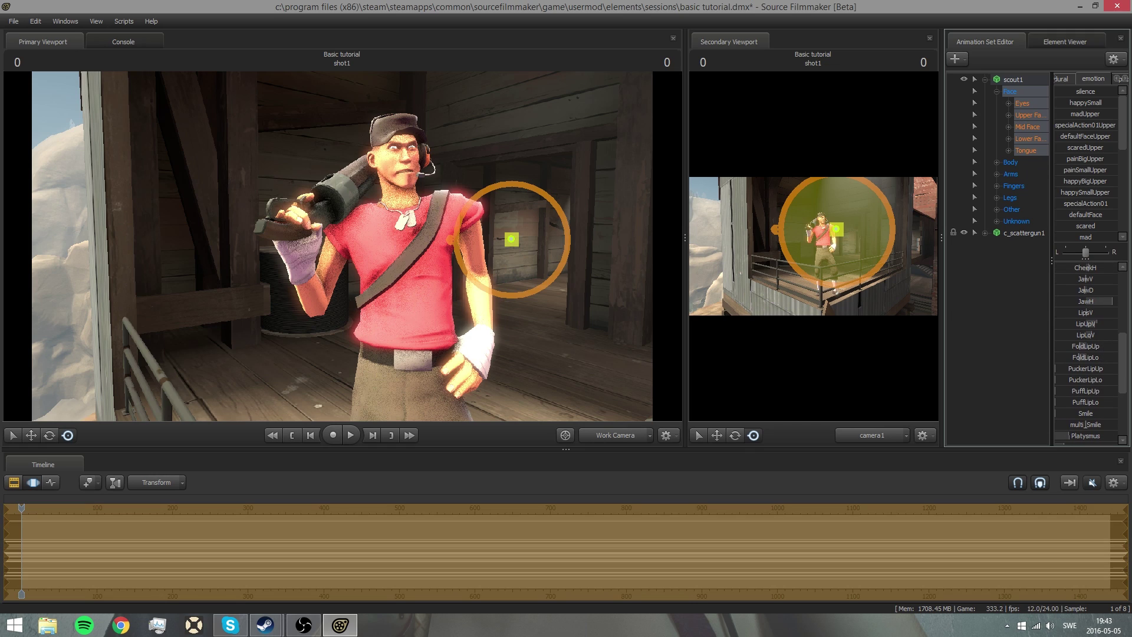
{"action": "right_click", "coordinate": [1091, 304]}
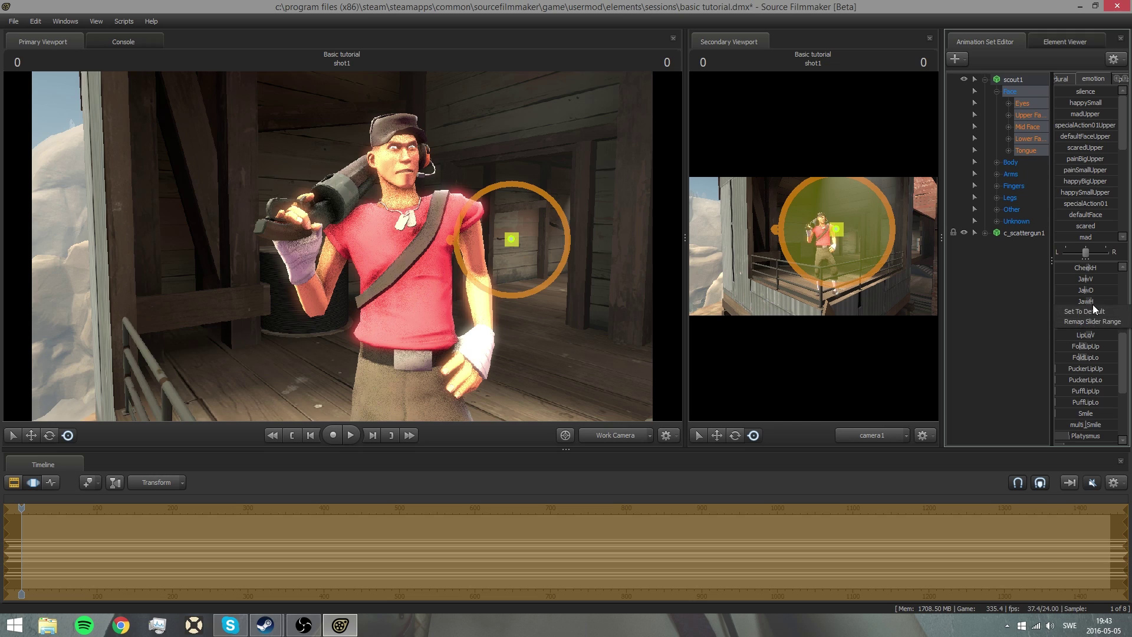
{"action": "left_click", "coordinate": [1093, 309]}
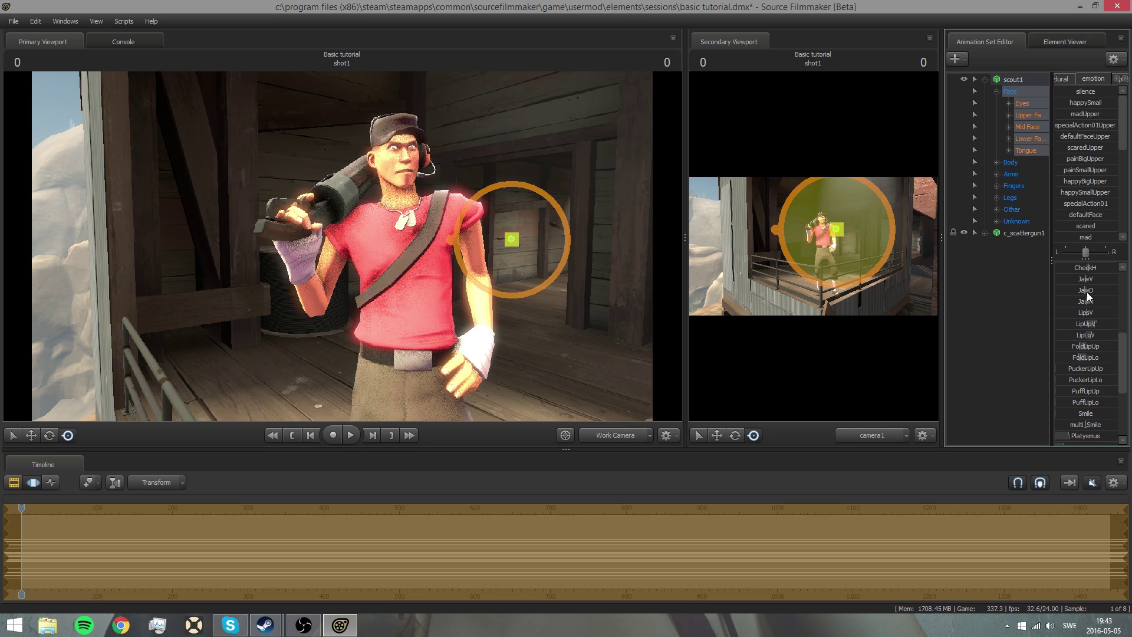
{"action": "mouse_move", "coordinate": [1088, 292]}
{"action": "left_mouse_down"}
{"action": "mouse_move", "coordinate": [1116, 292]}
{"action": "mouse_move", "coordinate": [1055, 292]}
{"action": "mouse_move", "coordinate": [1091, 290]}
{"action": "left_mouse_up"}
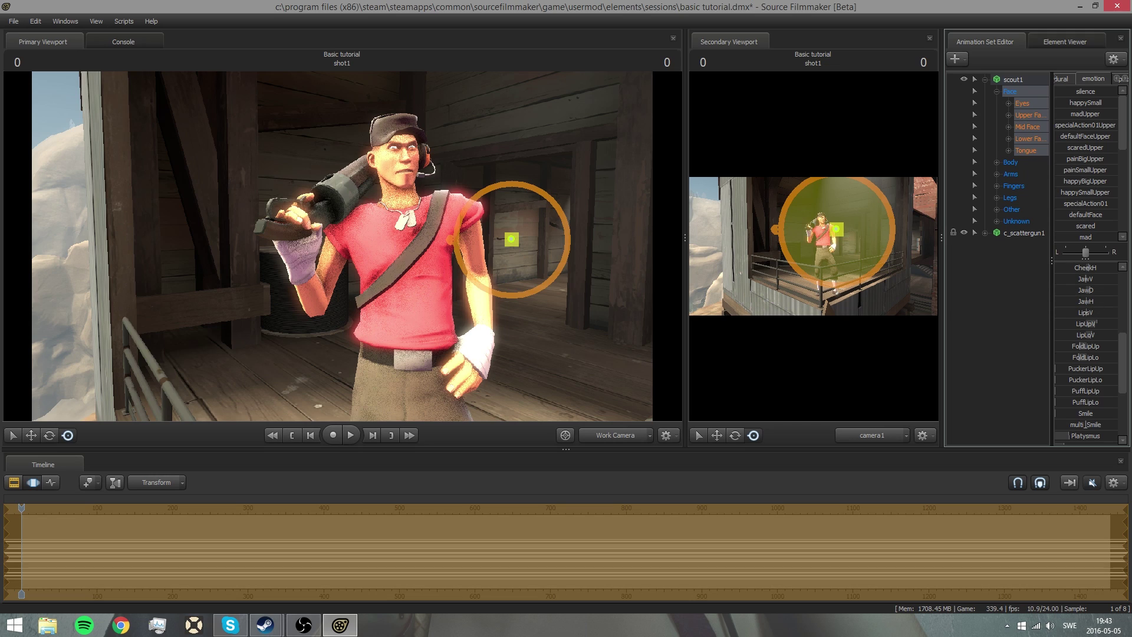
{"action": "right_click", "coordinate": [1085, 292]}
{"action": "left_click", "coordinate": [1099, 296]}
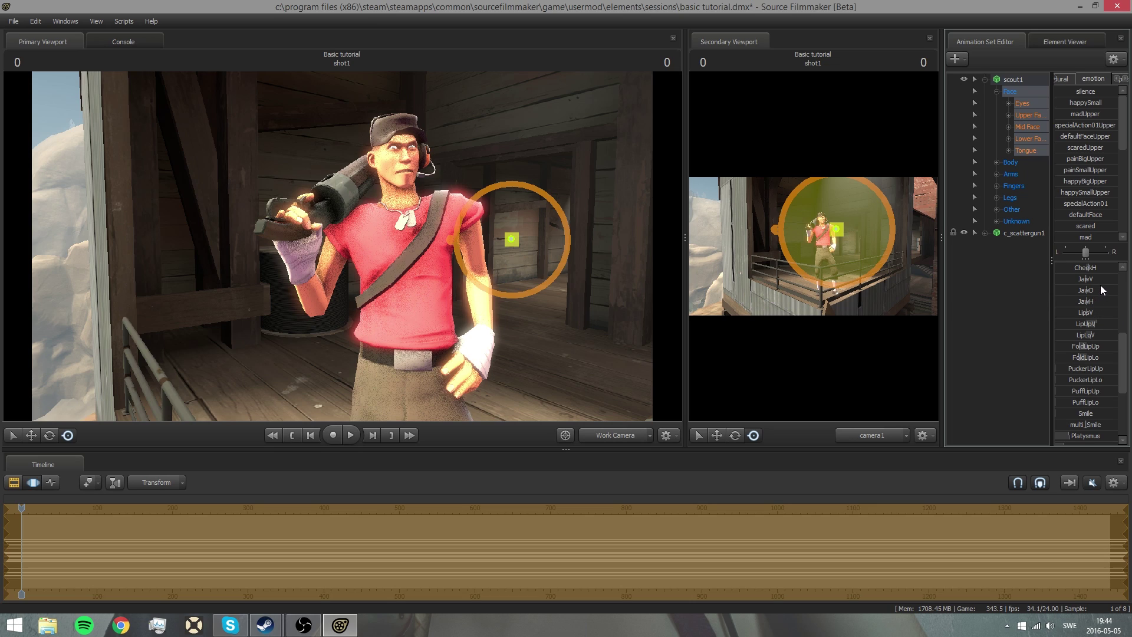
Step: Open the Scout's mouth slightly with the JawV slider, deselect the face and collapse scout1's controls
{"action": "mouse_move", "coordinate": [1088, 280]}
{"action": "left_mouse_down"}
{"action": "mouse_move", "coordinate": [1117, 280]}
{"action": "mouse_move", "coordinate": [1080, 281]}
{"action": "mouse_move", "coordinate": [1091, 281]}
{"action": "left_mouse_up"}
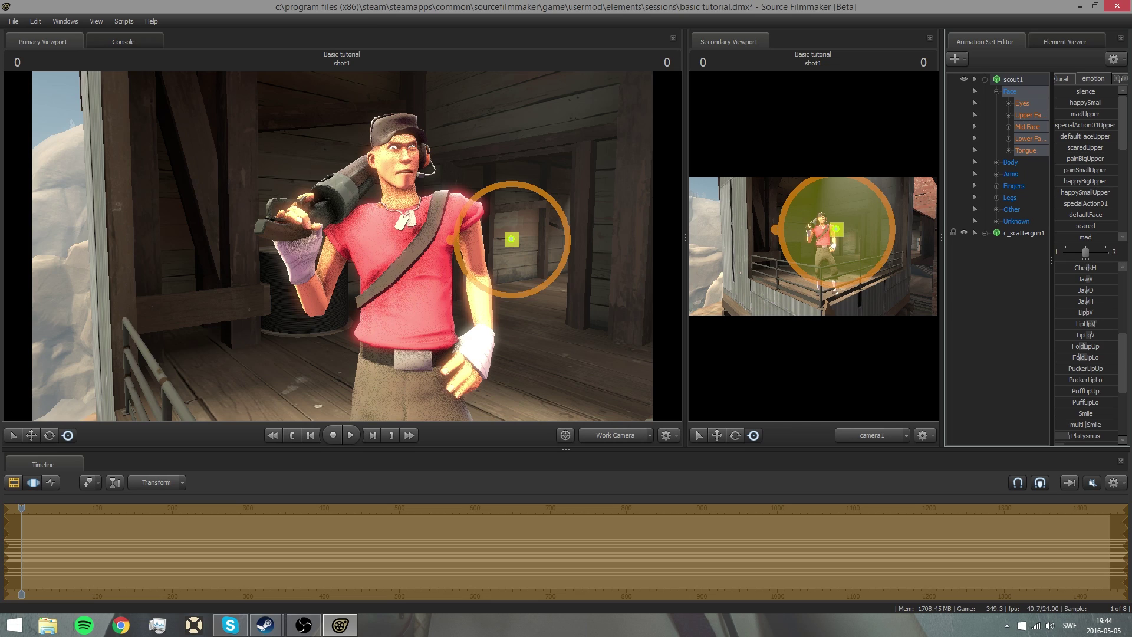
{"action": "left_click", "coordinate": [1009, 334]}
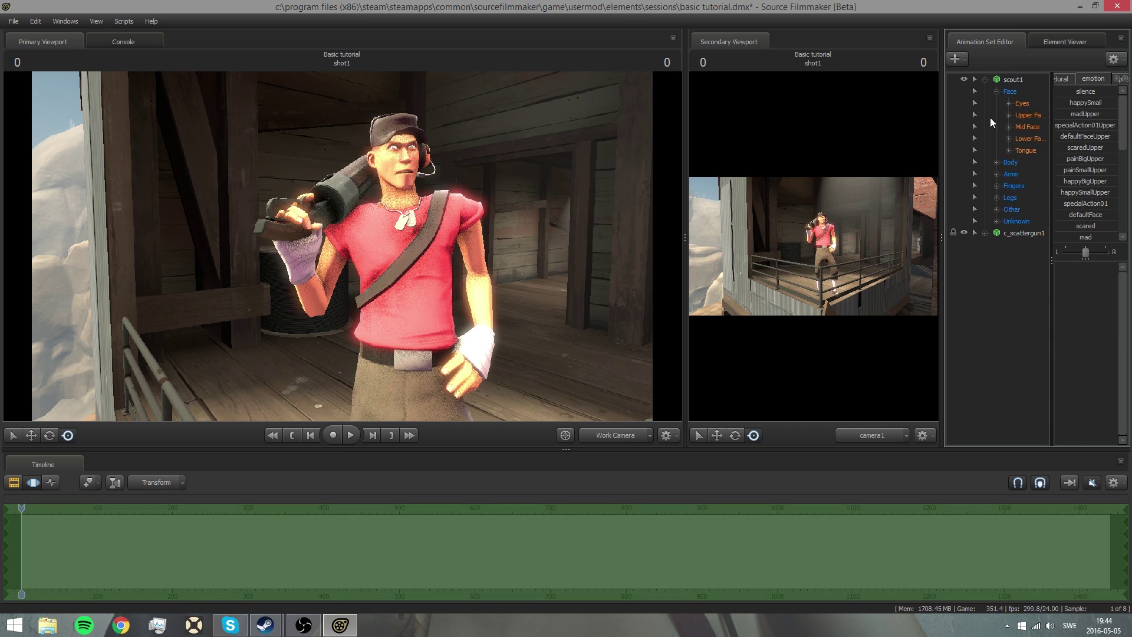
{"action": "left_click", "coordinate": [985, 79]}
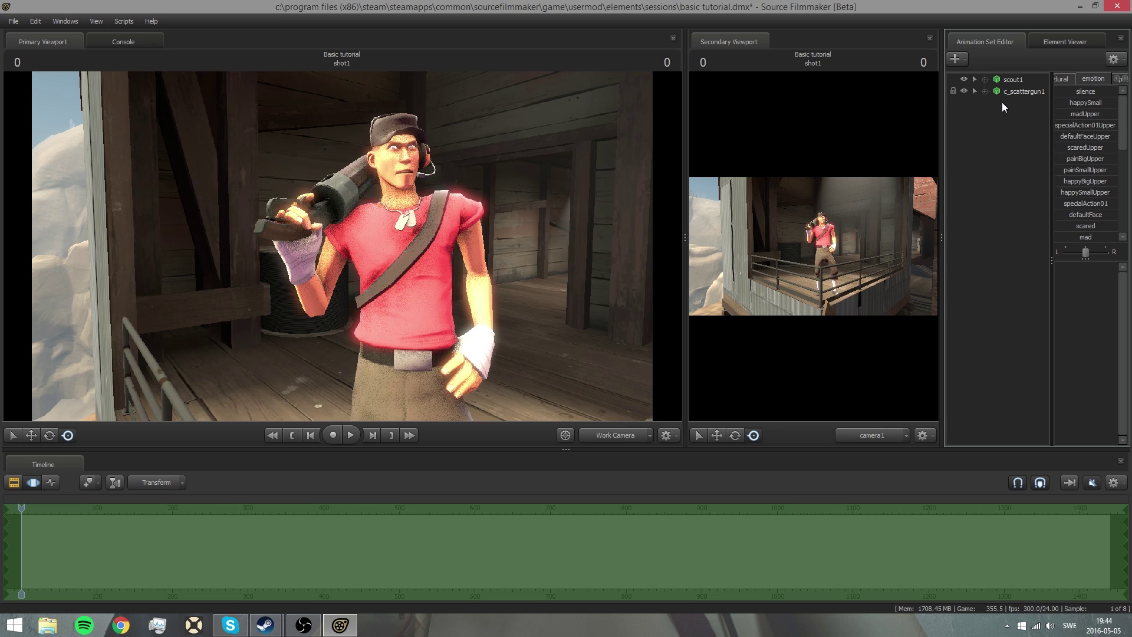
Step: Add the Flapjack Team Fortress item to scout1
{"action": "right_click", "coordinate": [1007, 82]}
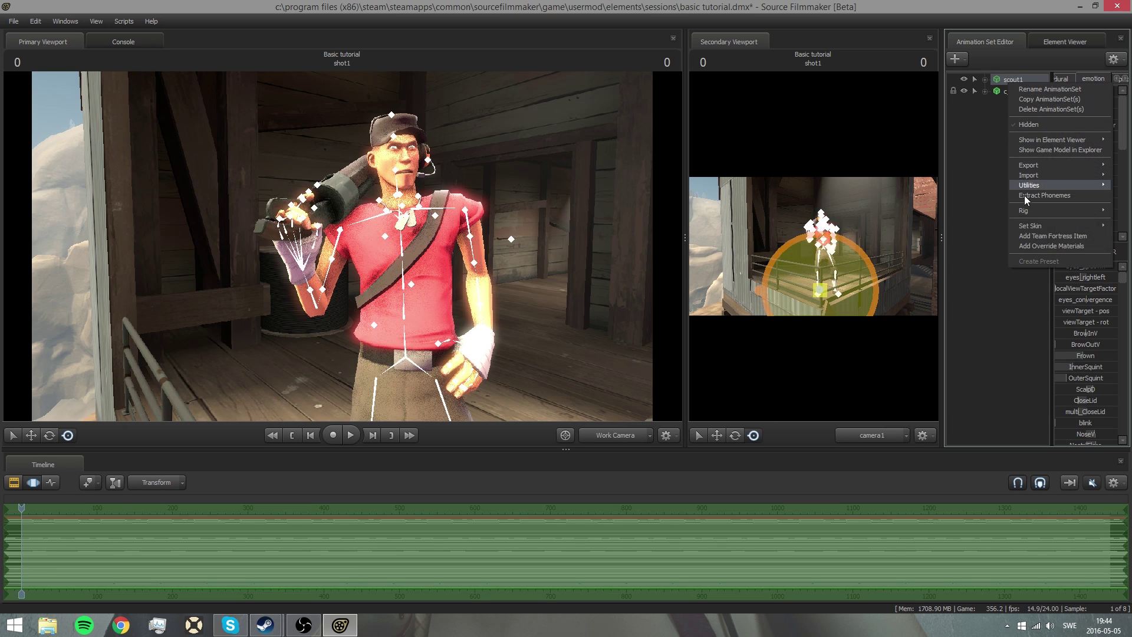
{"action": "left_click", "coordinate": [1036, 235]}
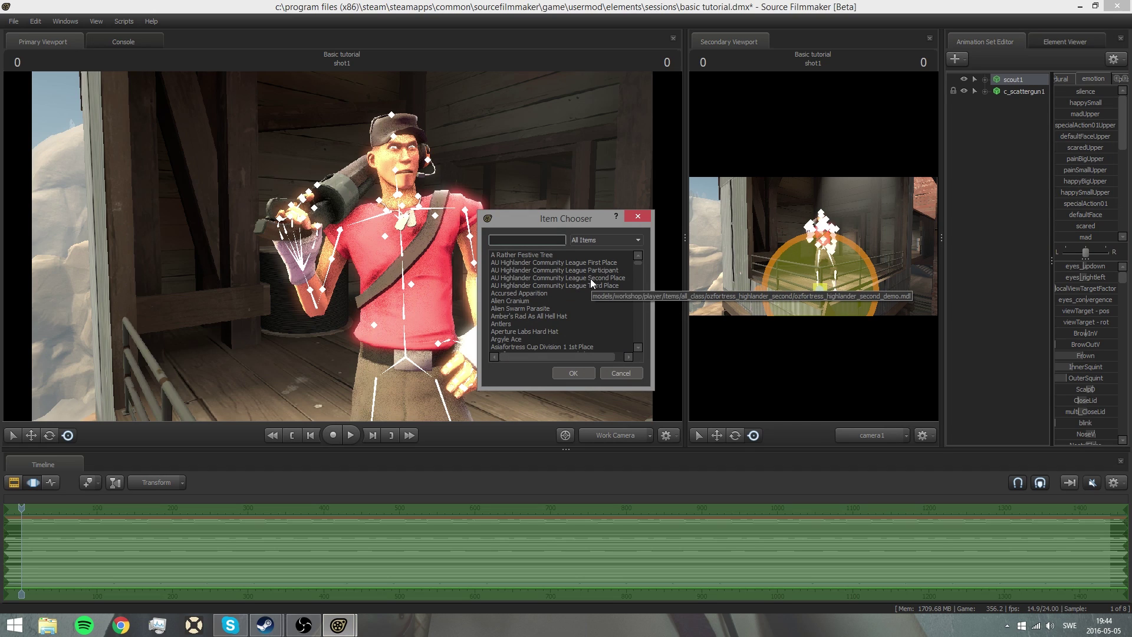
{"action": "type", "text": "jack"}
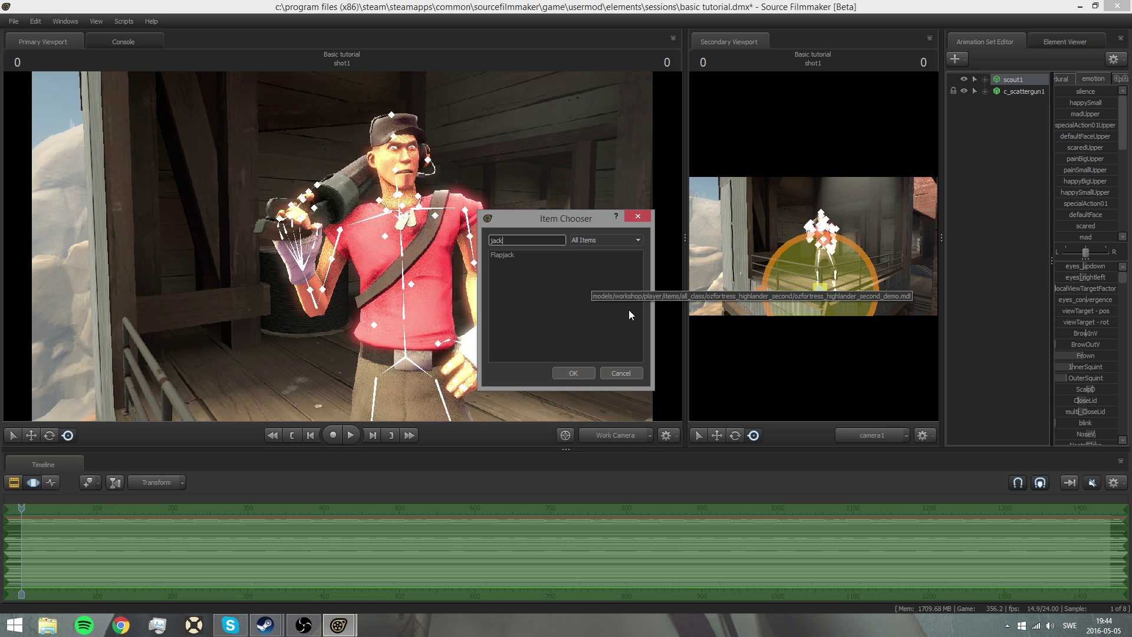
{"action": "left_click", "coordinate": [500, 255]}
{"action": "left_click", "coordinate": [575, 373]}
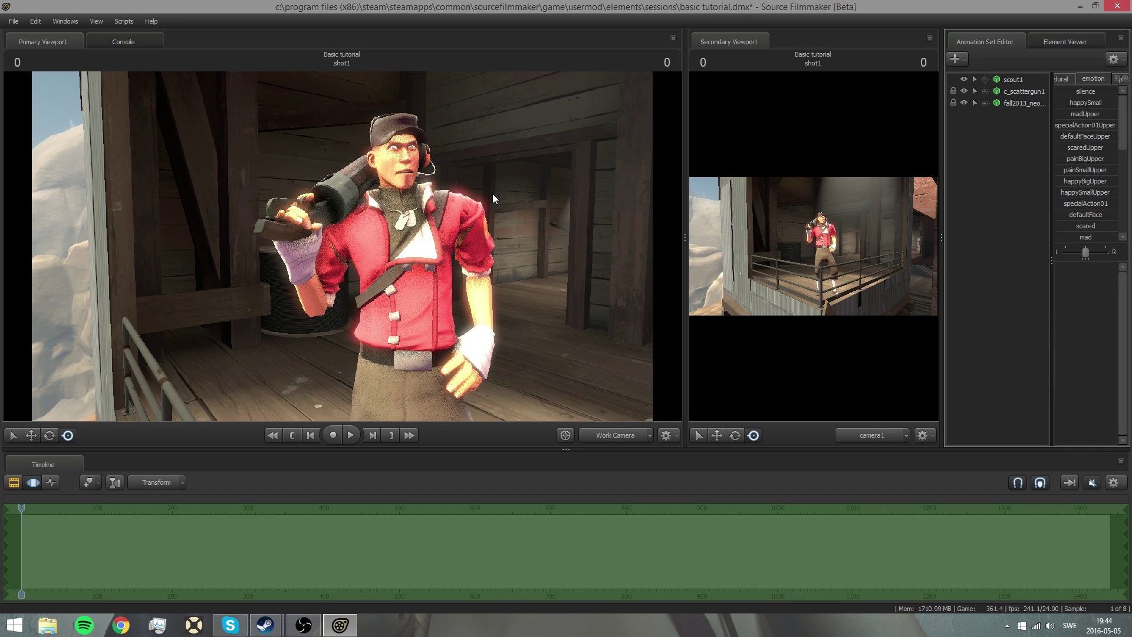
{"action": "right_click", "coordinate": [1013, 80]}
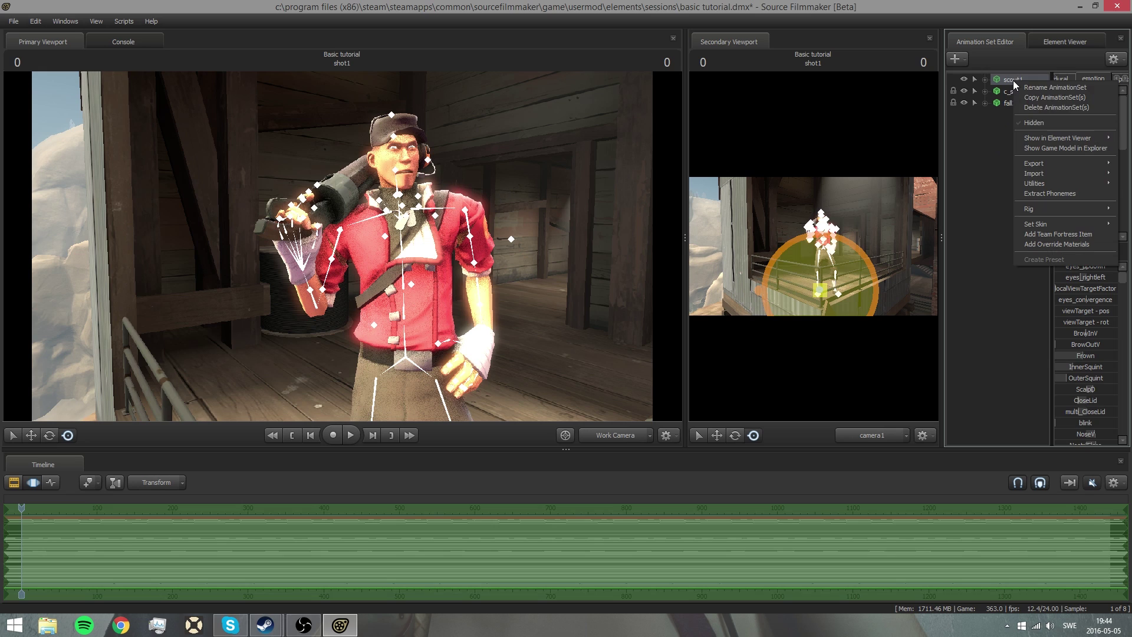
{"action": "left_click", "coordinate": [1033, 237]}
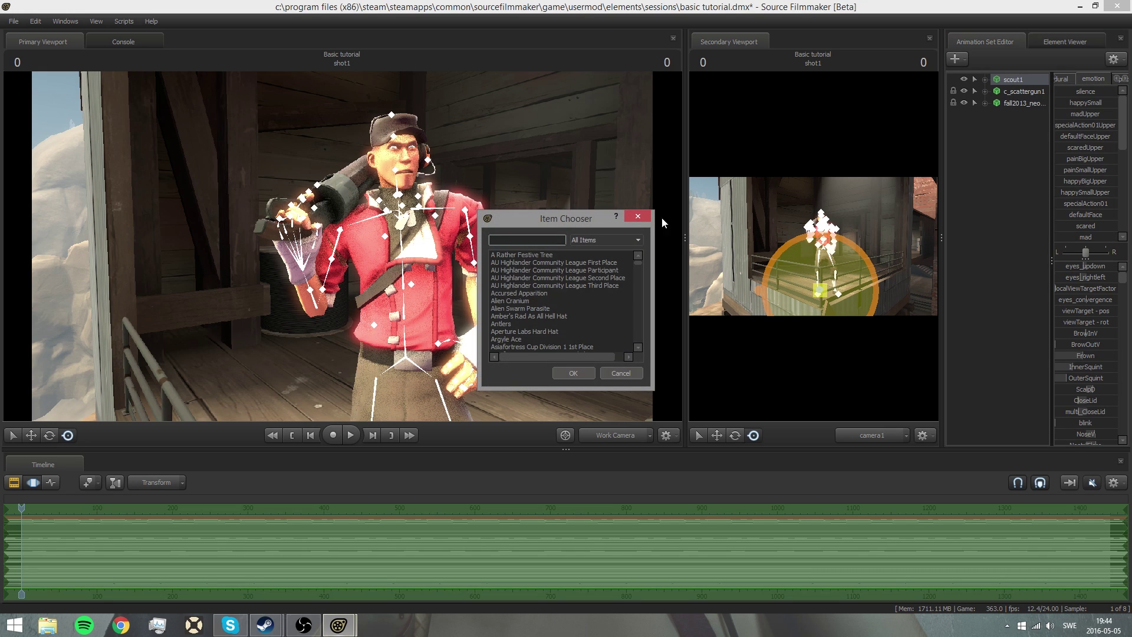
{"action": "left_click", "coordinate": [635, 215]}
{"action": "left_click", "coordinate": [970, 135]}
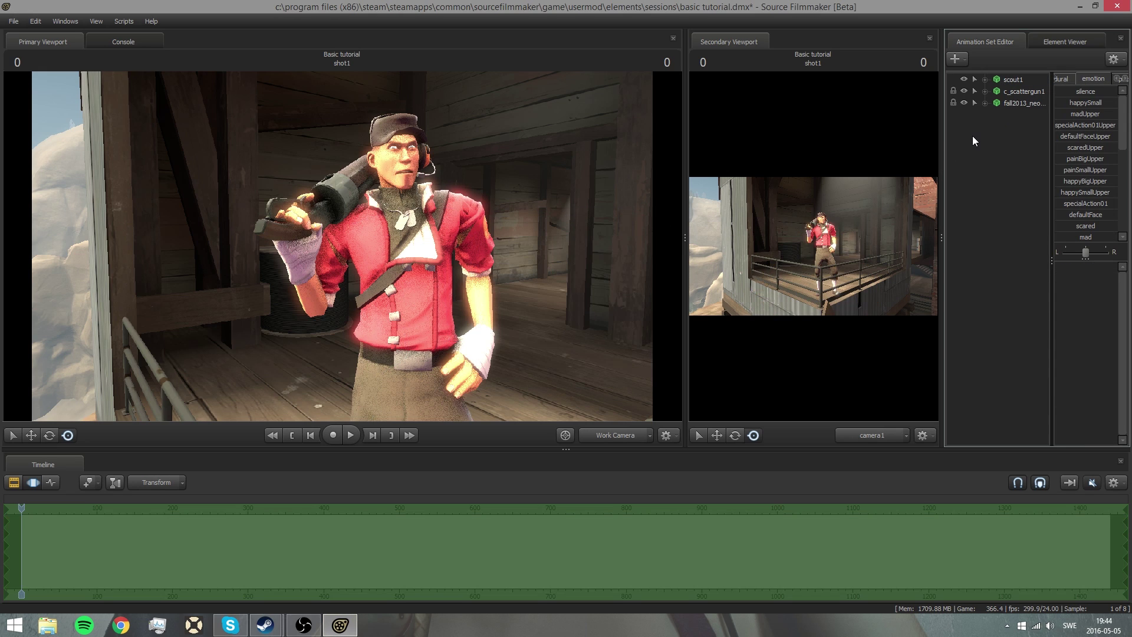
Step: Start creating an animation set for a new model and filter the model files by items\scout
{"action": "right_click", "coordinate": [972, 136]}
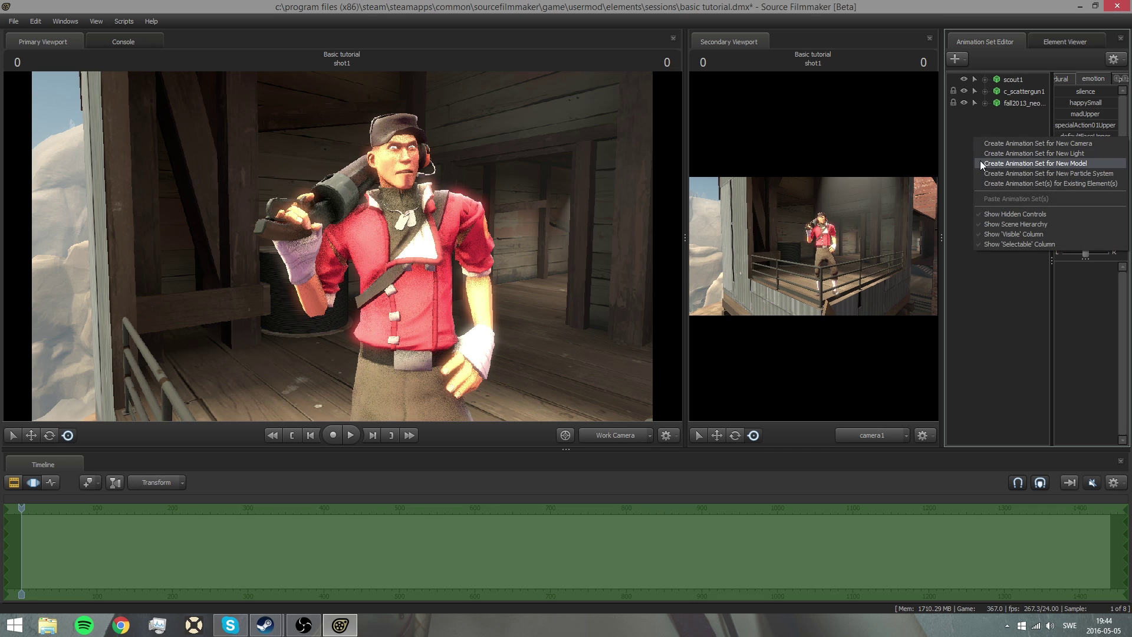
{"action": "left_click", "coordinate": [956, 171]}
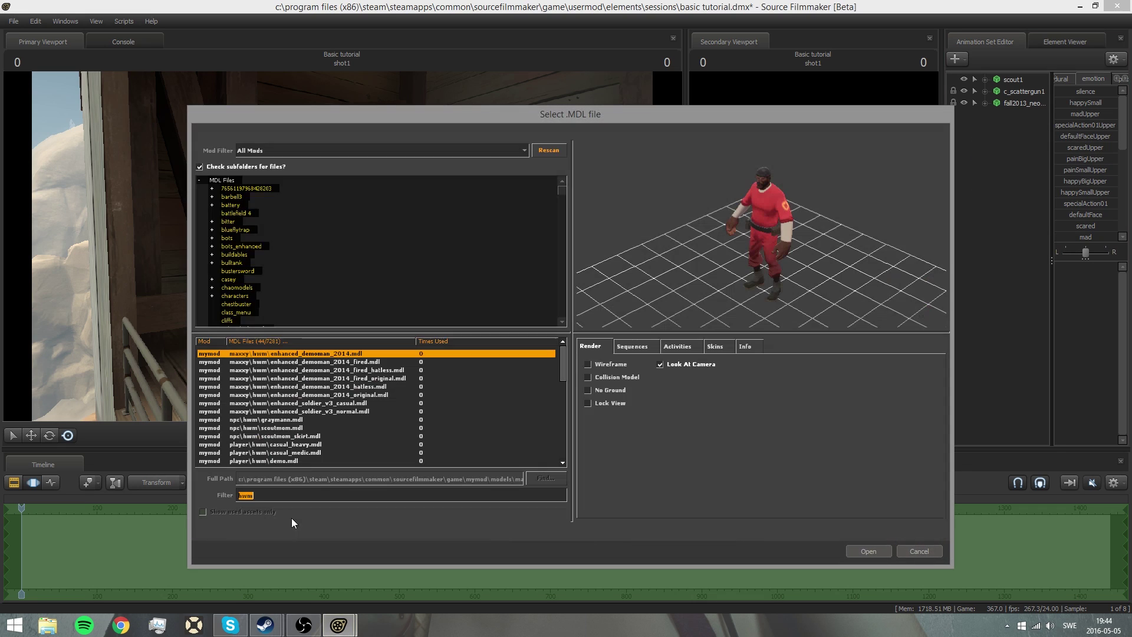
{"action": "key", "text": "BackSpace"}
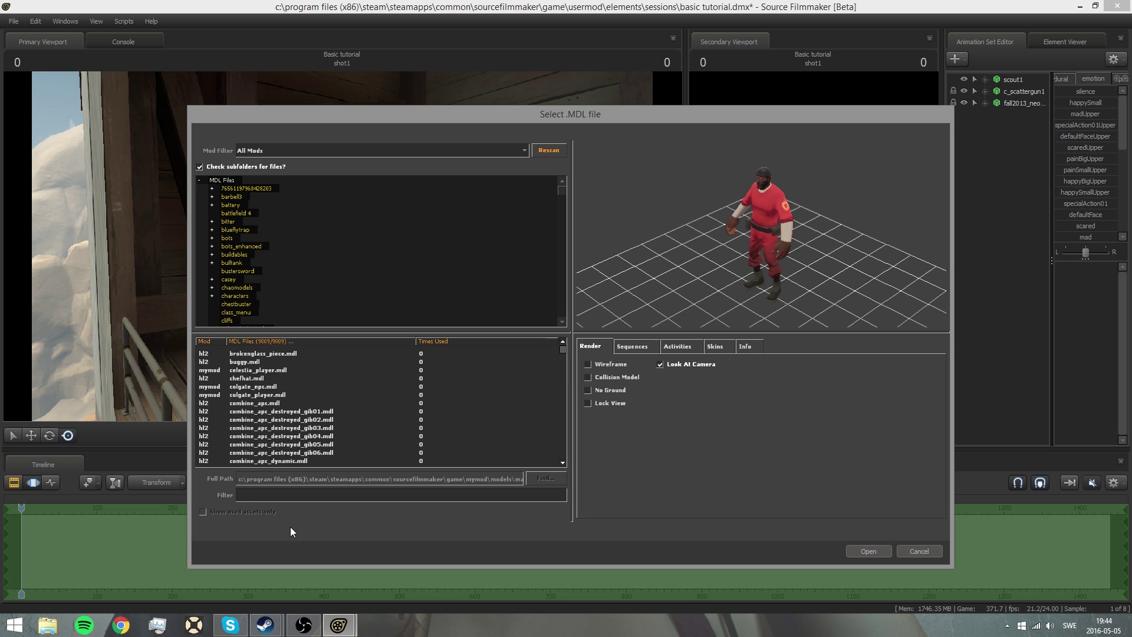
{"action": "type", "text": "item"}
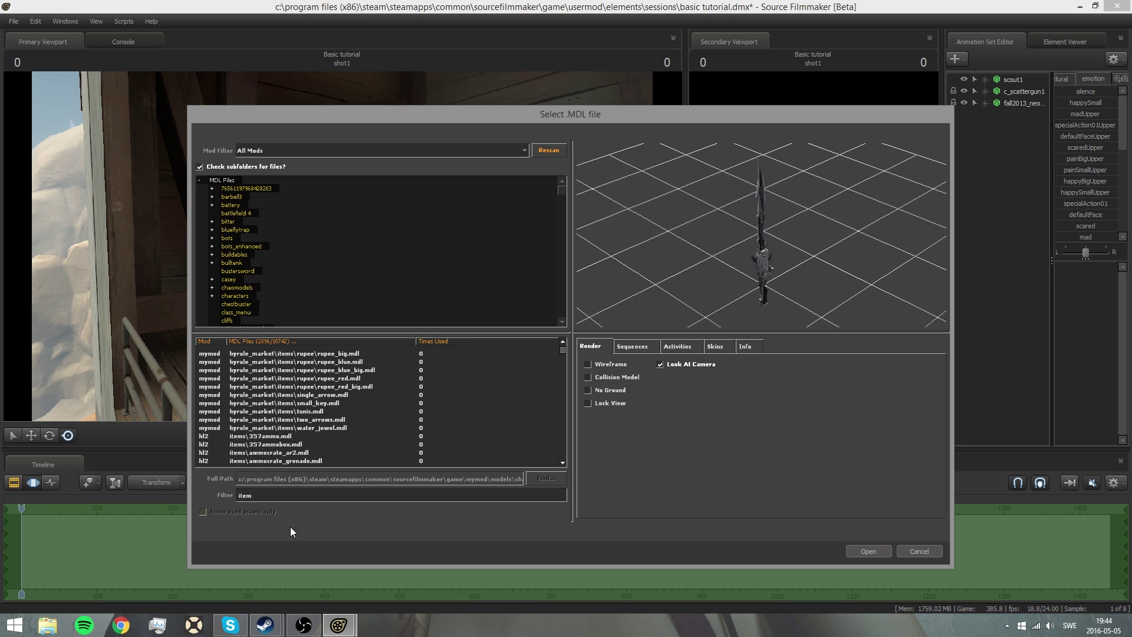
{"action": "type", "text": "\\"}
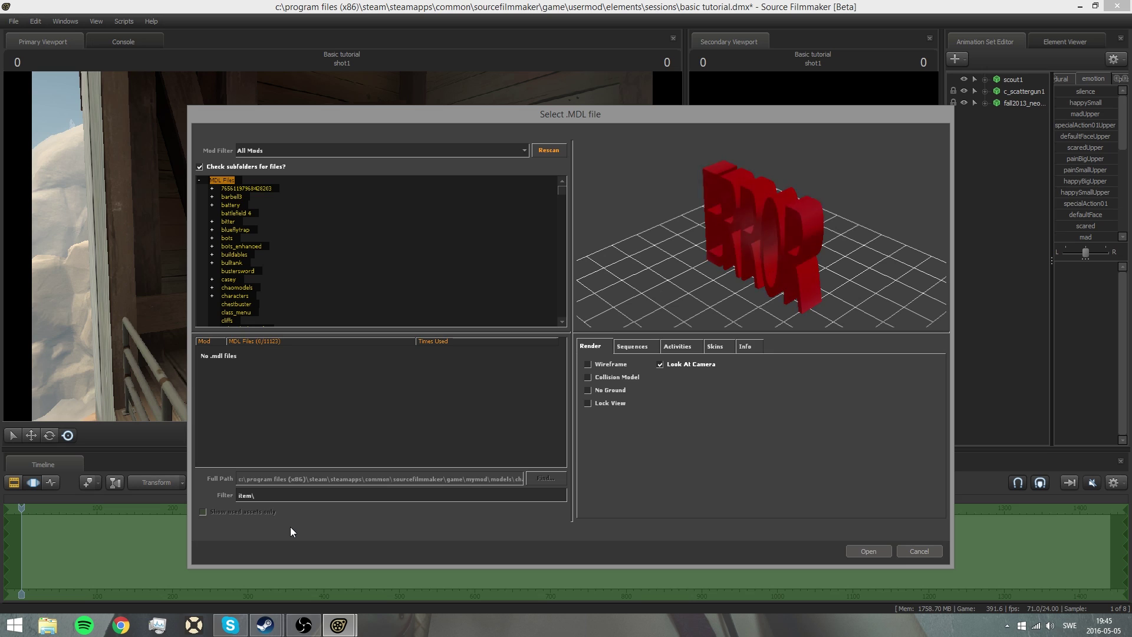
{"action": "key", "text": "Left"}
{"action": "type", "text": "s\\"}
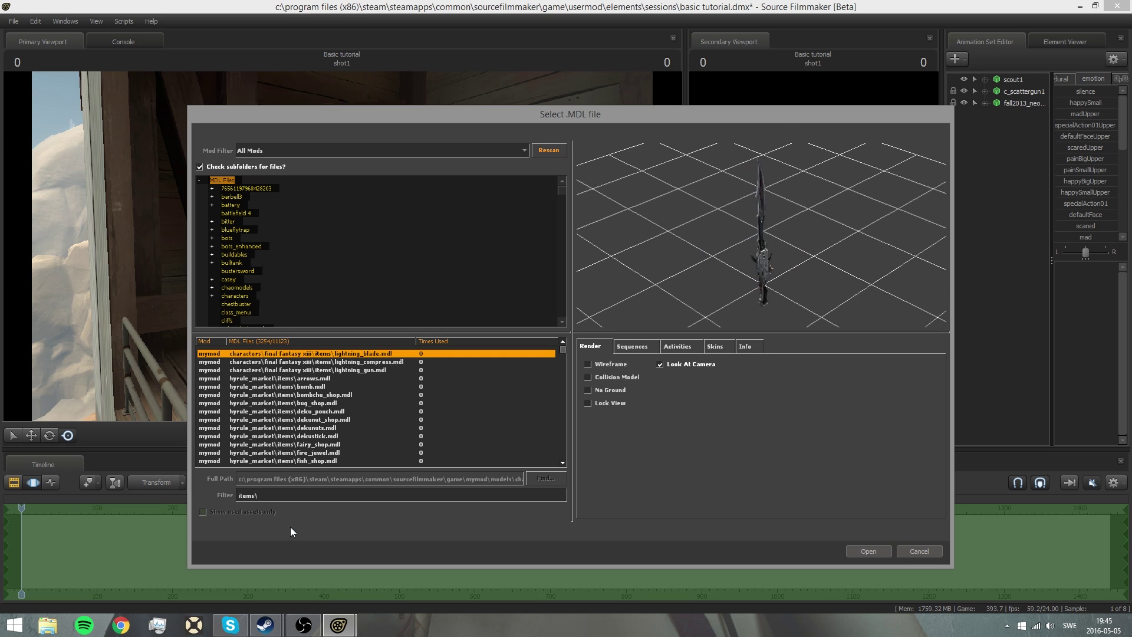
{"action": "type", "text": "scout"}
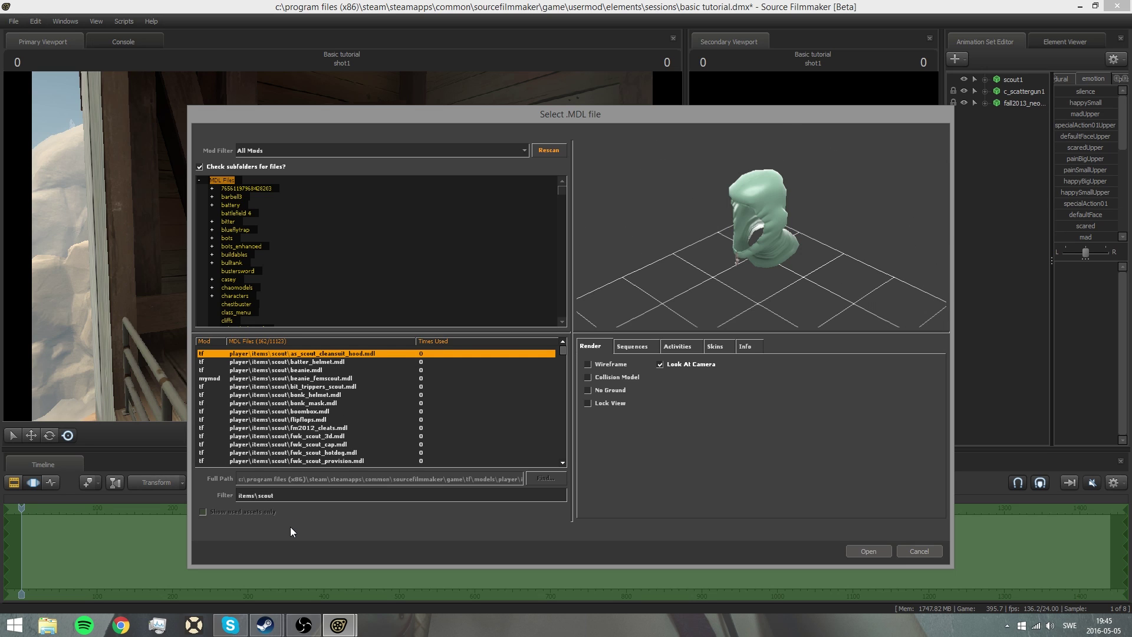
Step: Browse the previews of the Scout item models and load fwk_scout_cap.mdl into the scene
{"action": "left_click", "coordinate": [306, 361]}
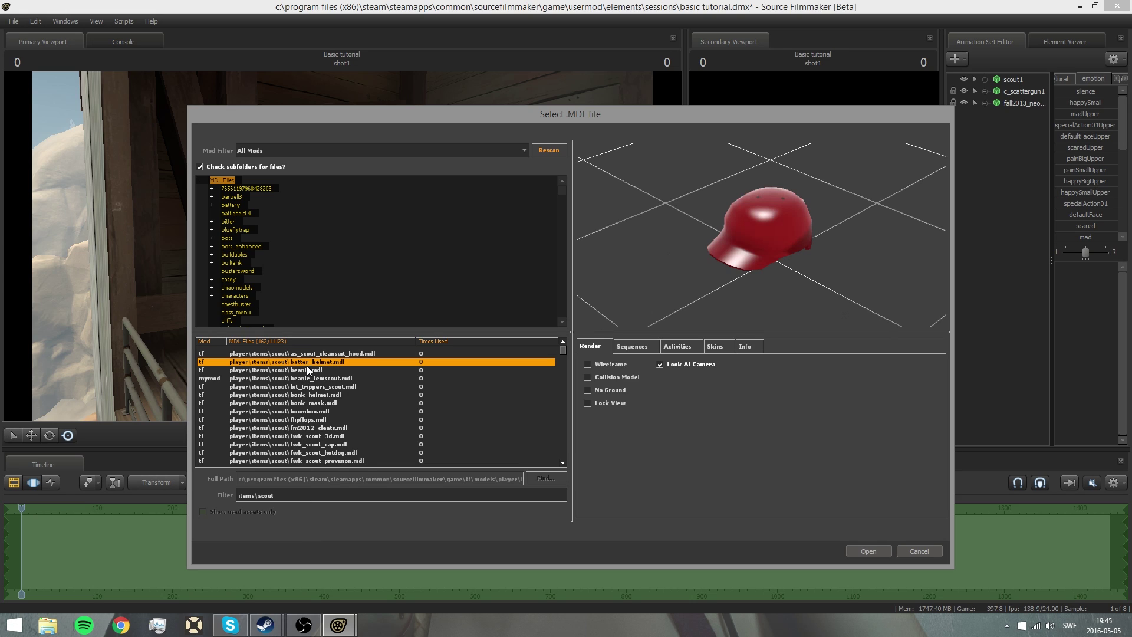
{"action": "key", "text": "Down"}
{"action": "key", "text": "Down"}
{"action": "key", "text": "Down"}
{"action": "key", "text": "Down"}
{"action": "key", "text": "Down"}
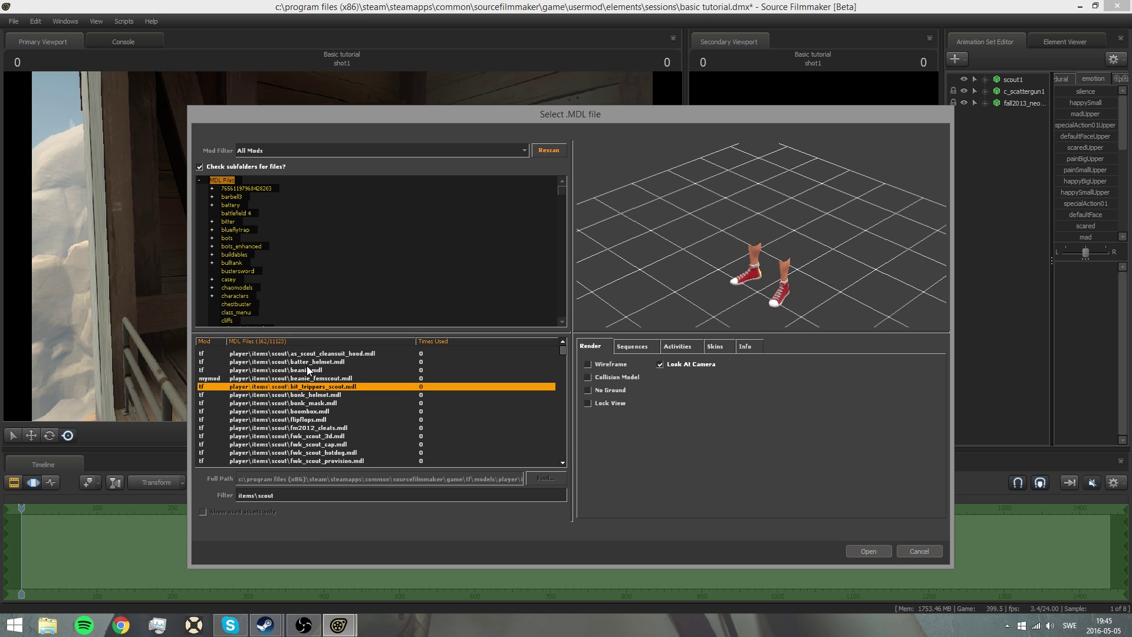
{"action": "key", "text": "Down"}
{"action": "key", "text": "Down"}
{"action": "key", "text": "Down"}
{"action": "key", "text": "Down"}
{"action": "key", "text": "Down"}
{"action": "key", "text": "Down"}
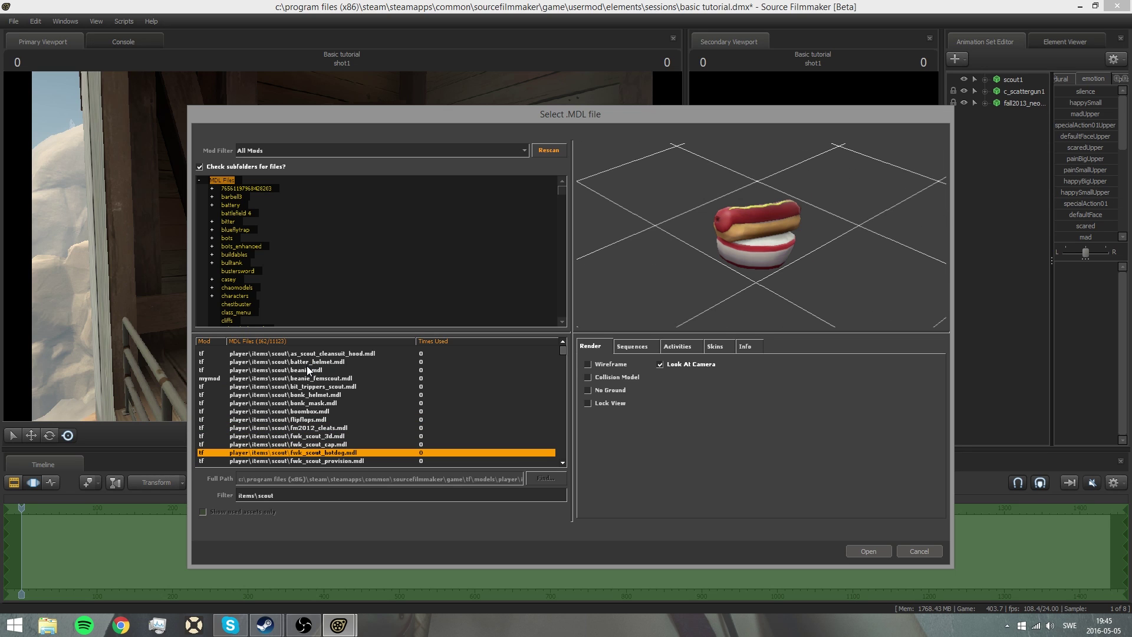
{"action": "key", "text": "Up"}
{"action": "key", "text": "Return"}
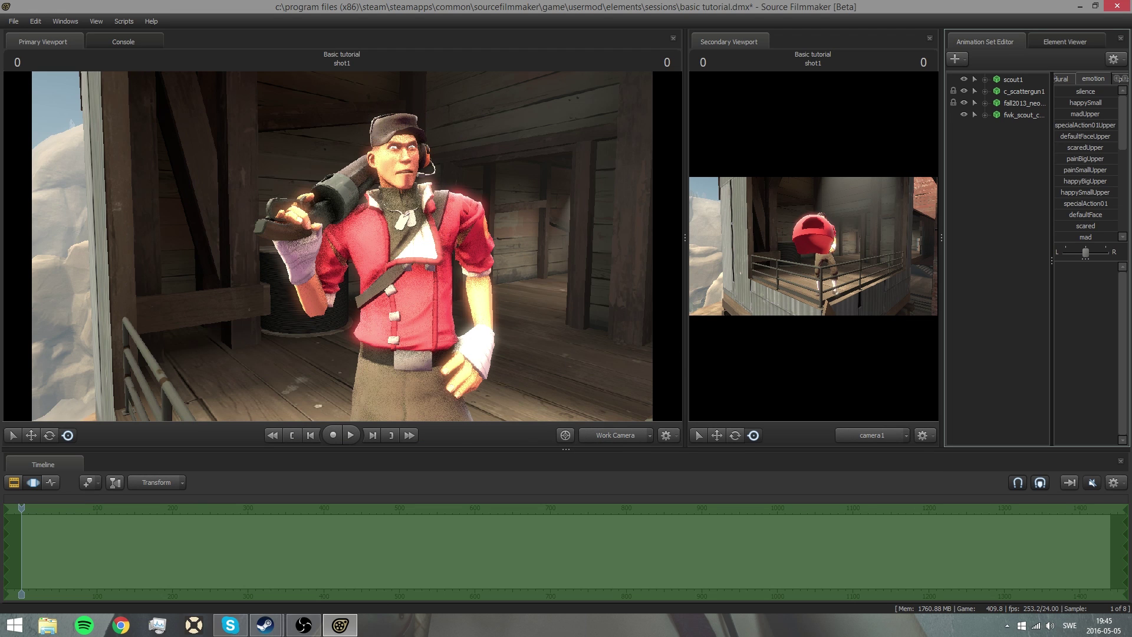
Step: Select the red cap model and move it beside the Scout on the balcony
{"action": "right_click_drag", "start_coordinate": [434, 183], "coordinate": [454, 89]}
{"action": "left_click_drag", "start_coordinate": [454, 89], "coordinate": [484, 159]}
{"action": "left_click_drag", "start_coordinate": [590, 177], "coordinate": [482, 239]}
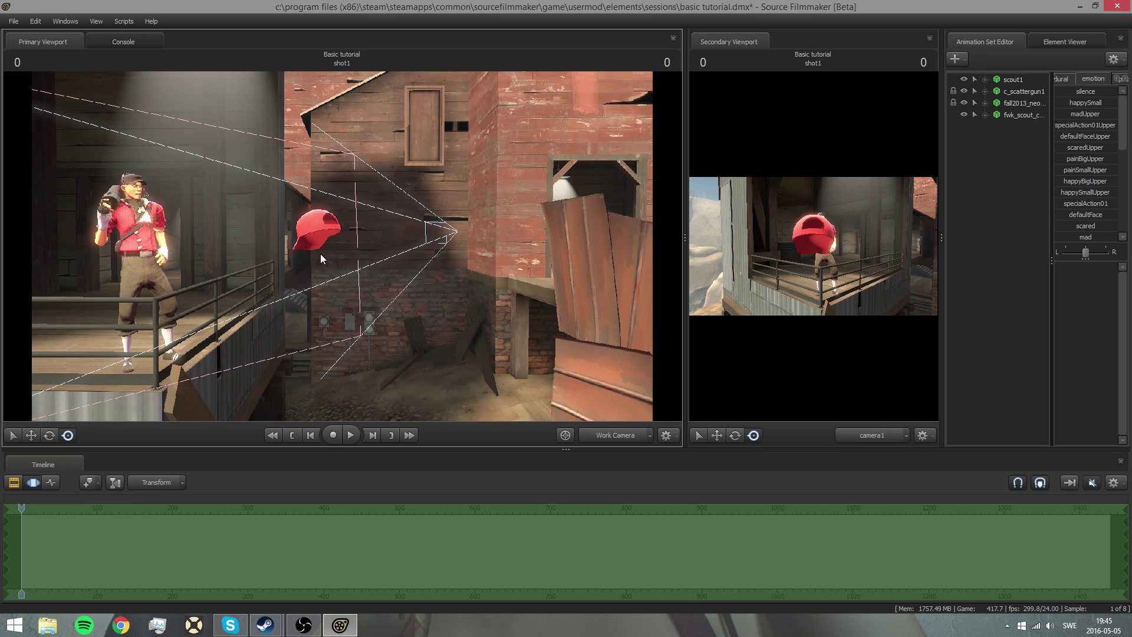
{"action": "left_click_drag", "start_coordinate": [324, 260], "coordinate": [343, 251]}
{"action": "left_click", "coordinate": [1017, 115]}
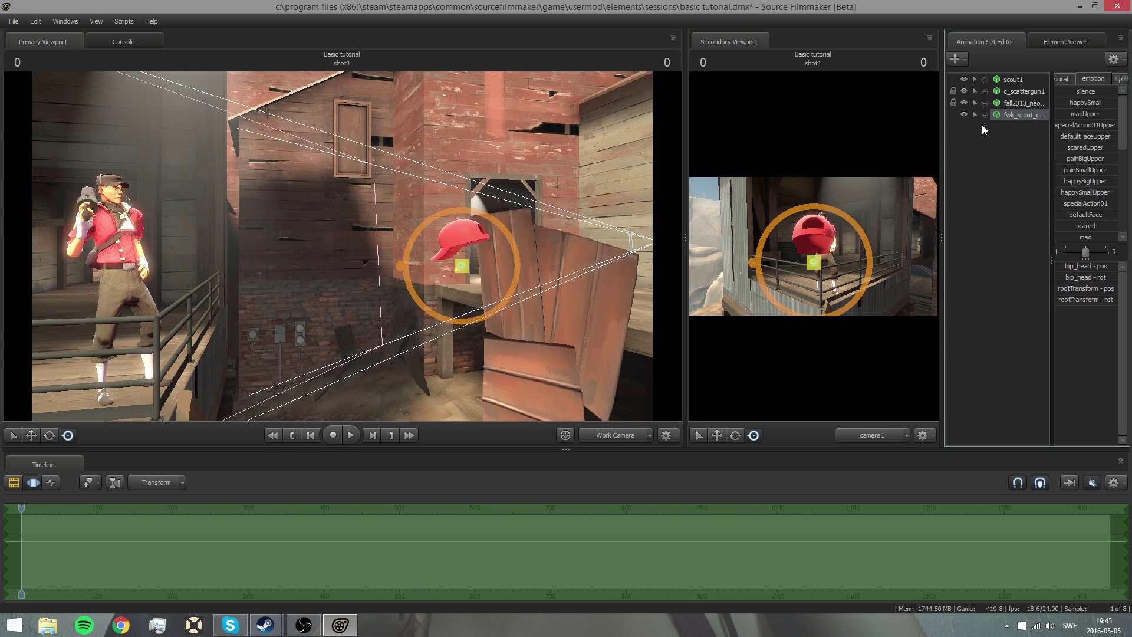
{"action": "left_click_drag", "start_coordinate": [211, 230], "coordinate": [104, 196]}
{"action": "left_click_drag", "start_coordinate": [373, 251], "coordinate": [272, 253]}
{"action": "key", "text": "d"}
{"action": "left_click_drag", "start_coordinate": [404, 289], "coordinate": [422, 288]}
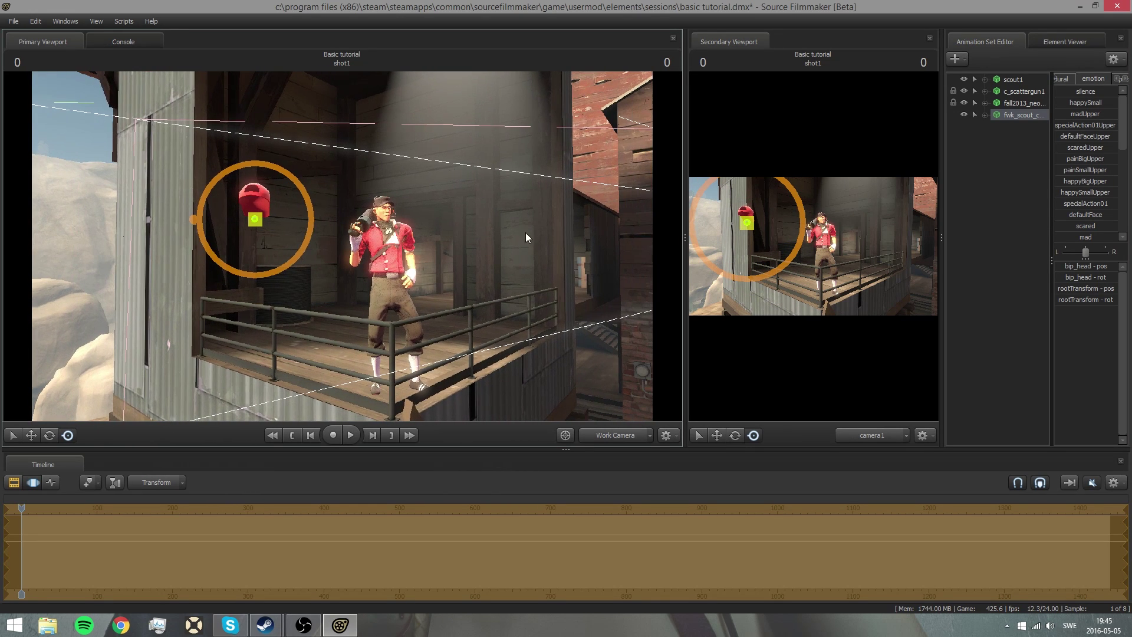
Step: Lock the red cap to scout1, apply the Zero procedural preset to snap it onto the Scout's head, and deselect it
{"action": "left_click", "coordinate": [1027, 202]}
{"action": "left_click_drag", "start_coordinate": [1005, 80], "coordinate": [1008, 116]}
{"action": "left_click_drag", "start_coordinate": [1008, 115], "coordinate": [1009, 115]}
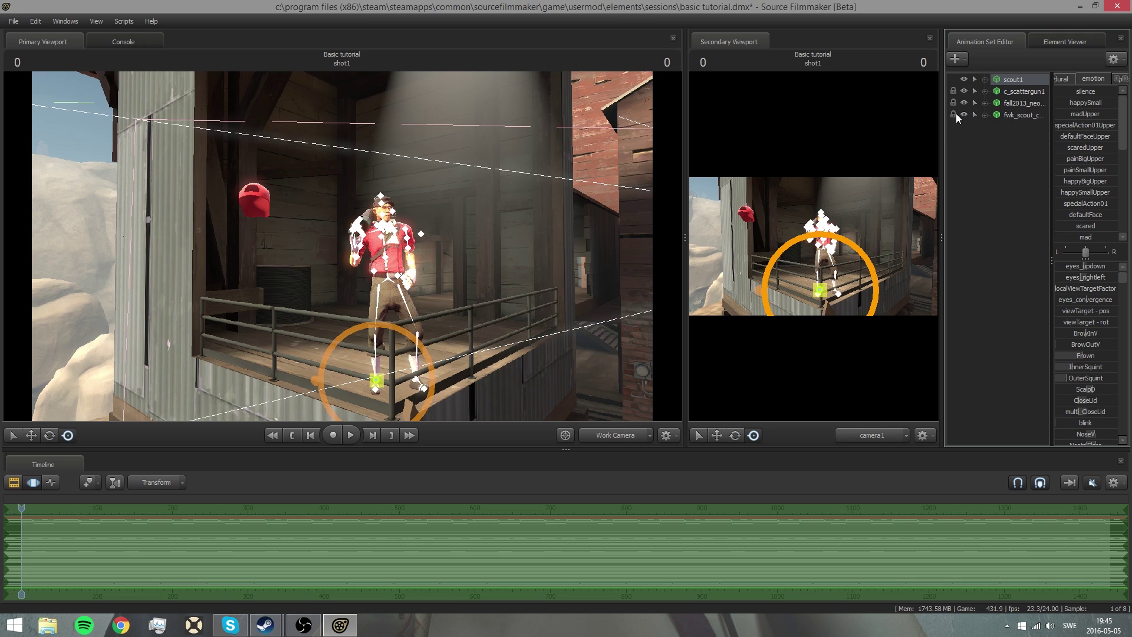
{"action": "left_click", "coordinate": [1063, 79]}
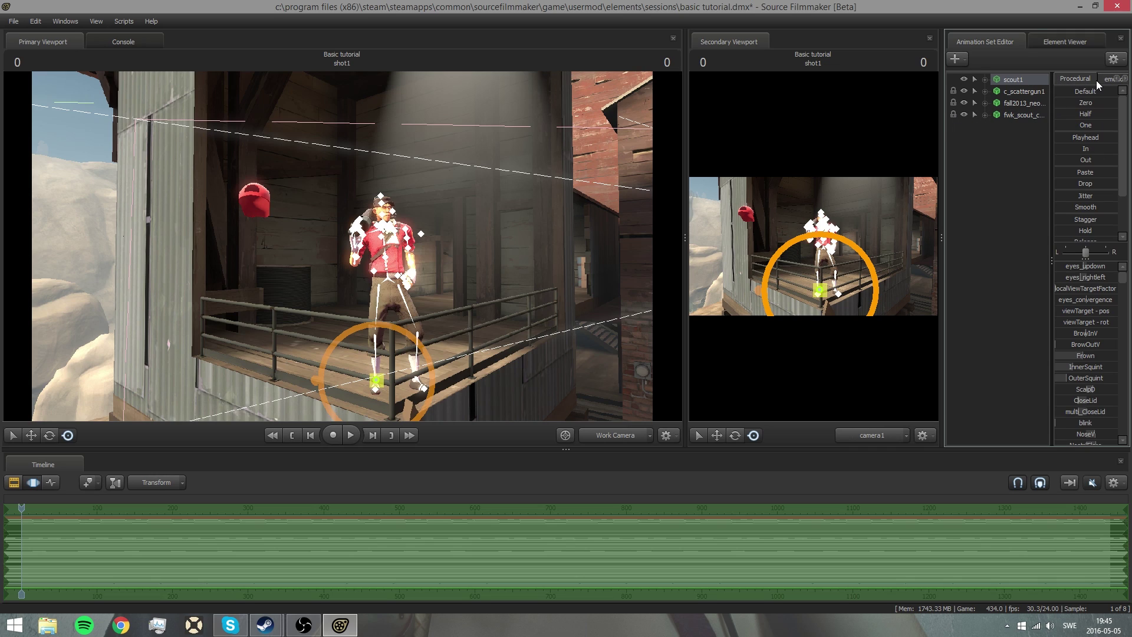
{"action": "left_click", "coordinate": [1014, 115]}
{"action": "left_click_drag", "start_coordinate": [1074, 103], "coordinate": [1117, 102]}
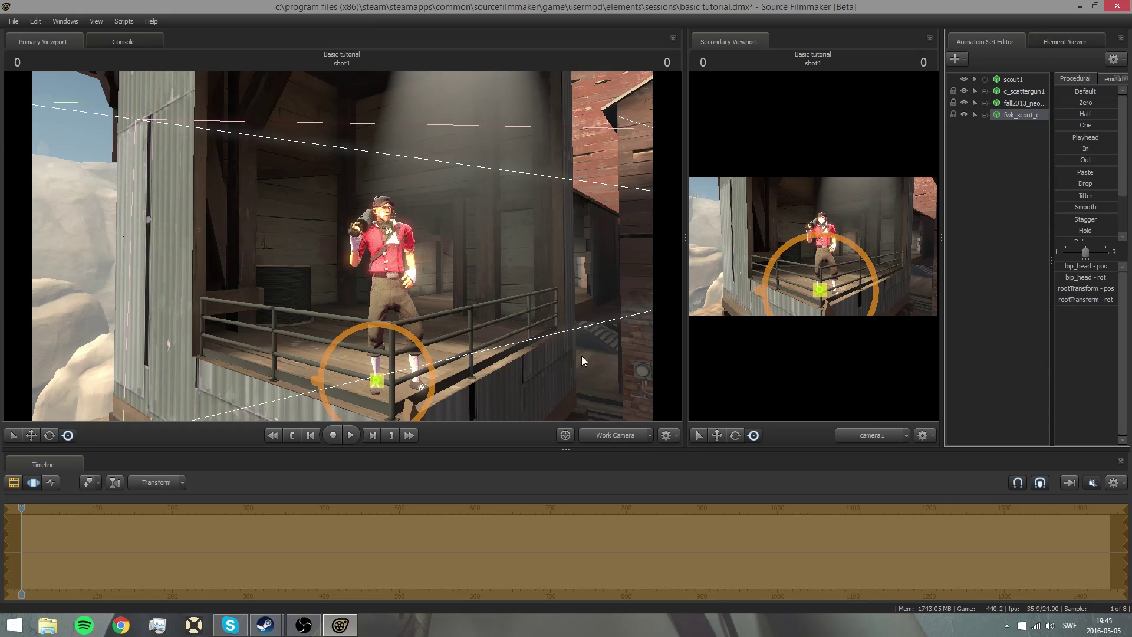
{"action": "key", "text": "w"}
{"action": "left_click_drag", "start_coordinate": [581, 356], "coordinate": [344, 246]}
{"action": "key", "text": "s"}
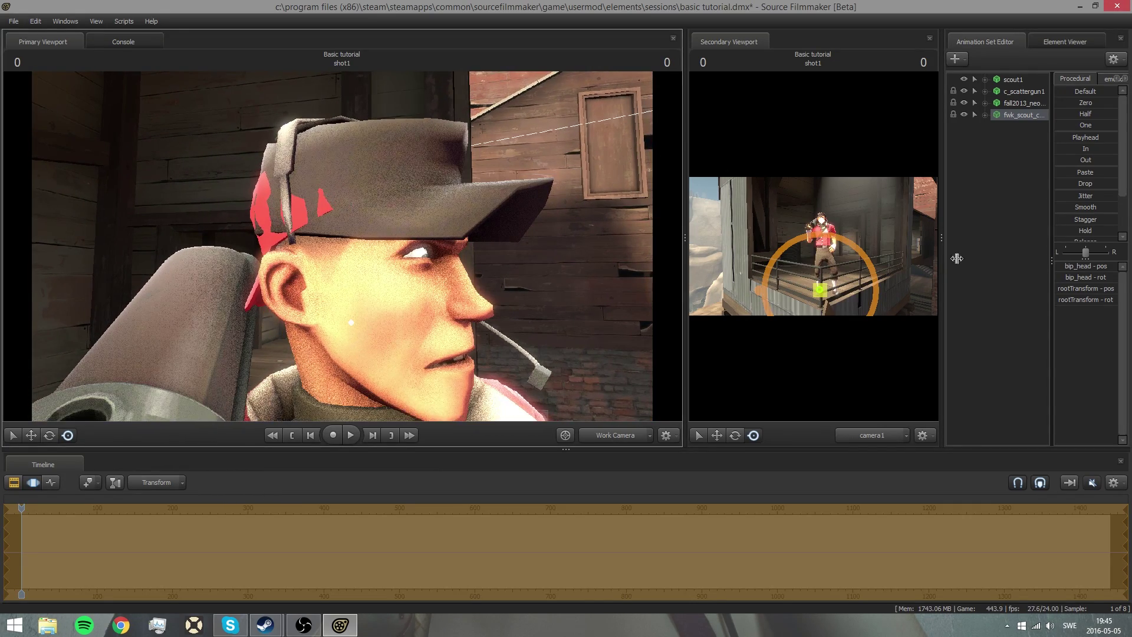
{"action": "left_click", "coordinate": [998, 194]}
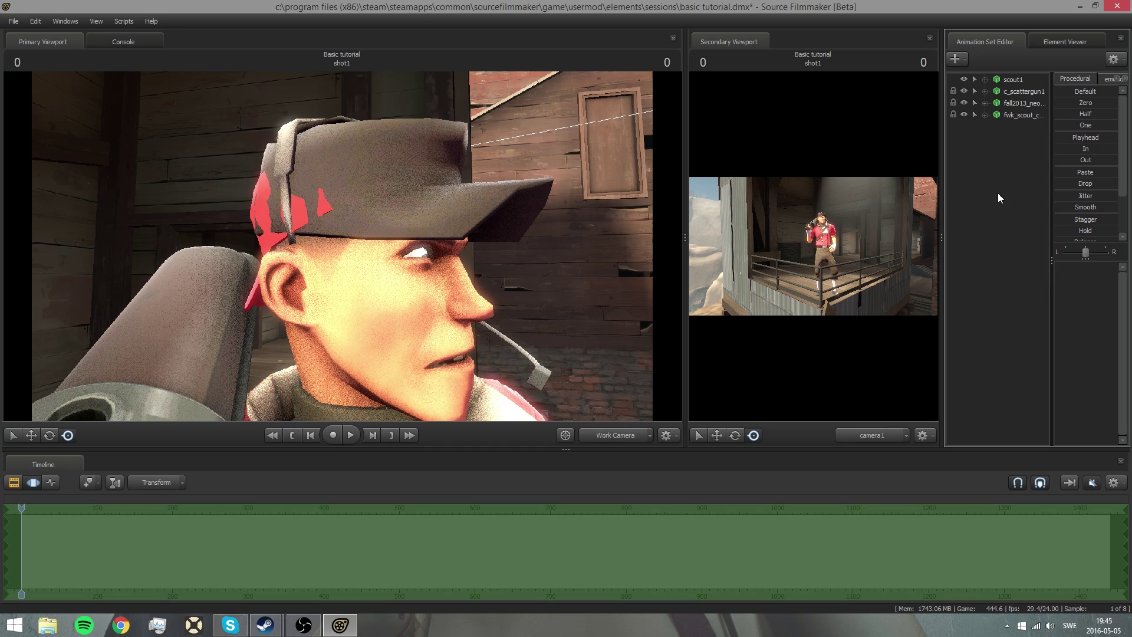
{"action": "right_click", "coordinate": [1015, 79]}
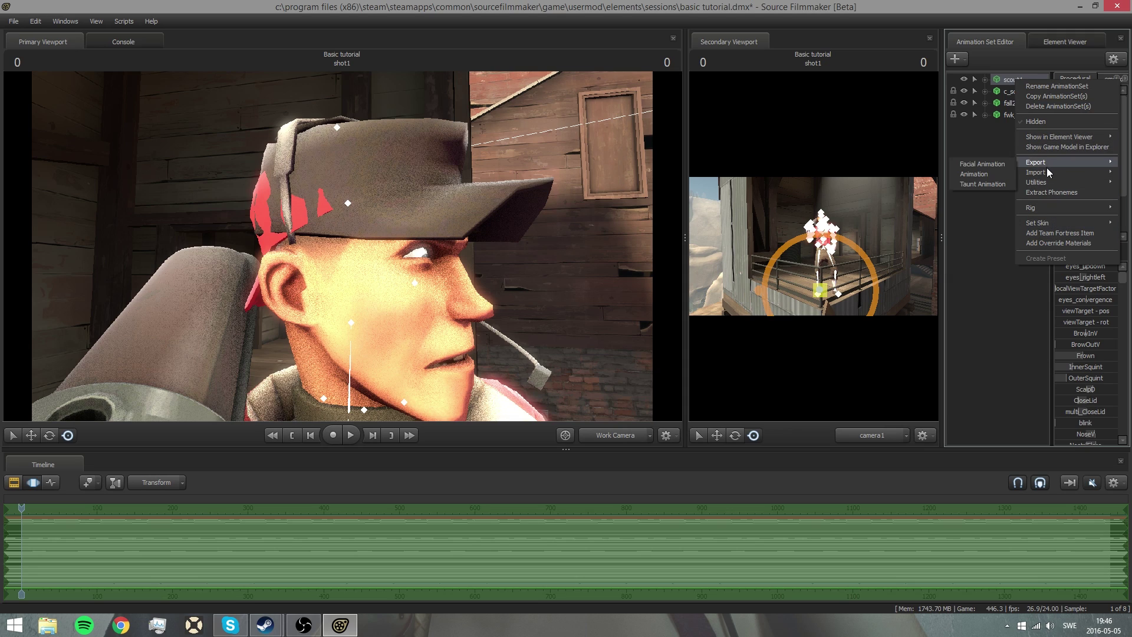
{"action": "mouse_move", "coordinate": [1046, 171]}
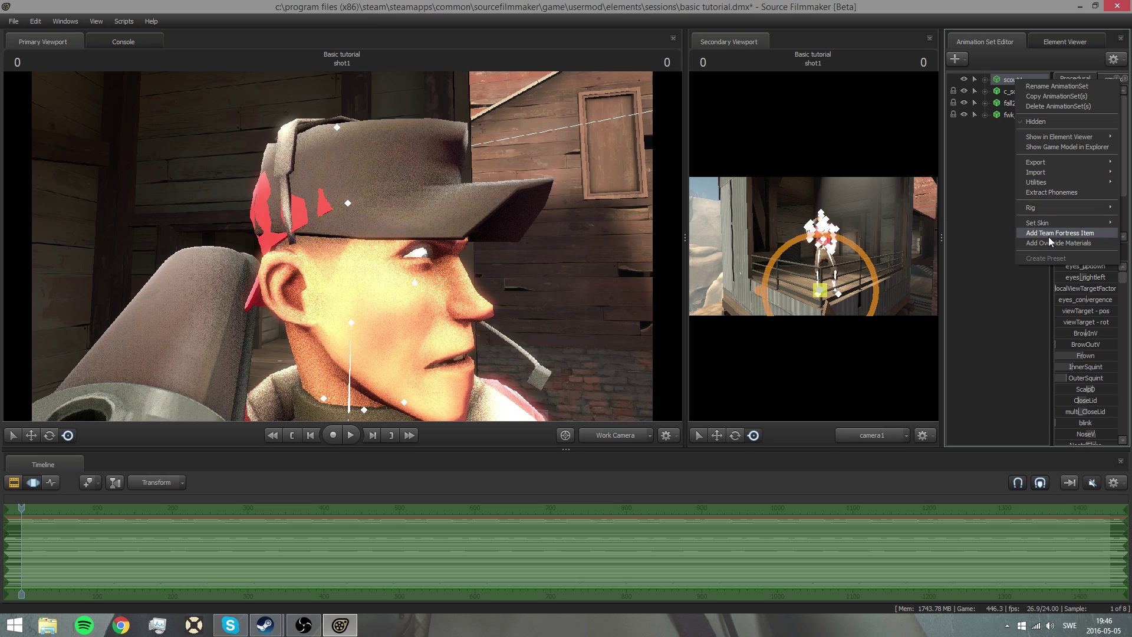
{"action": "left_click", "coordinate": [1000, 178]}
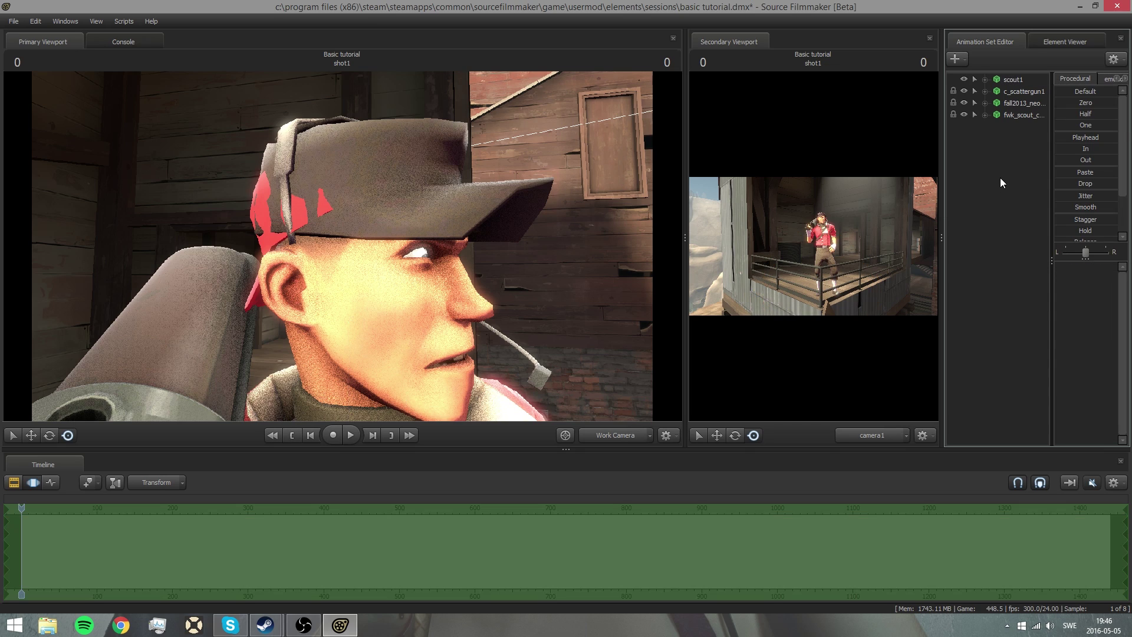
Step: Expand scout1's Unknown group, select the prp_hat, prp_headphones and prp_microphone bones, and move them away from the head out of view
{"action": "left_click", "coordinate": [986, 80]}
{"action": "left_click", "coordinate": [995, 162]}
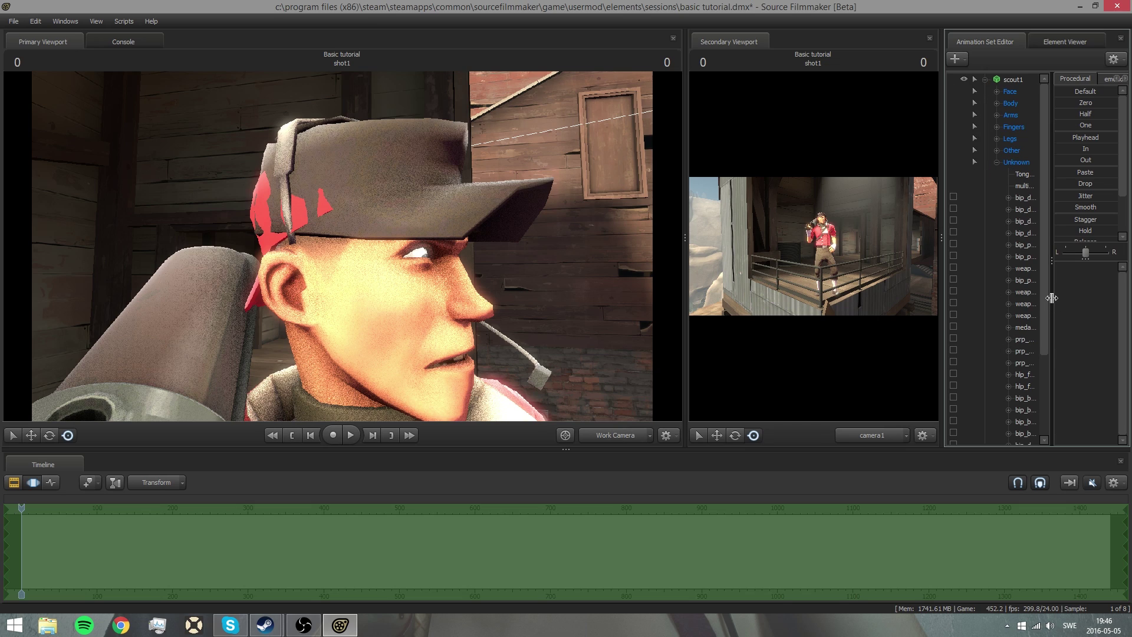
{"action": "left_click_drag", "start_coordinate": [1054, 300], "coordinate": [1104, 295]}
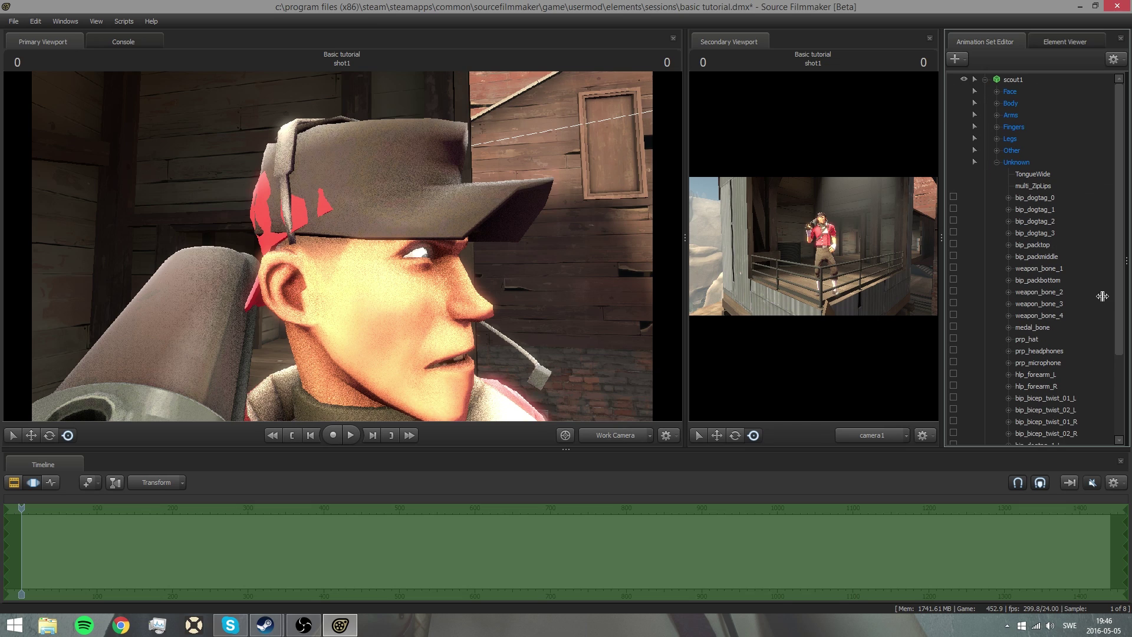
{"action": "left_click", "coordinate": [1027, 341]}
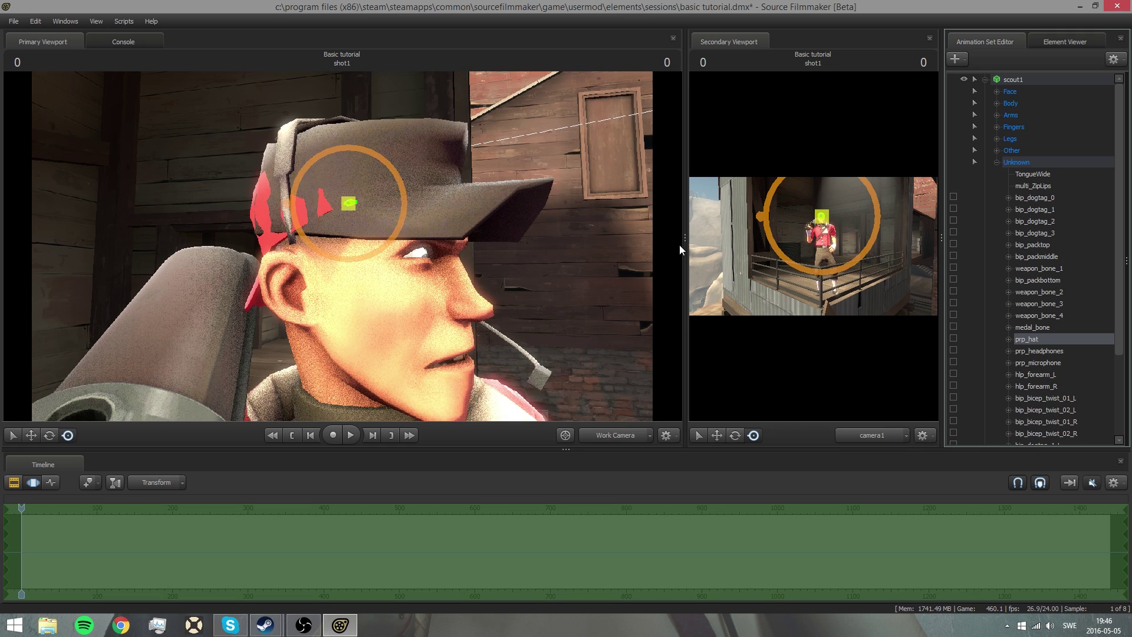
{"action": "left_click", "coordinate": [1052, 350], "text": "ctrl"}
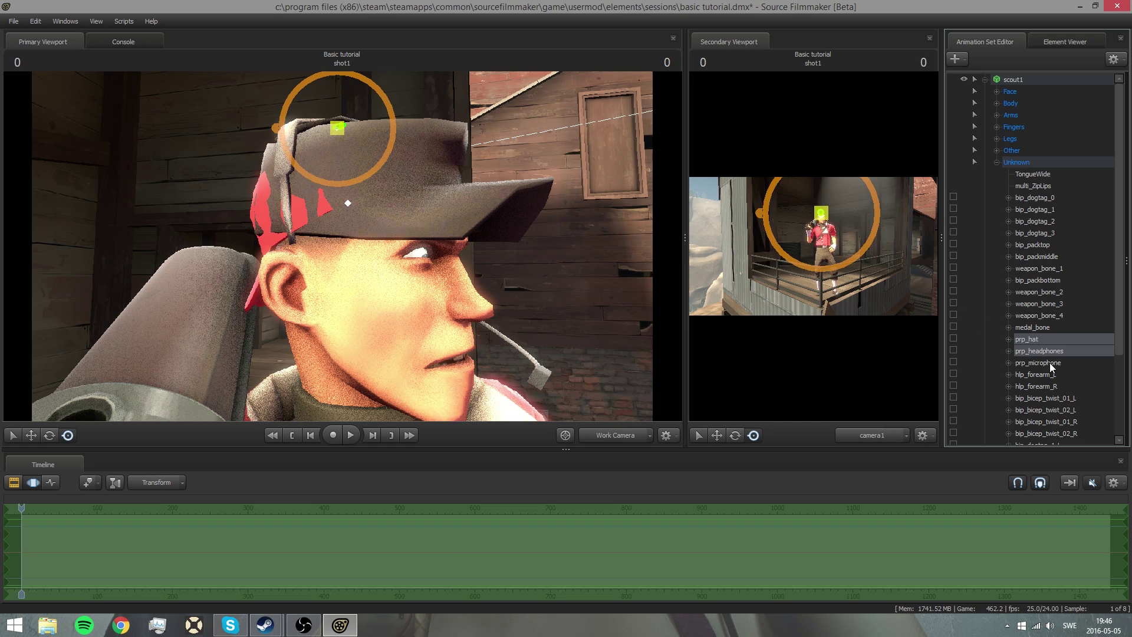
{"action": "left_click", "coordinate": [1050, 362], "text": "ctrl"}
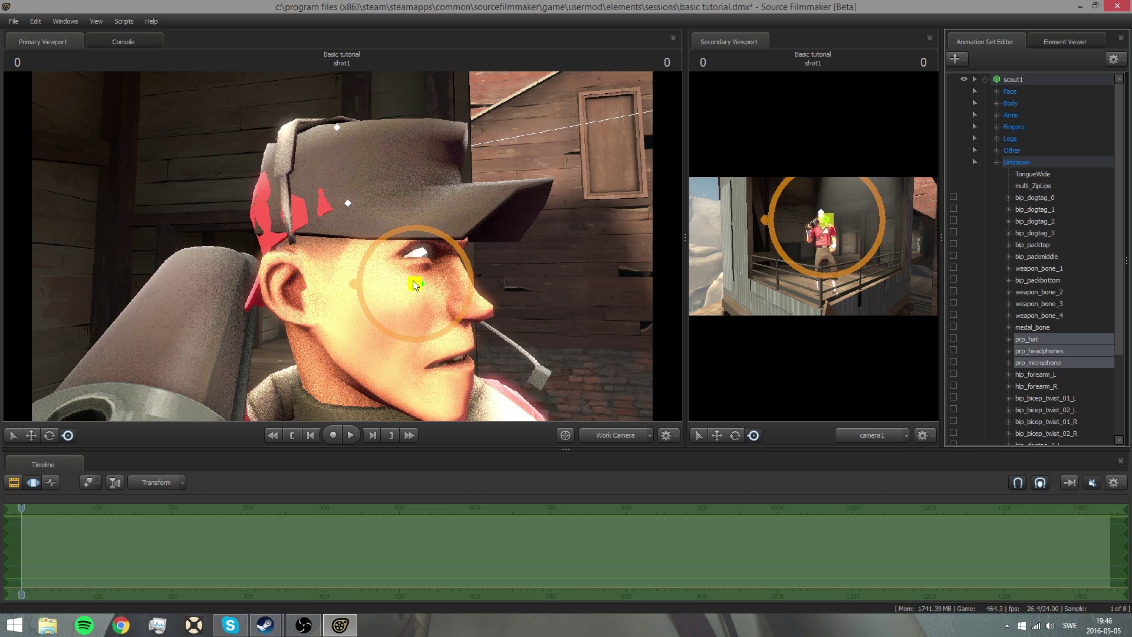
{"action": "left_click_drag", "start_coordinate": [412, 281], "coordinate": [885, 287]}
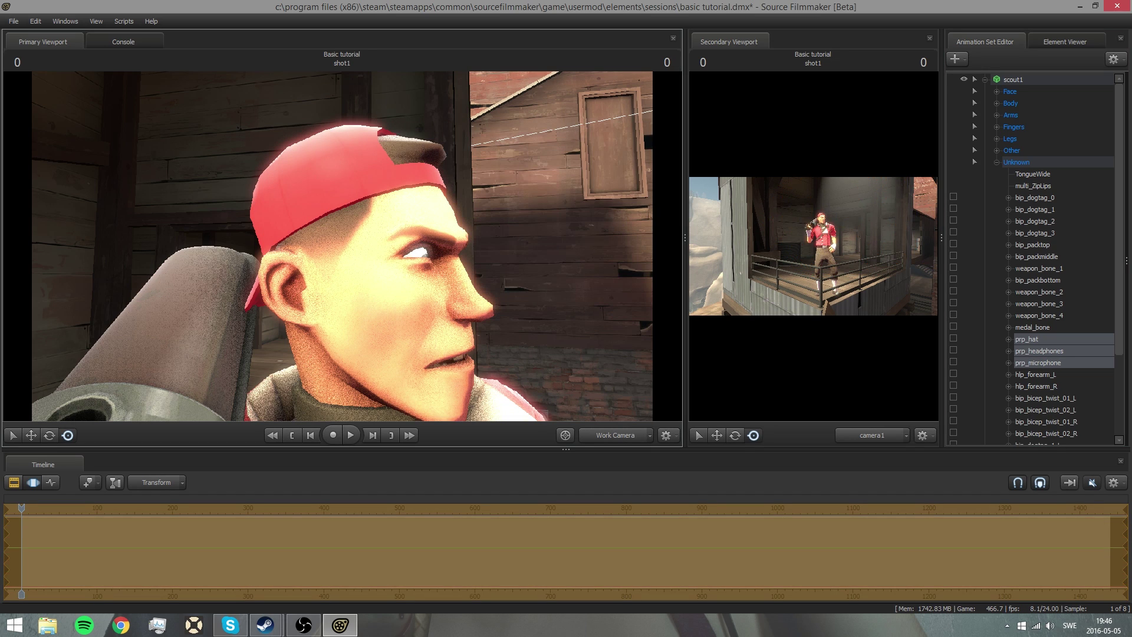
Step: Show camera1 in the primary viewport and collapse scout1's Unknown group and its whole control tree
{"action": "left_click", "coordinate": [615, 435]}
{"action": "left_click", "coordinate": [626, 440]}
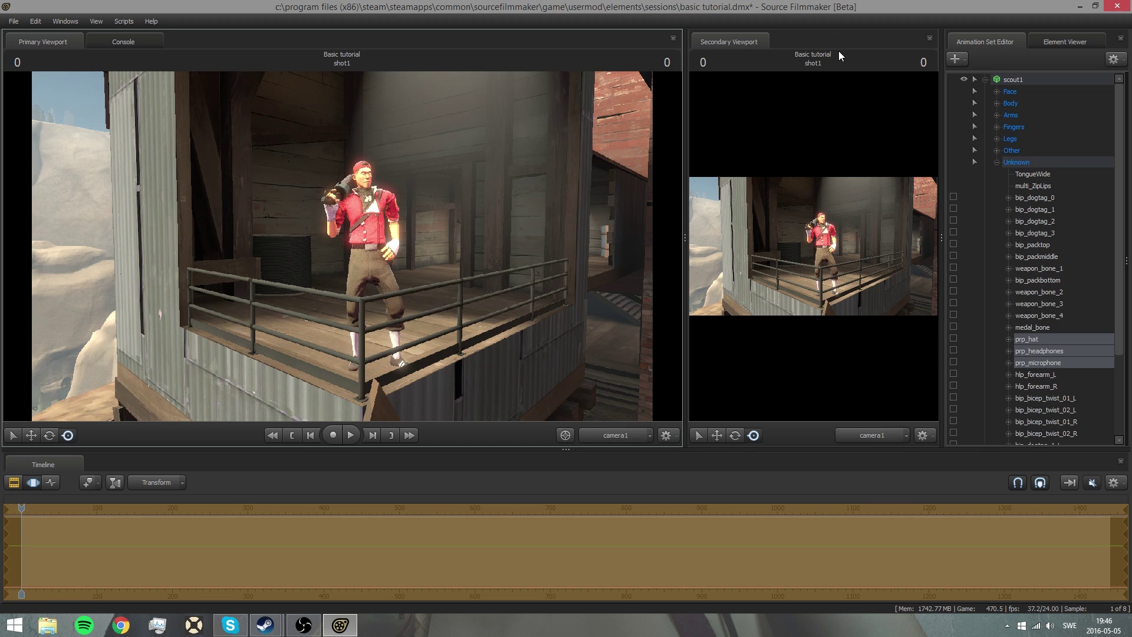
{"action": "left_click", "coordinate": [995, 163]}
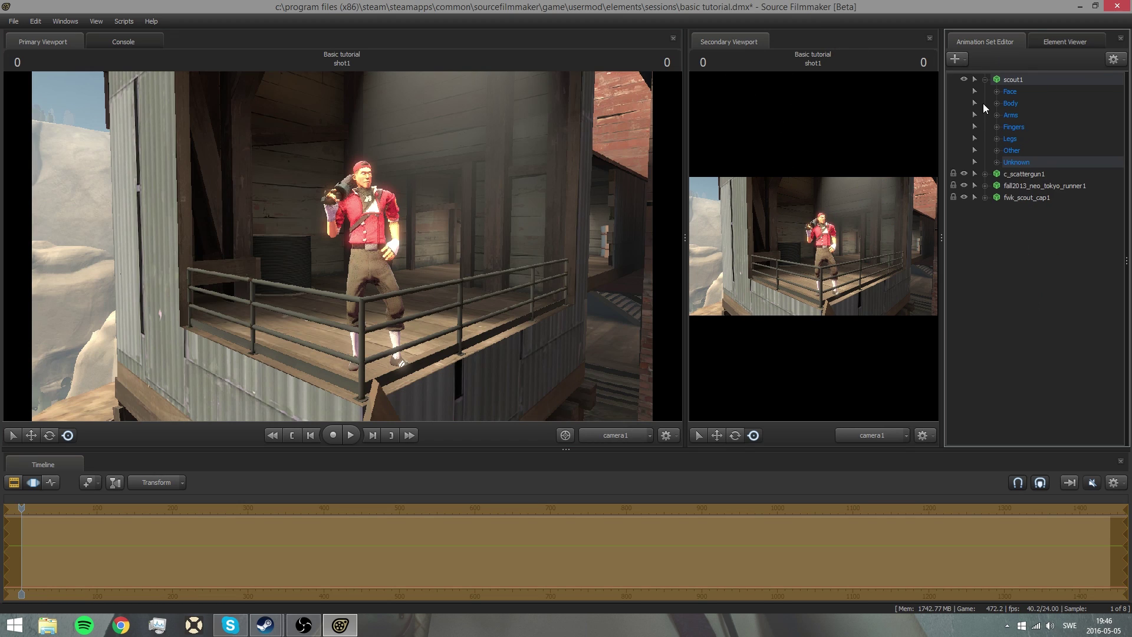
{"action": "left_click", "coordinate": [985, 79]}
{"action": "left_click", "coordinate": [985, 183]}
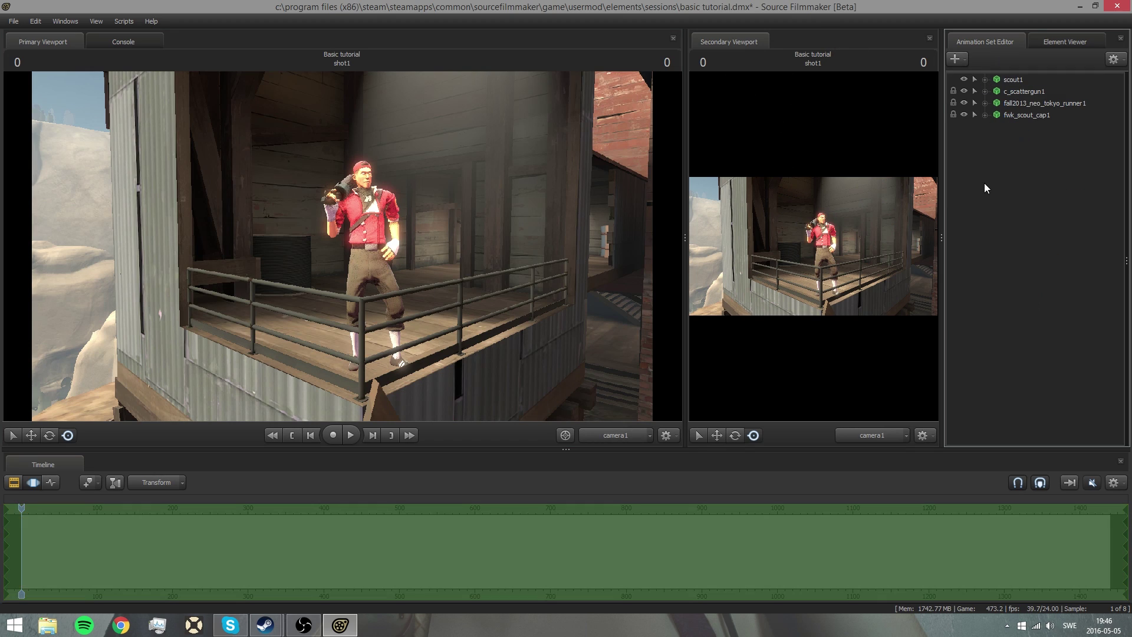
Step: Reveal the procedural presets and control sliders beside the animation set list
{"action": "right_click", "coordinate": [1023, 188]}
{"action": "left_click", "coordinate": [1125, 133]}
{"action": "left_click_drag", "start_coordinate": [1125, 136], "coordinate": [1095, 150]}
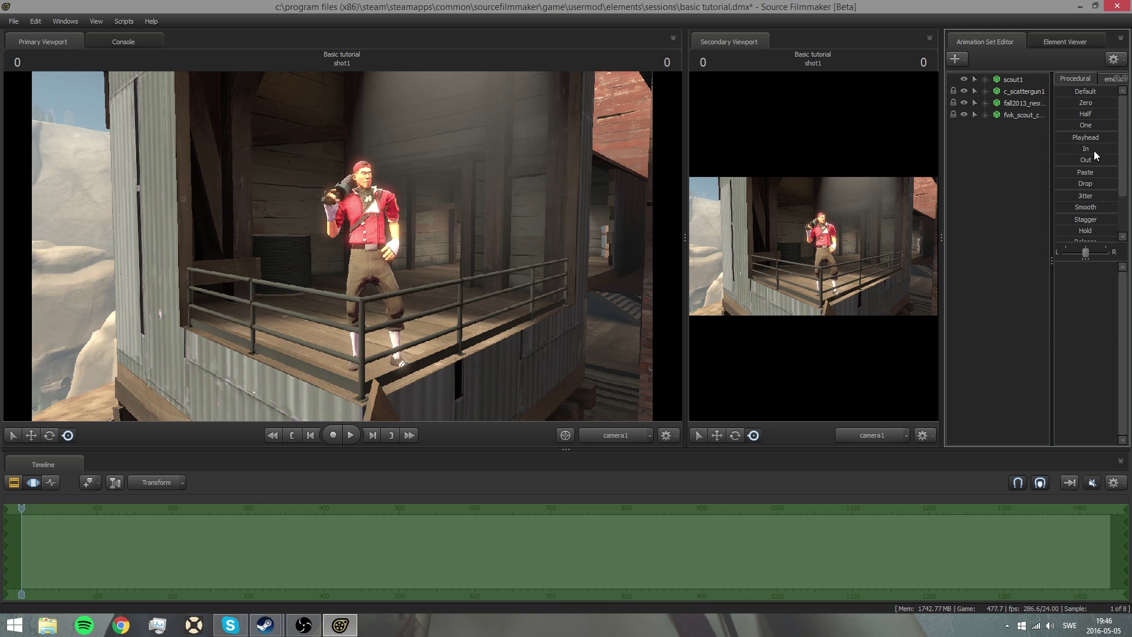
Step: Create a new light, aim it at the Scout from the front, lower its intensity and deselect it
{"action": "right_click", "coordinate": [978, 235]}
{"action": "left_click", "coordinate": [989, 238]}
{"action": "left_click_drag", "start_coordinate": [1004, 130], "coordinate": [816, 251]}
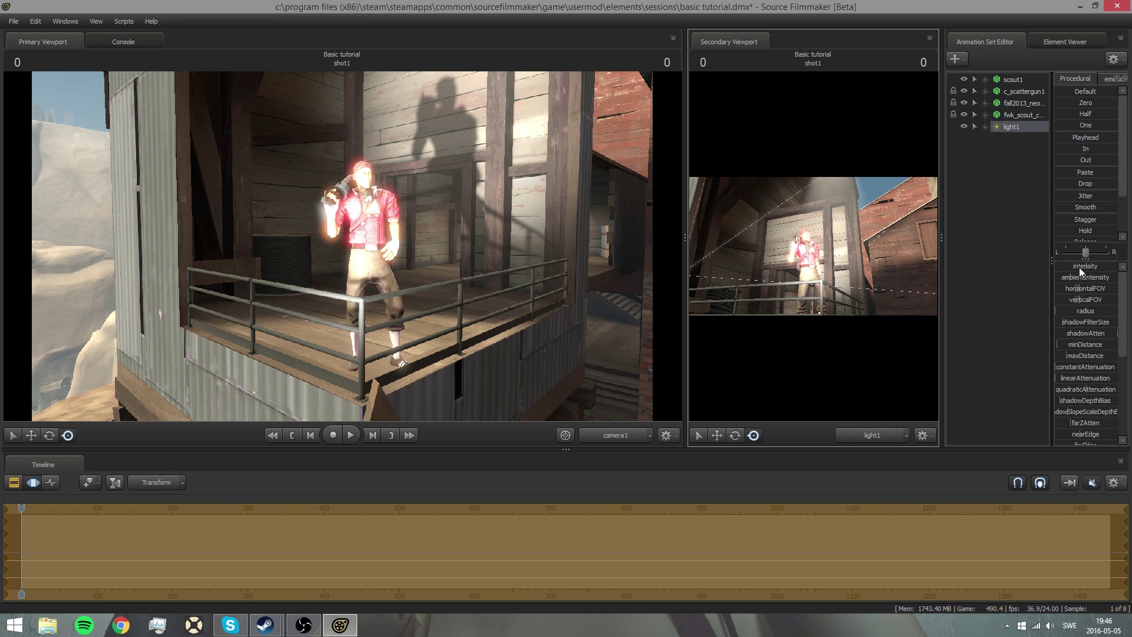
{"action": "left_click_drag", "start_coordinate": [1095, 271], "coordinate": [1059, 266]}
{"action": "left_click", "coordinate": [977, 186]}
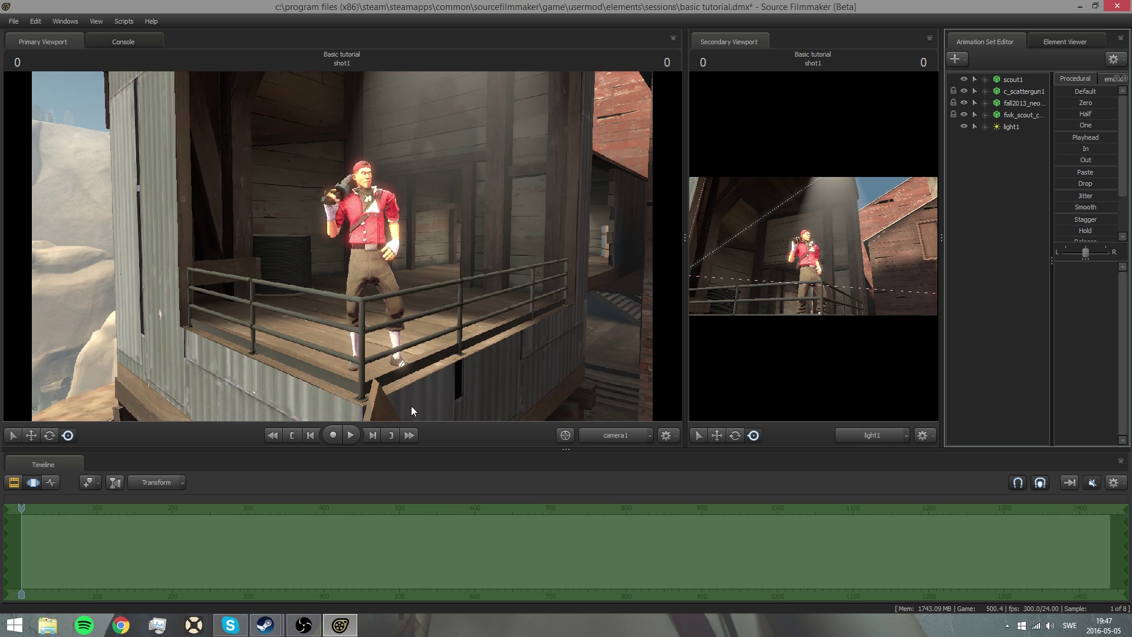
Step: In the progressive refinement settings, turn off motion blur and override the depth of field samples to 1024
{"action": "right_click", "coordinate": [438, 184]}
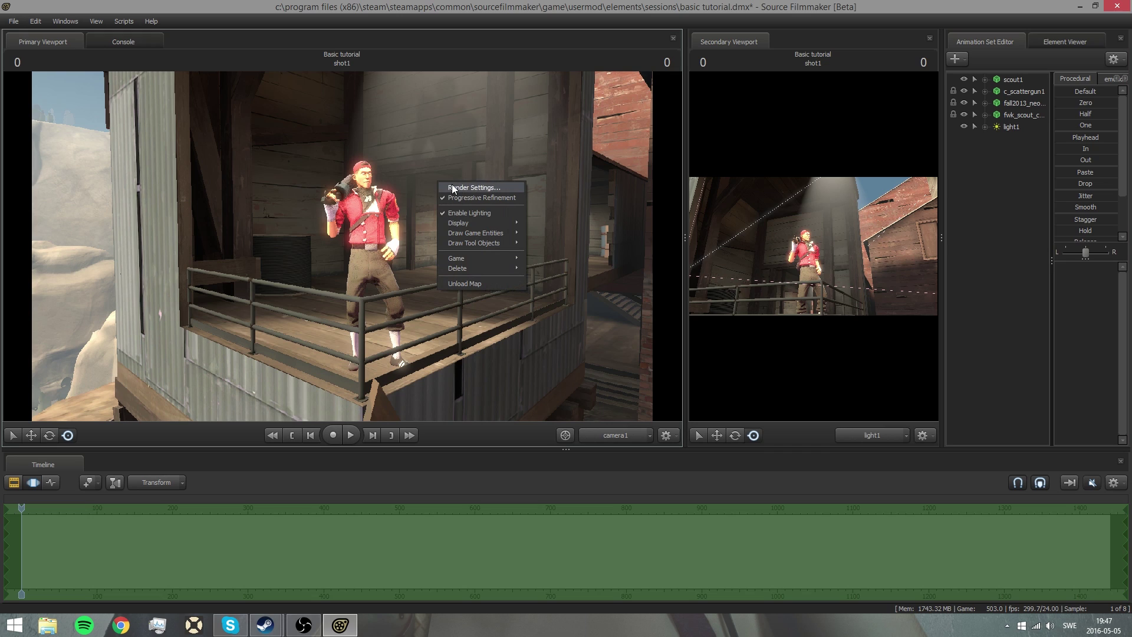
{"action": "left_click", "coordinate": [452, 186]}
{"action": "left_click", "coordinate": [497, 286]}
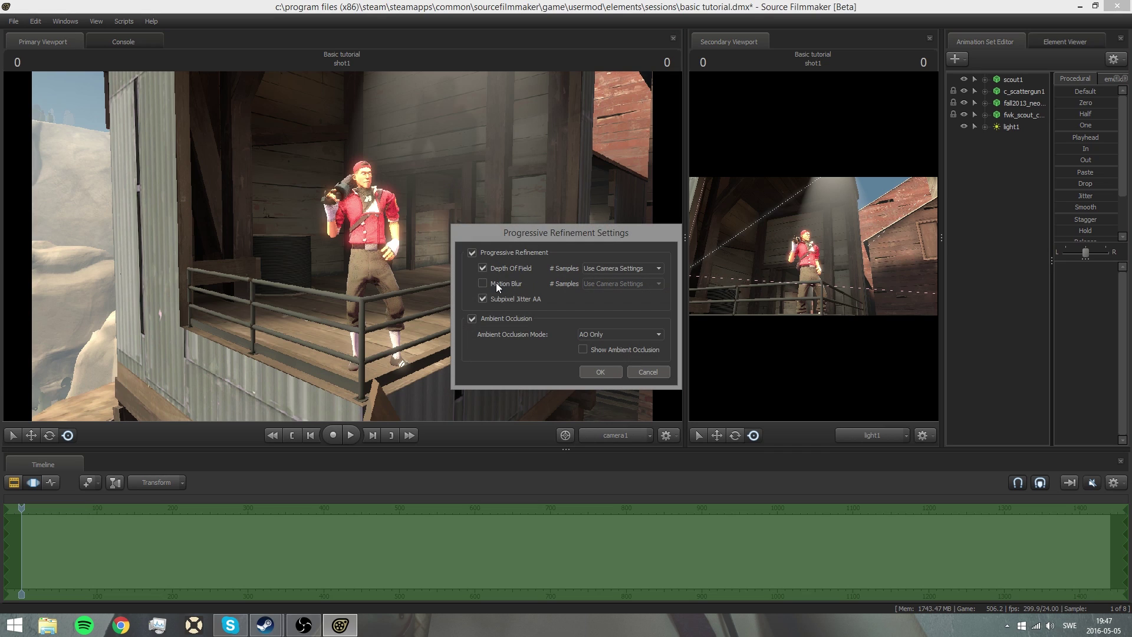
{"action": "left_click", "coordinate": [626, 269]}
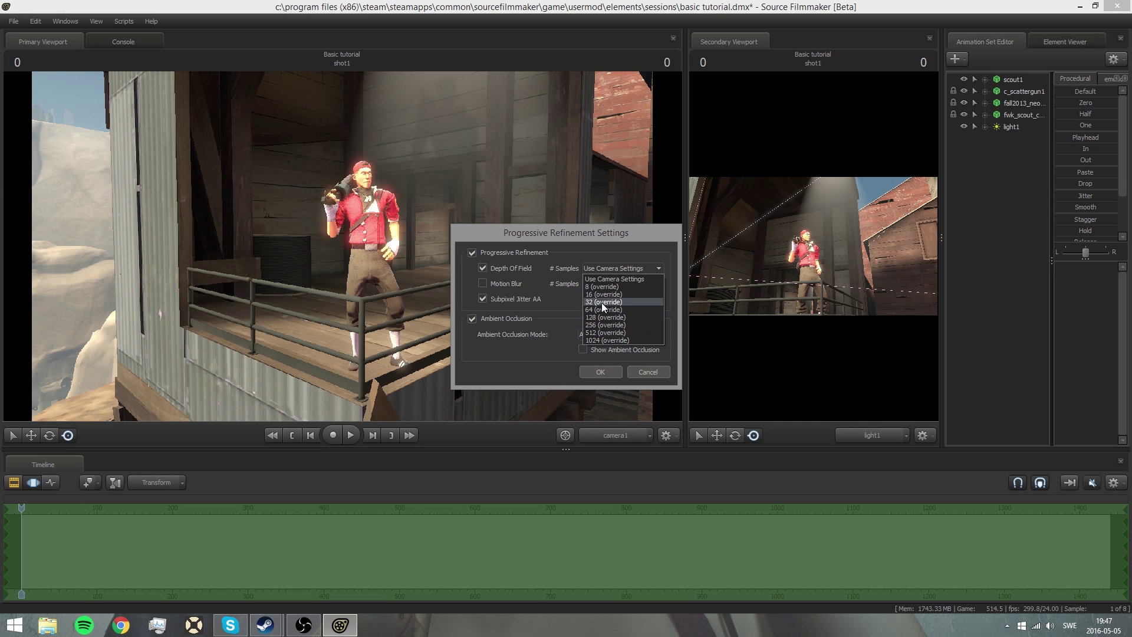
{"action": "left_click", "coordinate": [607, 341]}
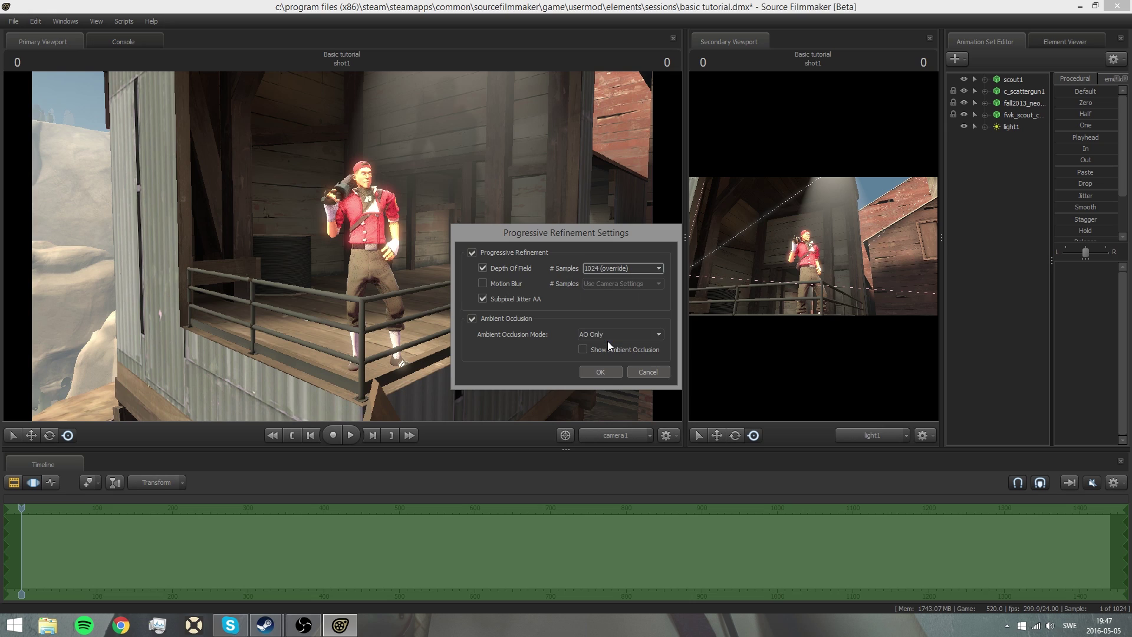
{"action": "left_click", "coordinate": [601, 372]}
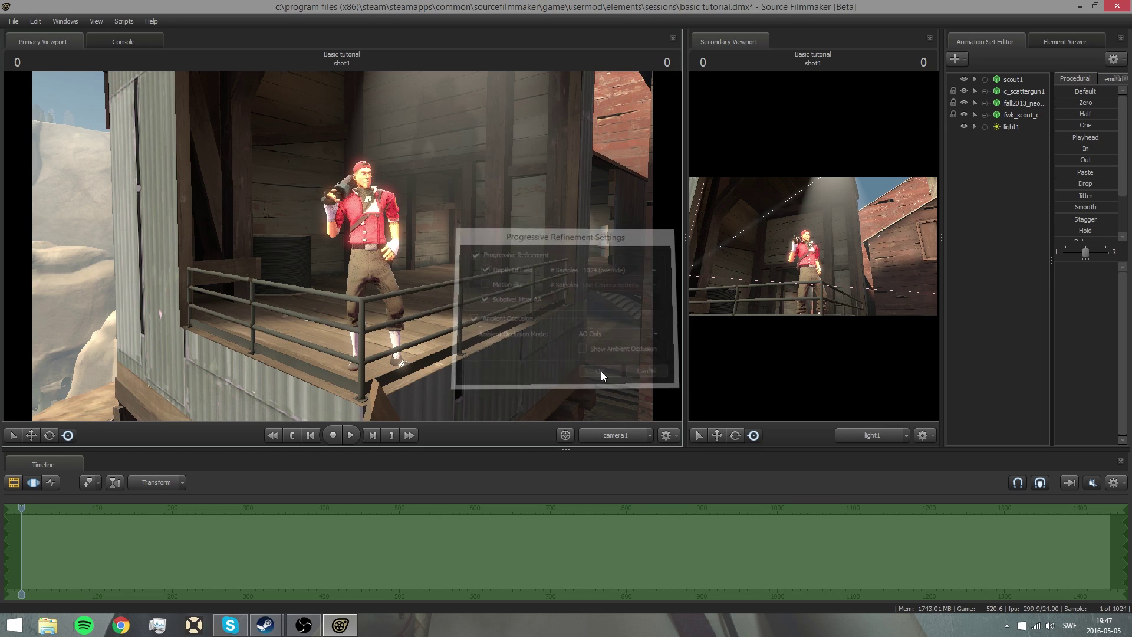
{"action": "right_click", "coordinate": [444, 147]}
{"action": "left_click", "coordinate": [1001, 235]}
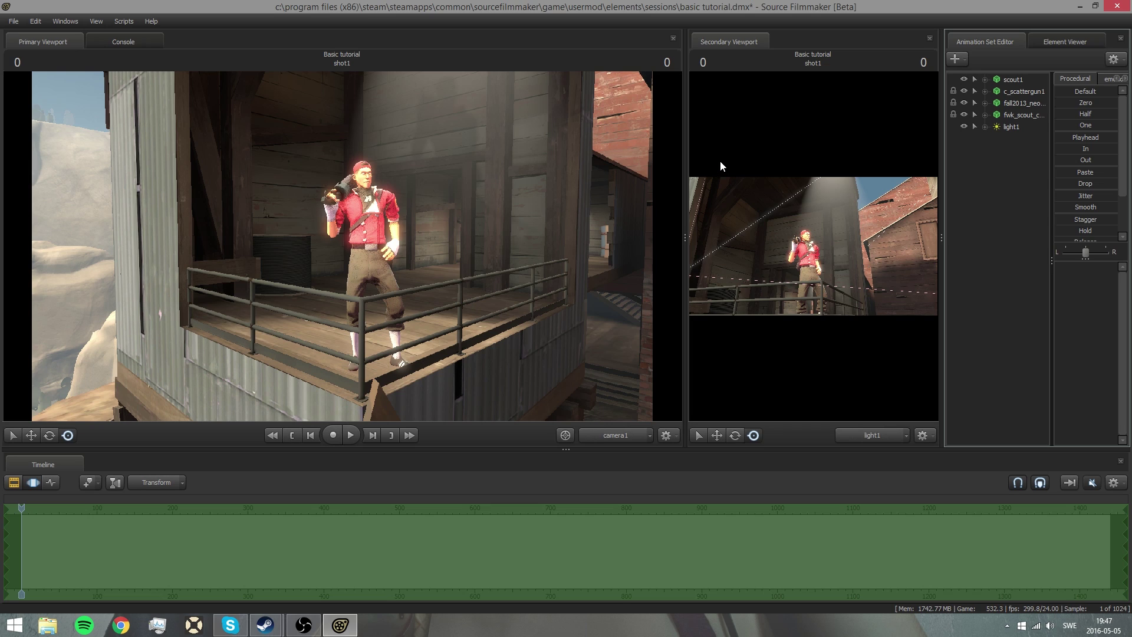
Step: Create an animation set for the existing camera1 element
{"action": "left_click", "coordinate": [1012, 127]}
{"action": "right_click", "coordinate": [971, 143]}
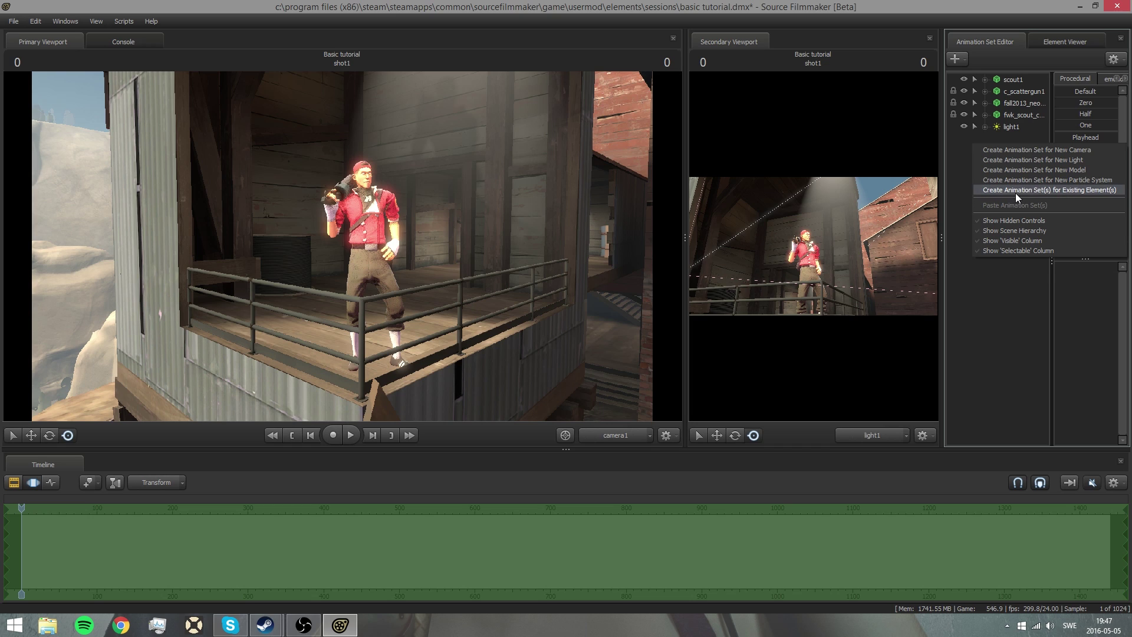
{"action": "left_click", "coordinate": [1087, 192]}
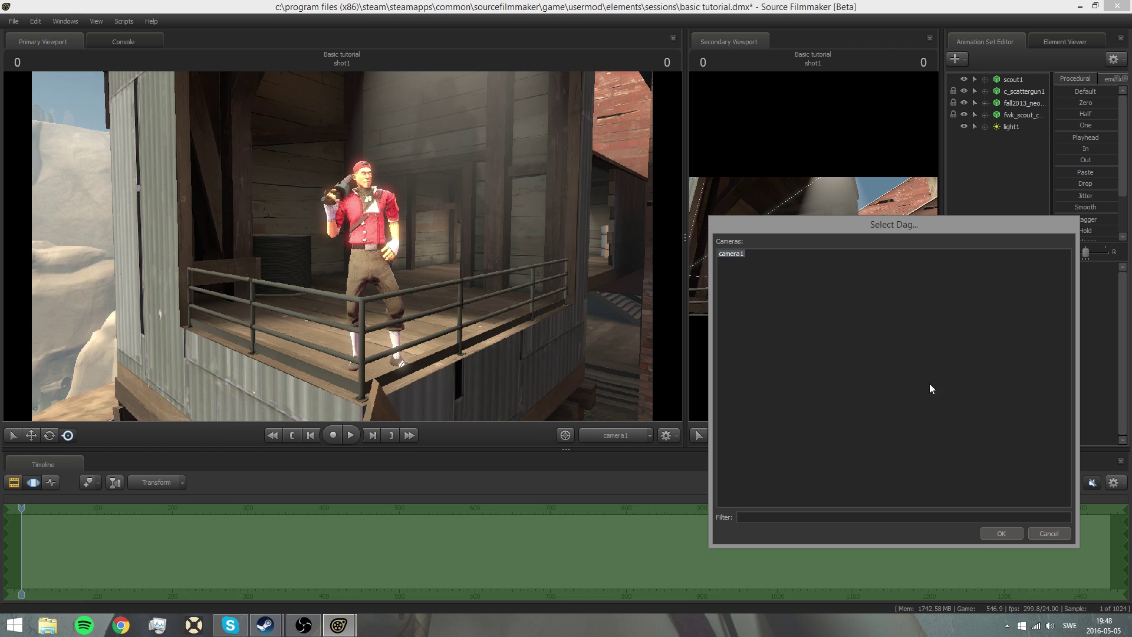
{"action": "left_click", "coordinate": [1005, 532]}
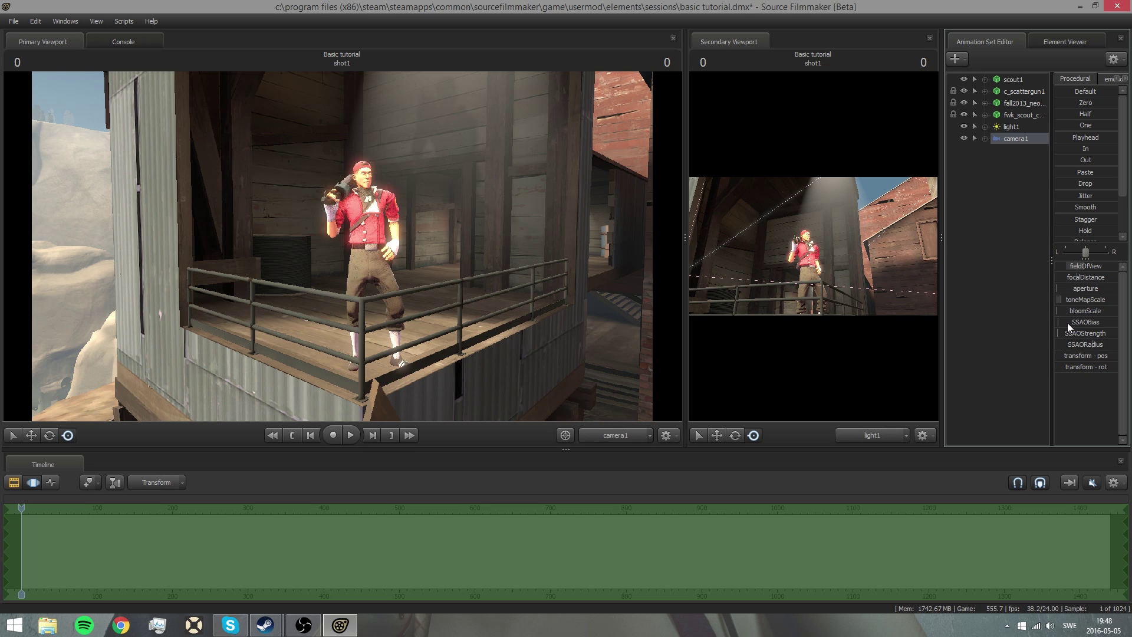
Step: Raise camera1's SSAOBias and SSAOStrength, and preview the refined result in the clip editor before returning to the motion editor
{"action": "mouse_move", "coordinate": [1067, 323]}
{"action": "left_mouse_down"}
{"action": "mouse_move", "coordinate": [1086, 323]}
{"action": "mouse_move", "coordinate": [1091, 347]}
{"action": "left_mouse_up"}
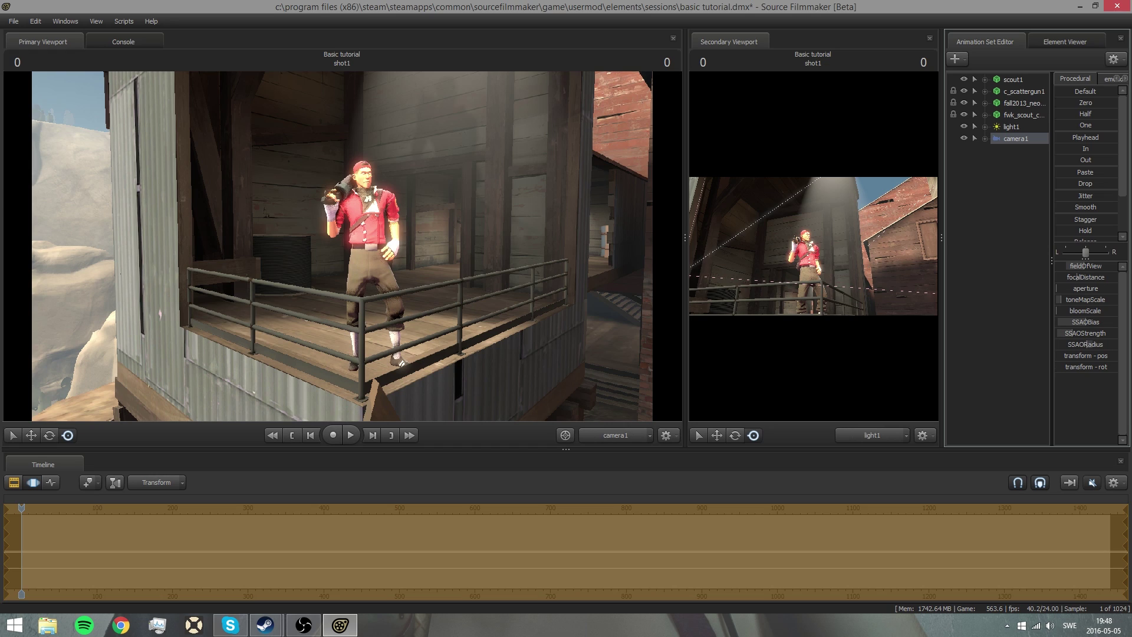
{"action": "left_click", "coordinate": [1017, 323]}
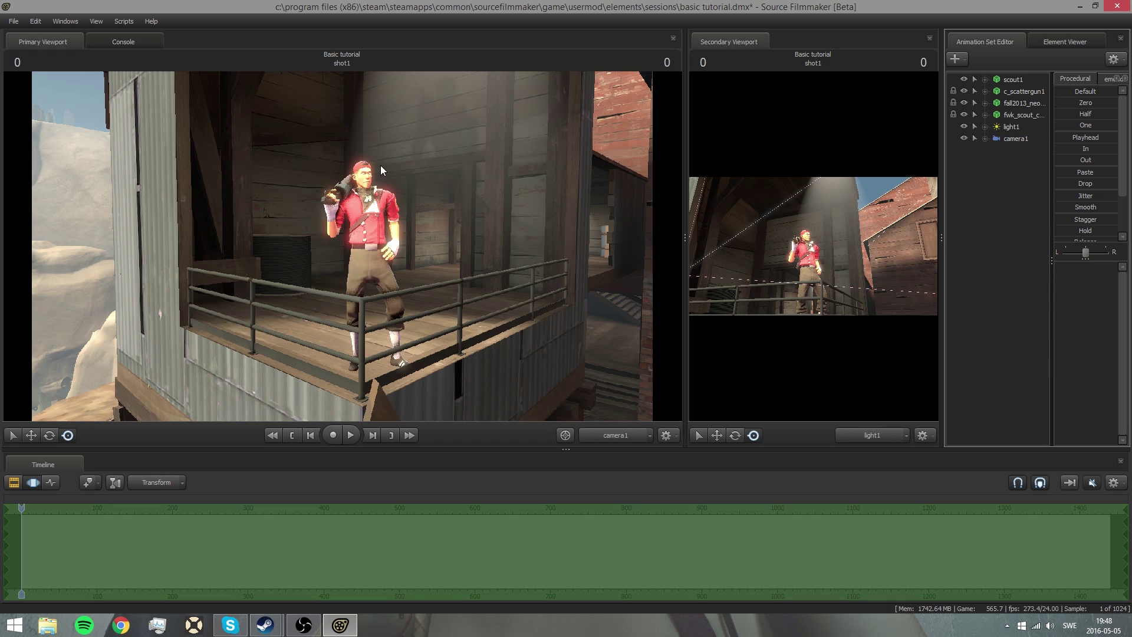
{"action": "left_click", "coordinate": [13, 482]}
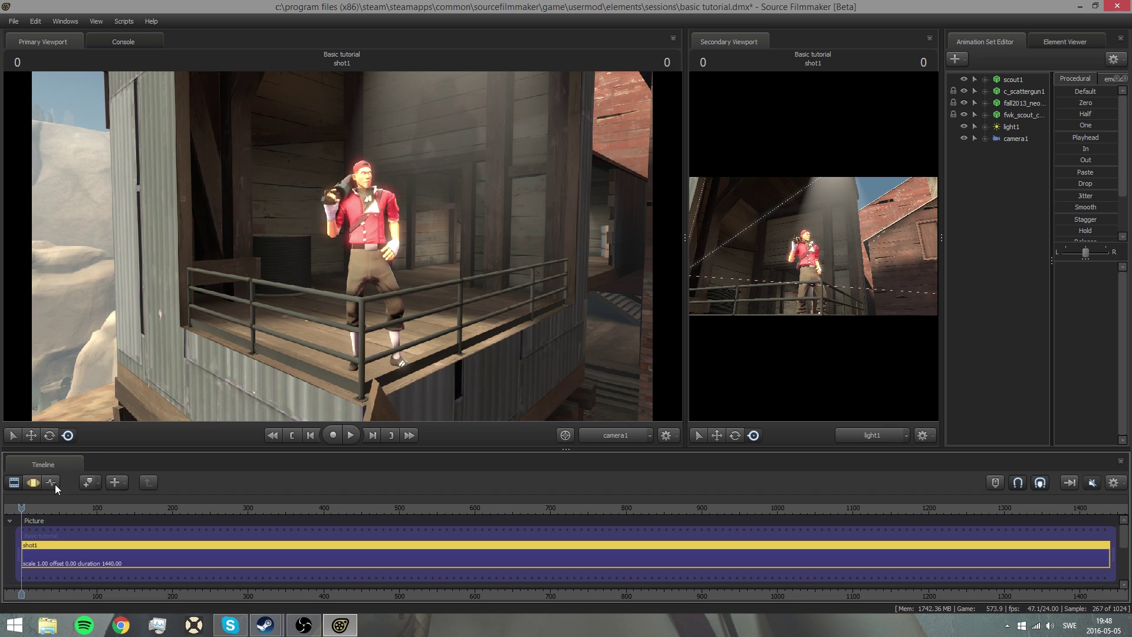
{"action": "left_click", "coordinate": [33, 482]}
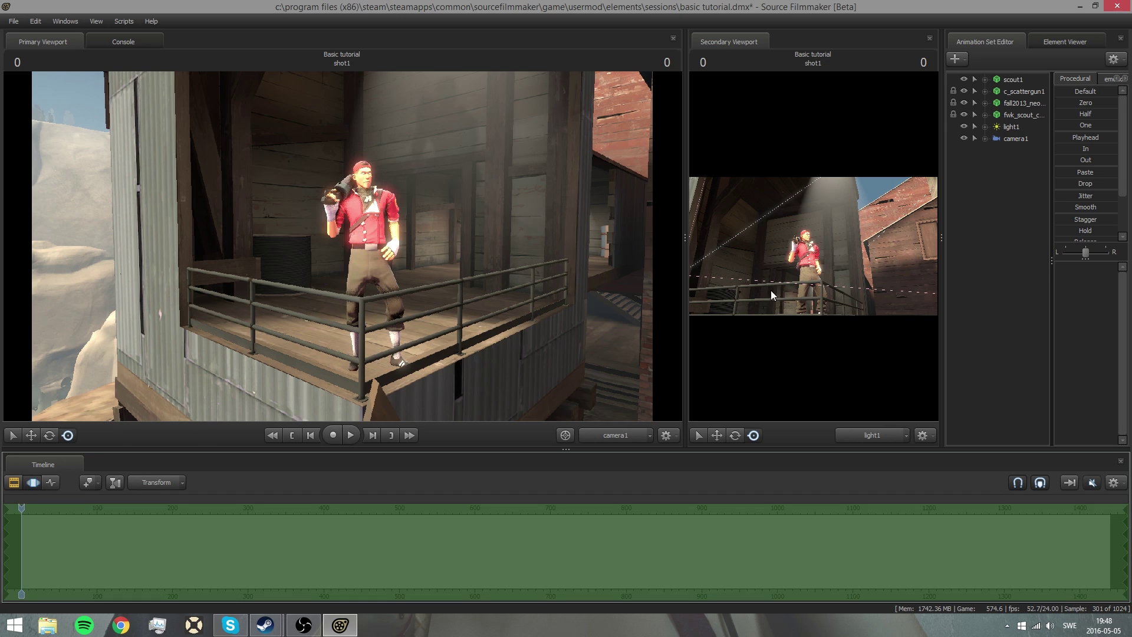
Step: Reposition light1 to shine on the Scout from the side with a narrower field of view, and deselect it
{"action": "left_click", "coordinate": [1019, 127]}
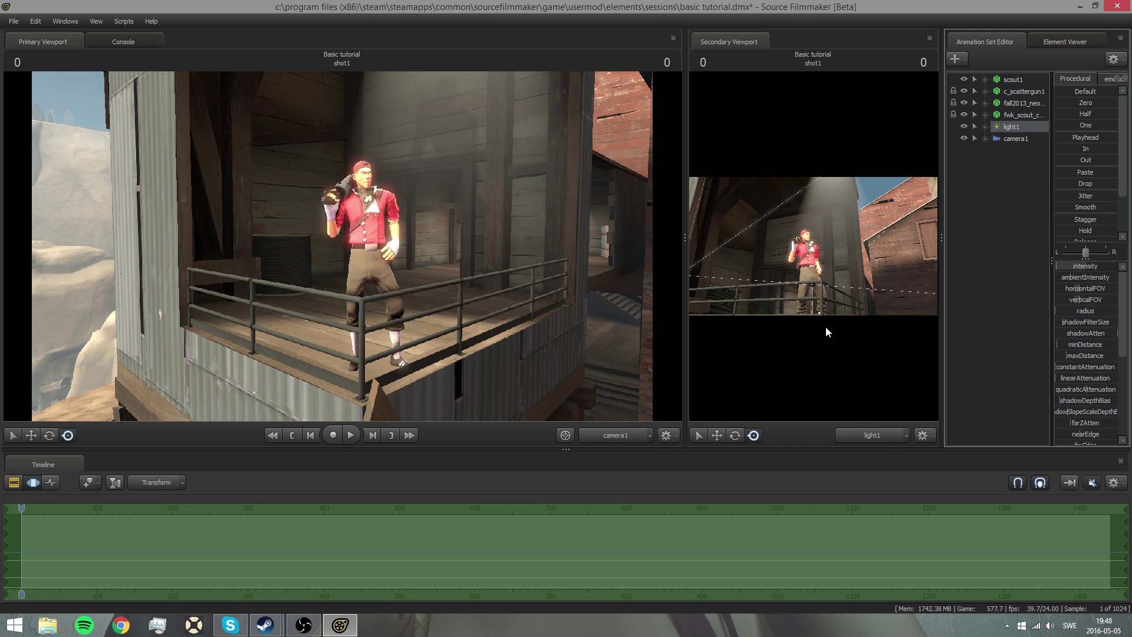
{"action": "left_click_drag", "start_coordinate": [826, 327], "coordinate": [795, 298]}
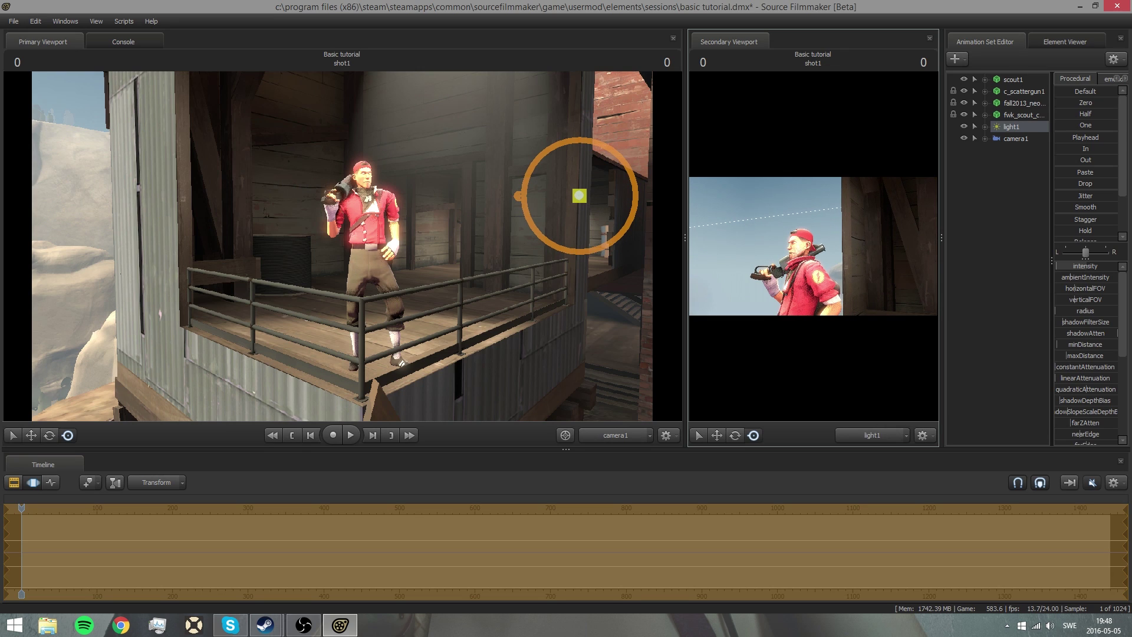
{"action": "left_click_drag", "start_coordinate": [743, 332], "coordinate": [744, 333]}
{"action": "left_click", "coordinate": [994, 201]}
Step: Lower camera1's toneMapScale to darken the shot
{"action": "left_click", "coordinate": [1000, 140]}
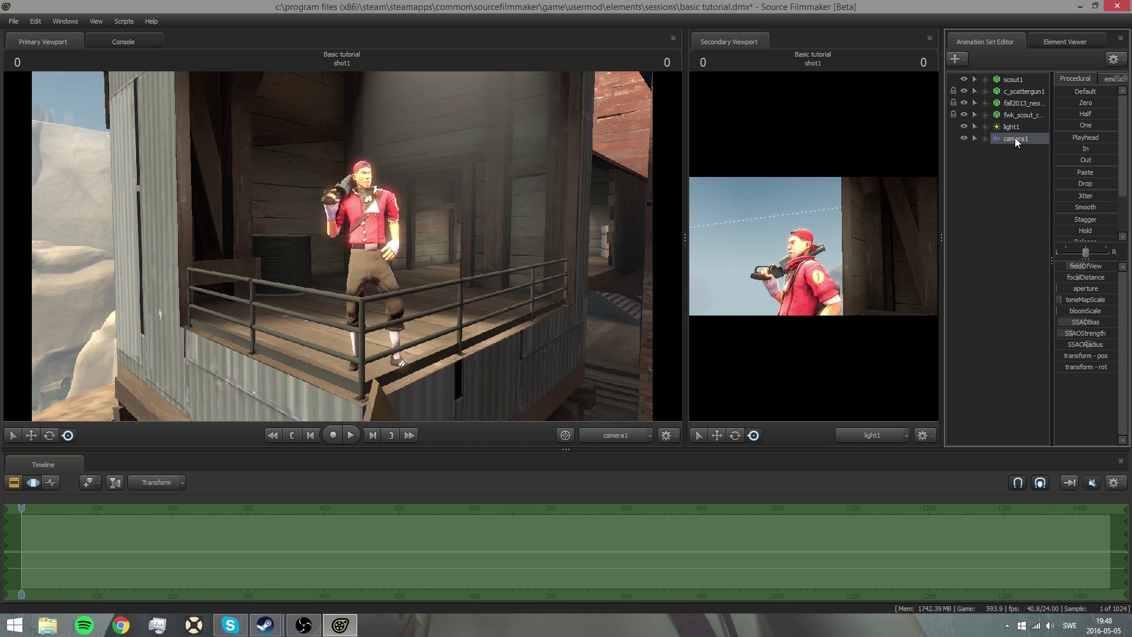
{"action": "left_click_drag", "start_coordinate": [1082, 299], "coordinate": [1080, 299]}
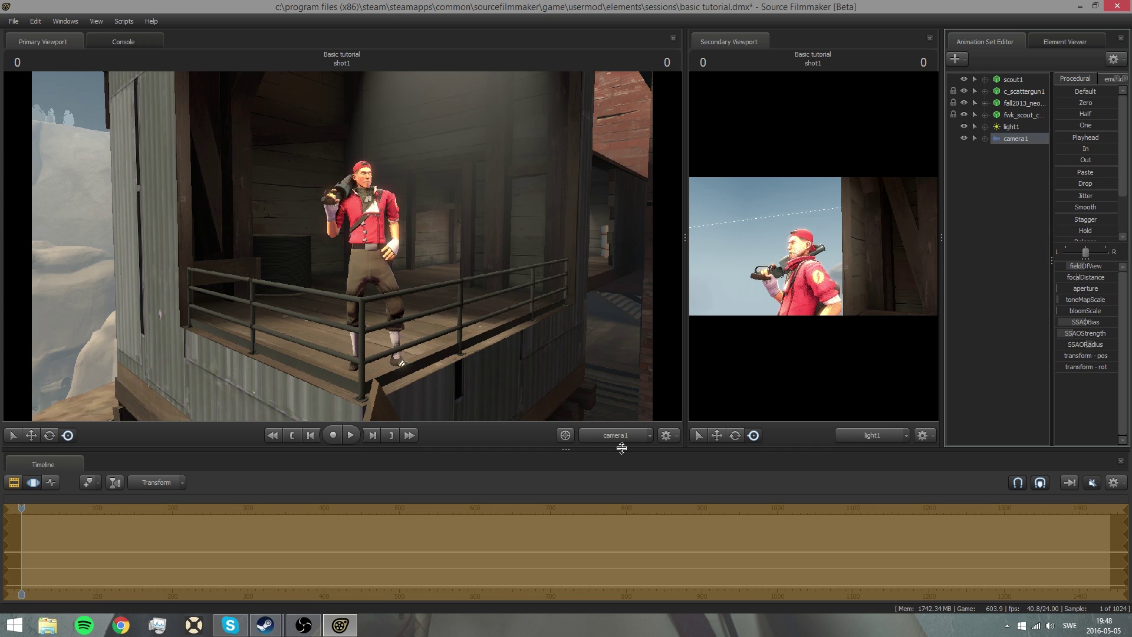
{"action": "left_click", "coordinate": [996, 189]}
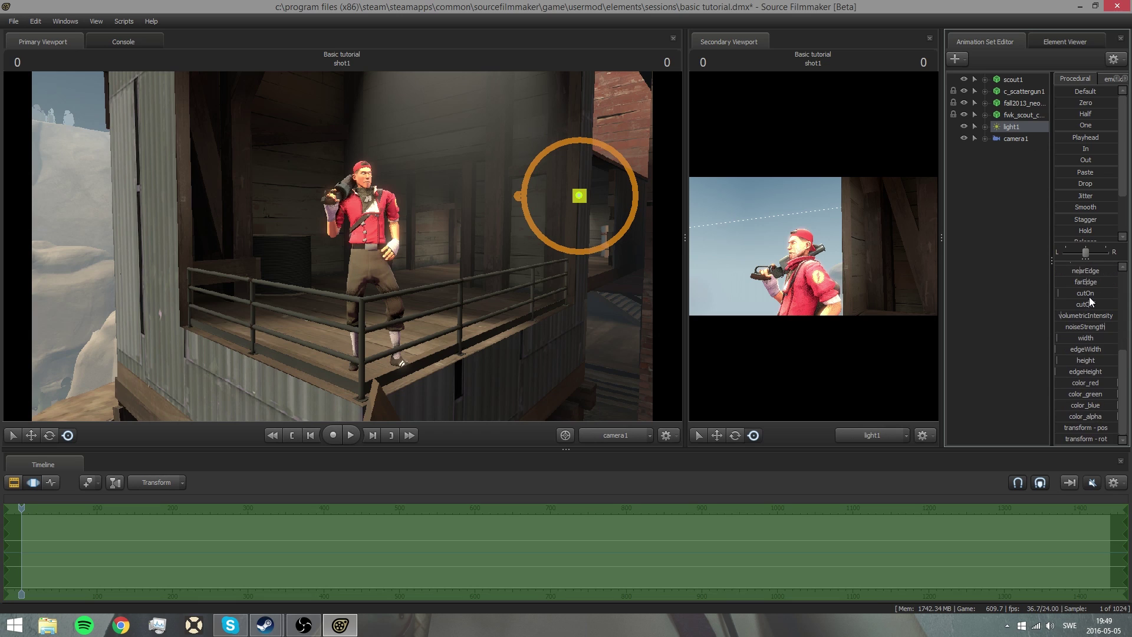
Step: Lower light1's color_blue and color_green to give the light a warmer tint, and deselect it
{"action": "scroll", "coordinate": [1085, 289], "scroll_direction": "down", "scroll_amount": 2}
{"action": "scroll", "coordinate": [1082, 282], "scroll_direction": "up", "scroll_amount": 2}
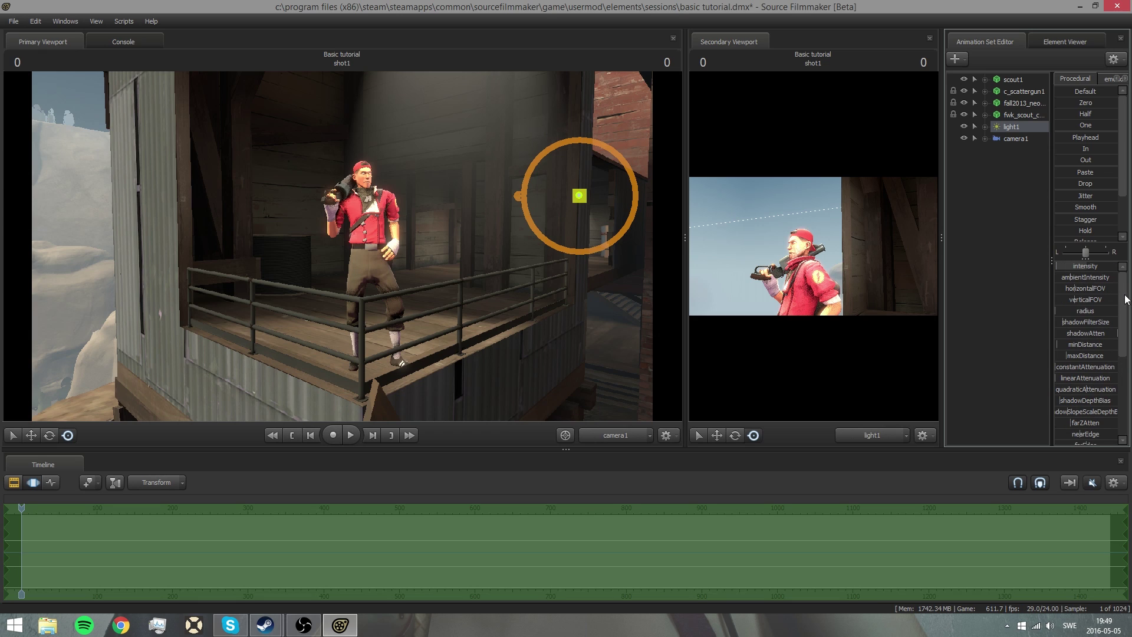
{"action": "left_click_drag", "start_coordinate": [1123, 298], "coordinate": [1122, 394]}
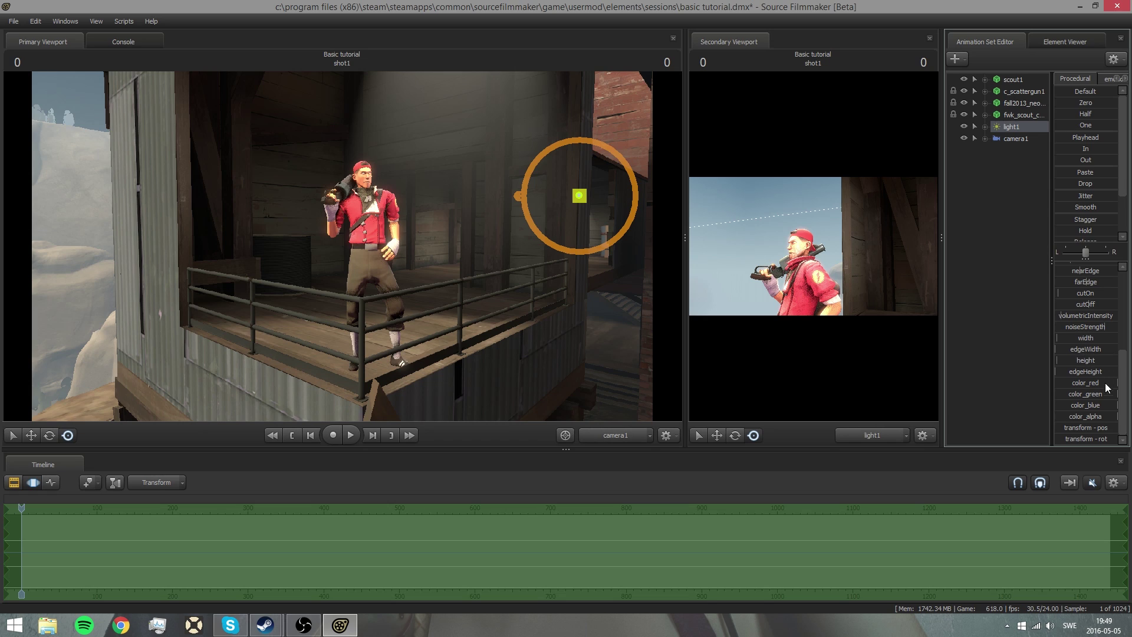
{"action": "left_click", "coordinate": [1101, 408]}
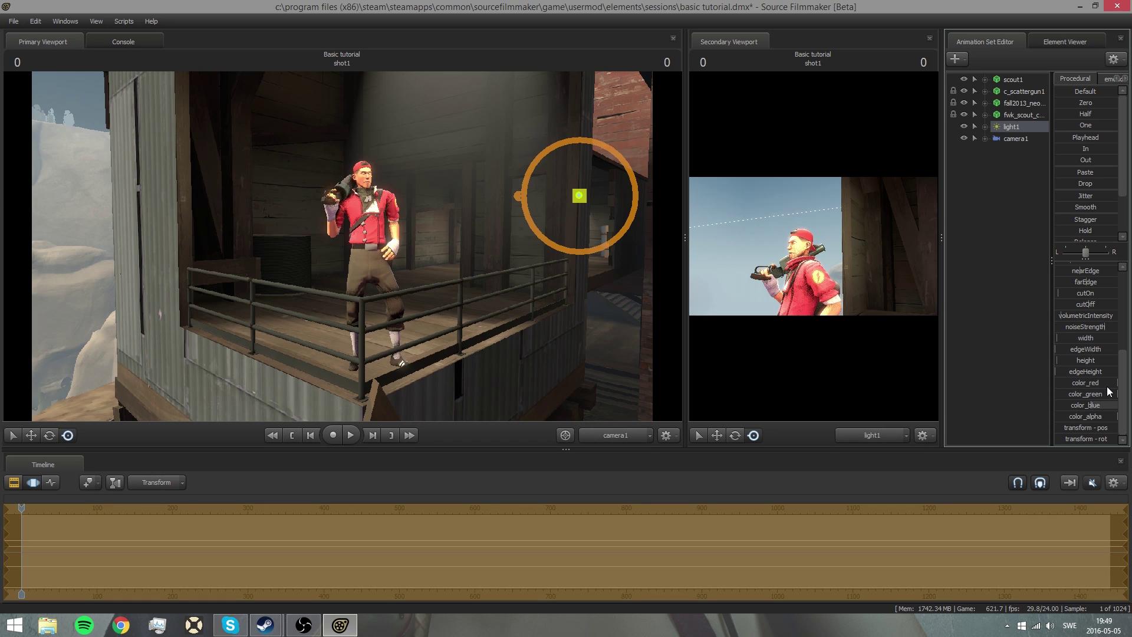
{"action": "left_click_drag", "start_coordinate": [1108, 389], "coordinate": [1071, 389]}
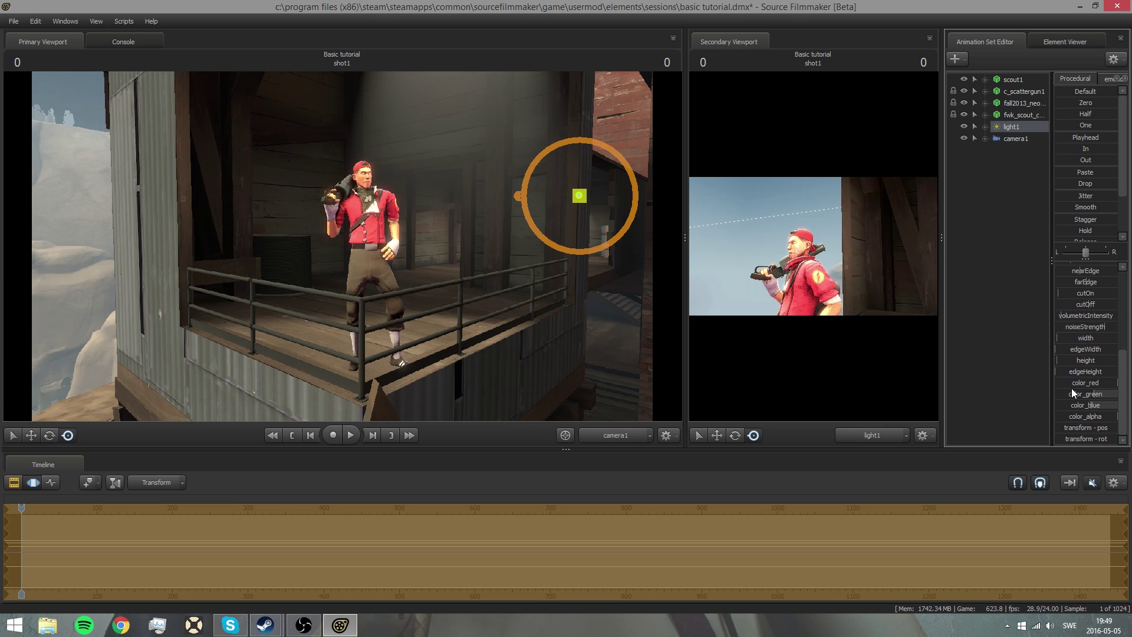
{"action": "left_click", "coordinate": [1000, 307]}
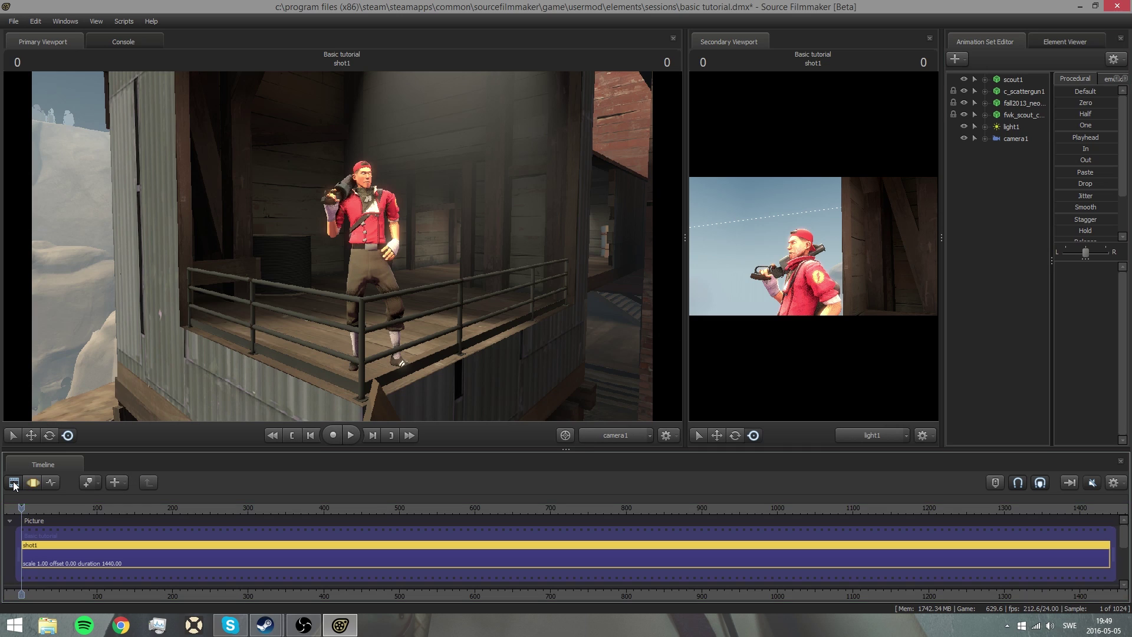
Step: Preview the refined shot in the clip editor and review its render settings
{"action": "key", "text": "F3"}
{"action": "right_click", "coordinate": [374, 256]}
{"action": "left_click", "coordinate": [403, 265]}
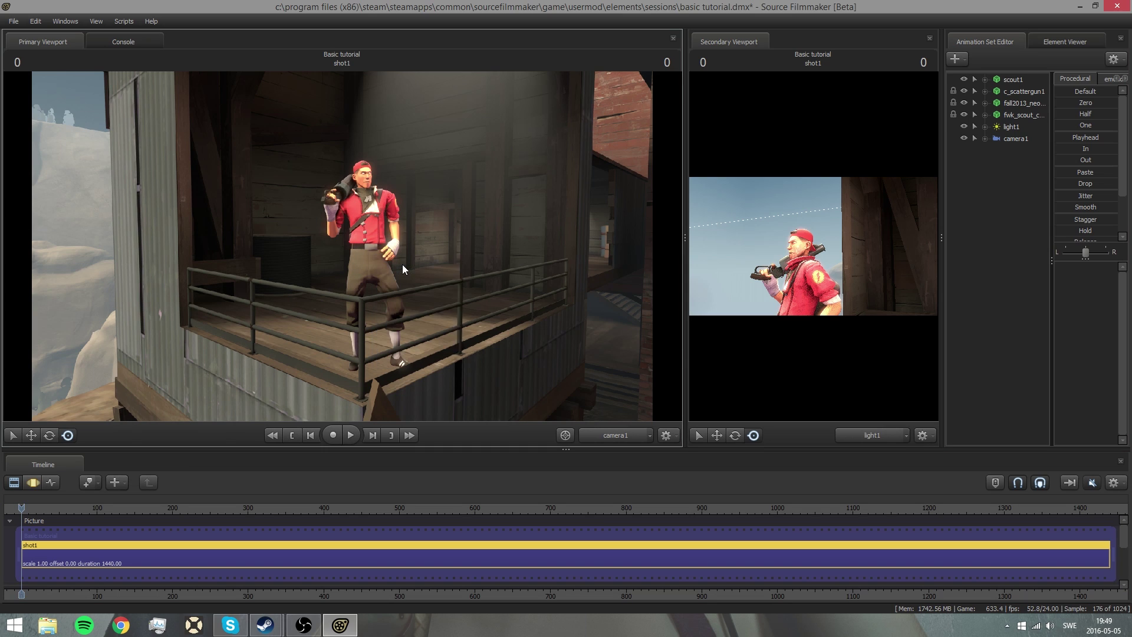
{"action": "left_click", "coordinate": [600, 370]}
Step: Start a poster export of shot1, saving the changes to the session first
{"action": "left_click", "coordinate": [13, 20]}
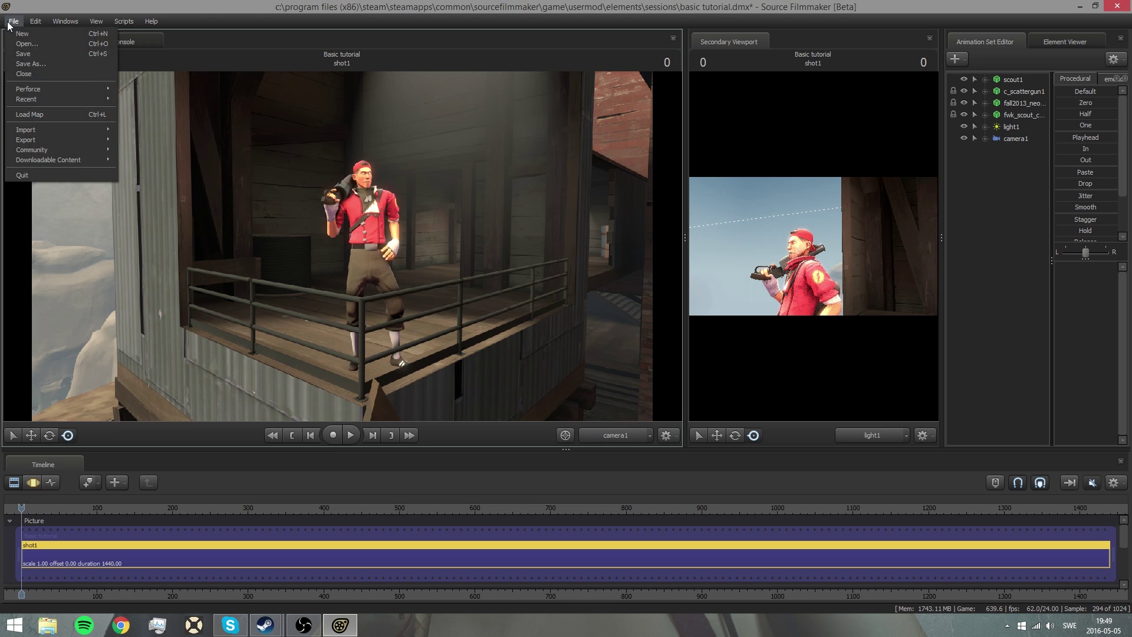
{"action": "mouse_move", "coordinate": [79, 140]}
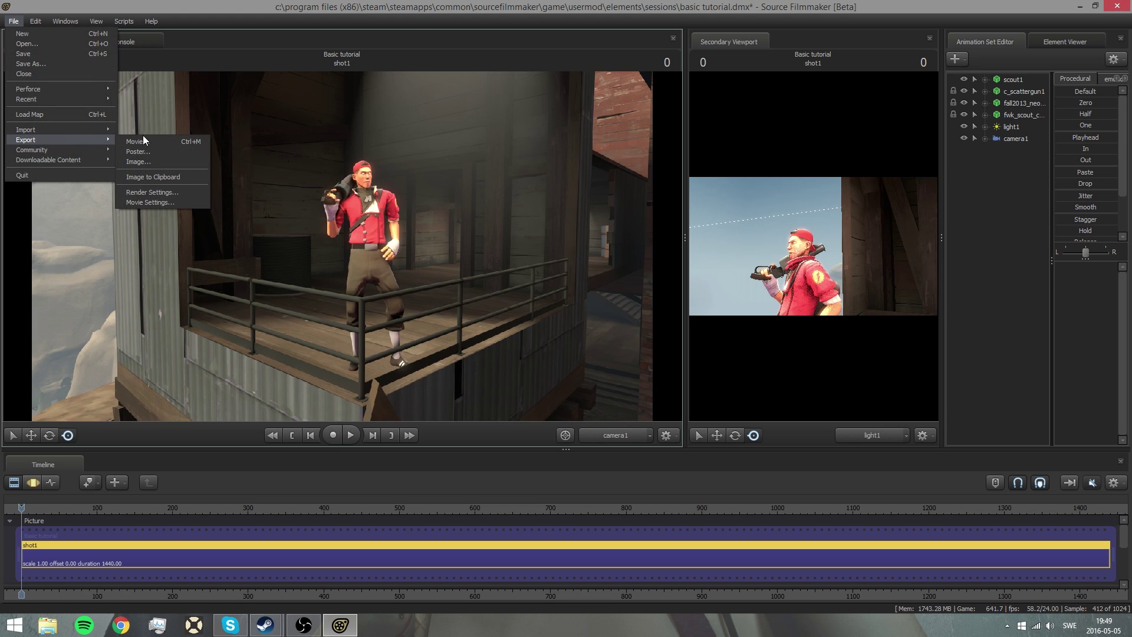
{"action": "left_click", "coordinate": [153, 149]}
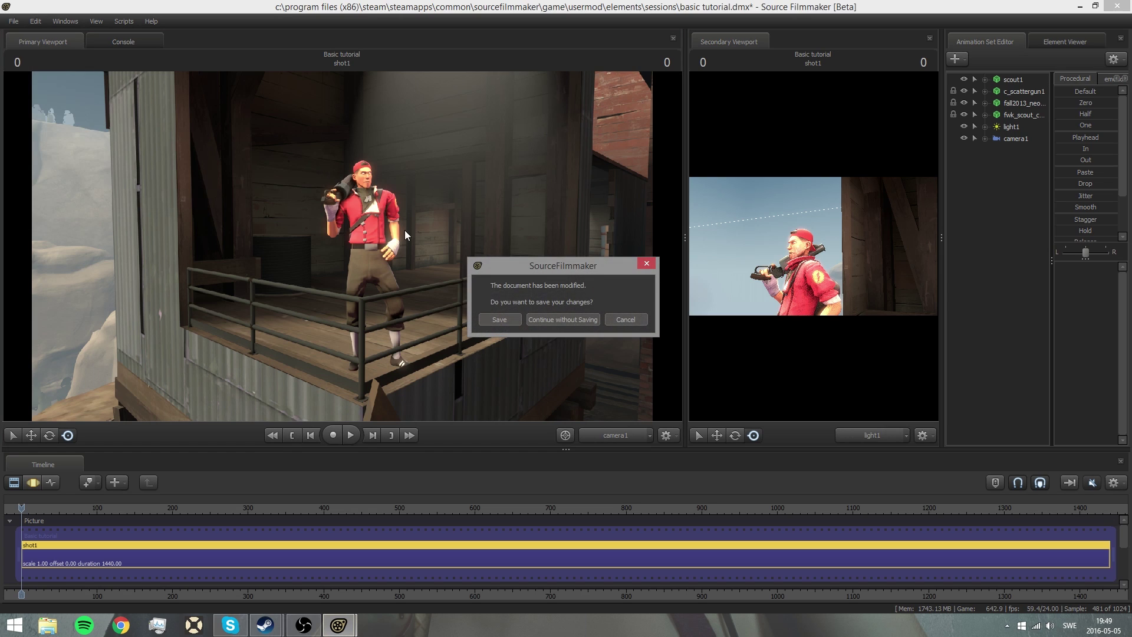
{"action": "left_click", "coordinate": [489, 320]}
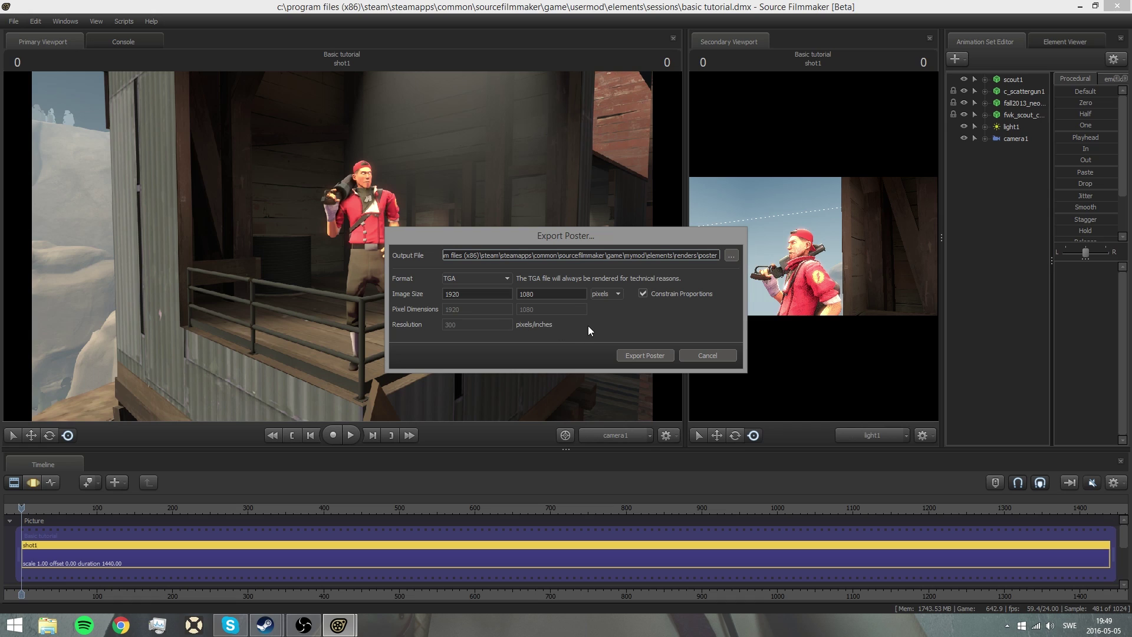
Step: Review the available file formats for the poster export, keeping TGA selected
{"action": "left_click", "coordinate": [461, 277]}
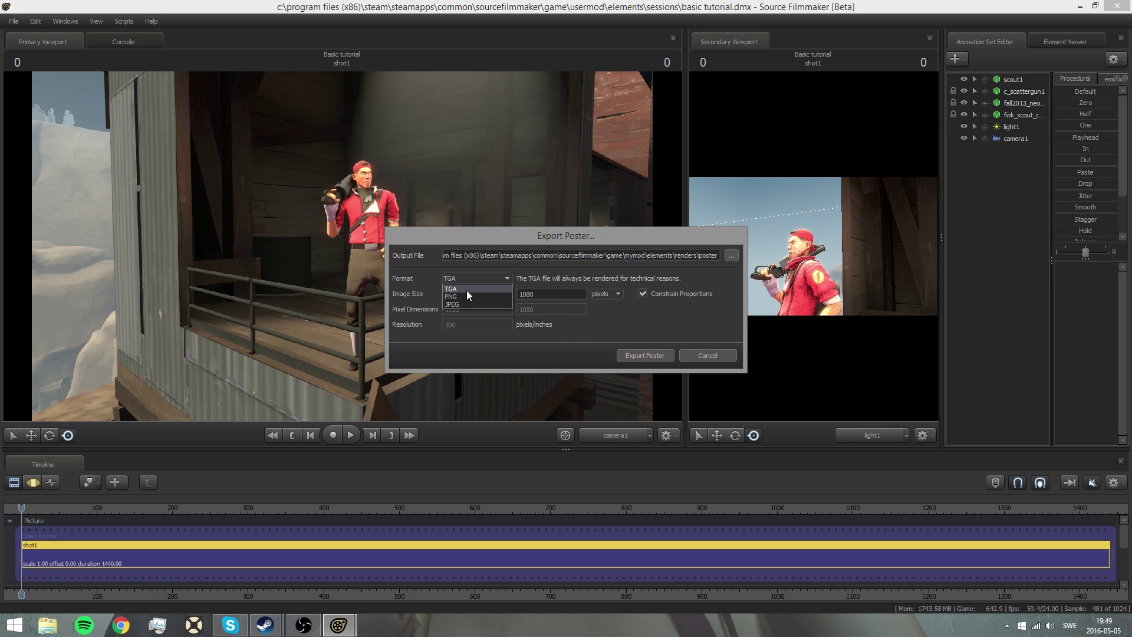
{"action": "left_click", "coordinate": [466, 289]}
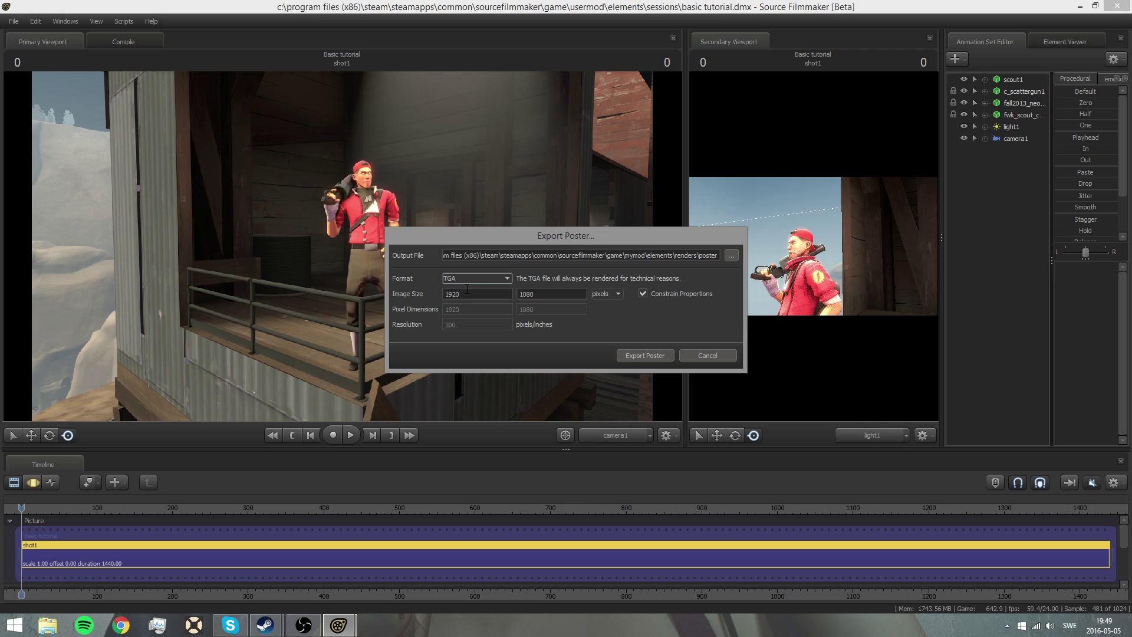
{"action": "left_click", "coordinate": [482, 278]}
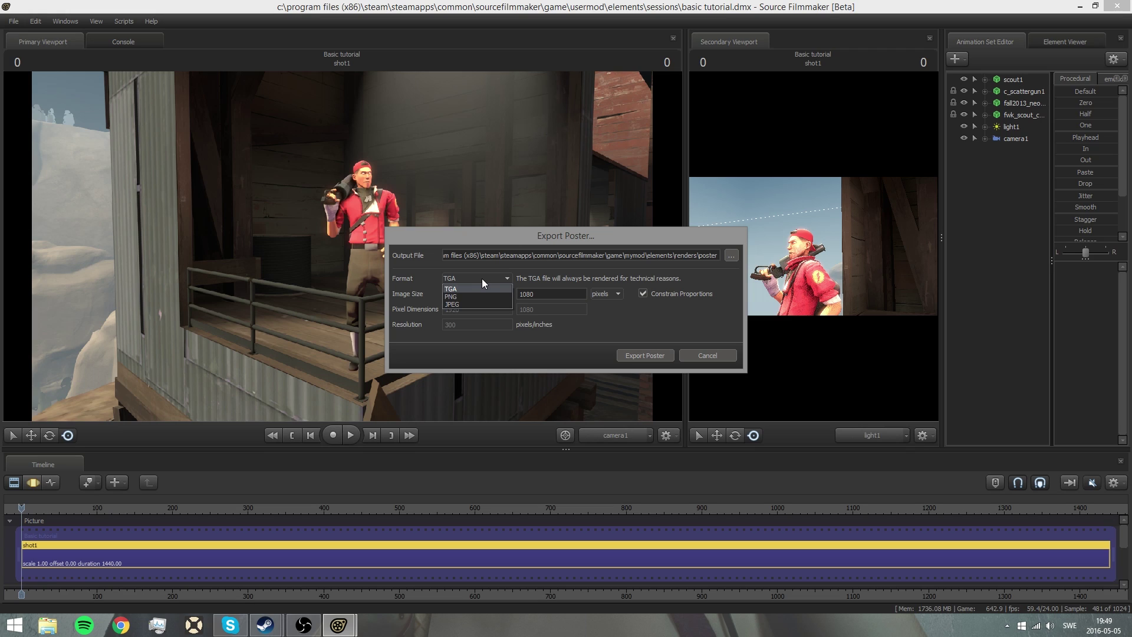
{"action": "left_click", "coordinate": [505, 274]}
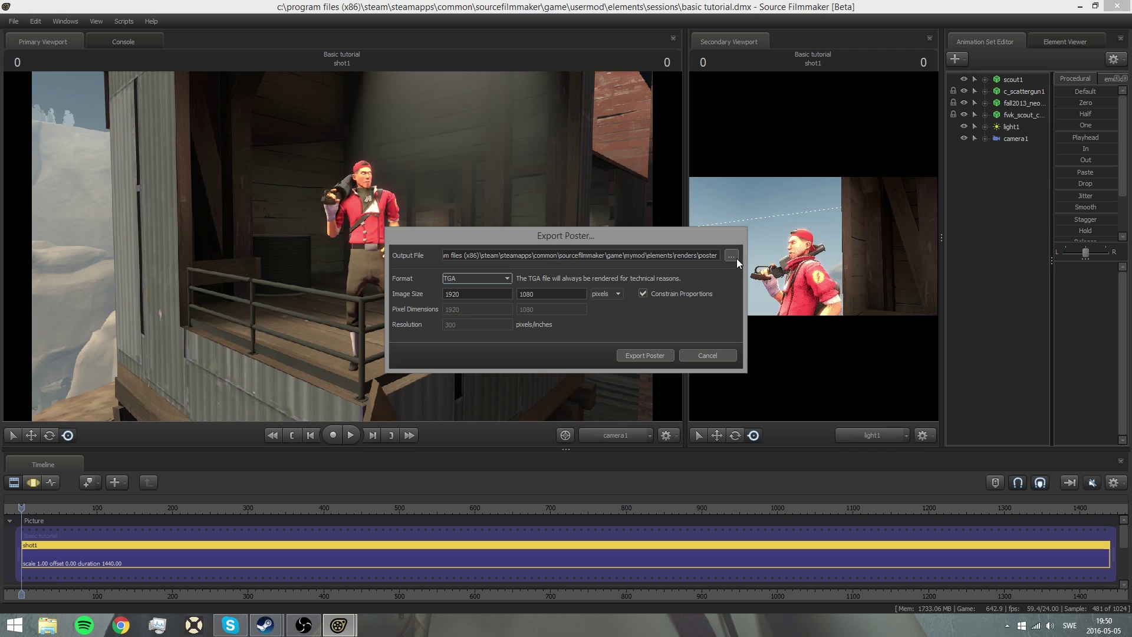
{"action": "left_click", "coordinate": [480, 280]}
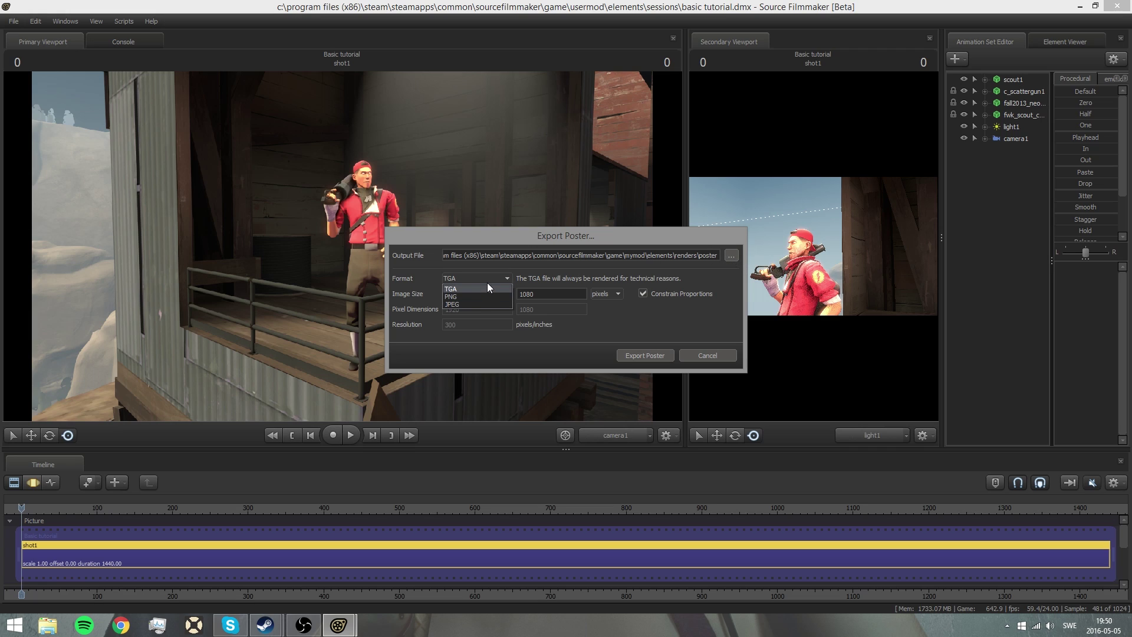
{"action": "left_click", "coordinate": [483, 274]}
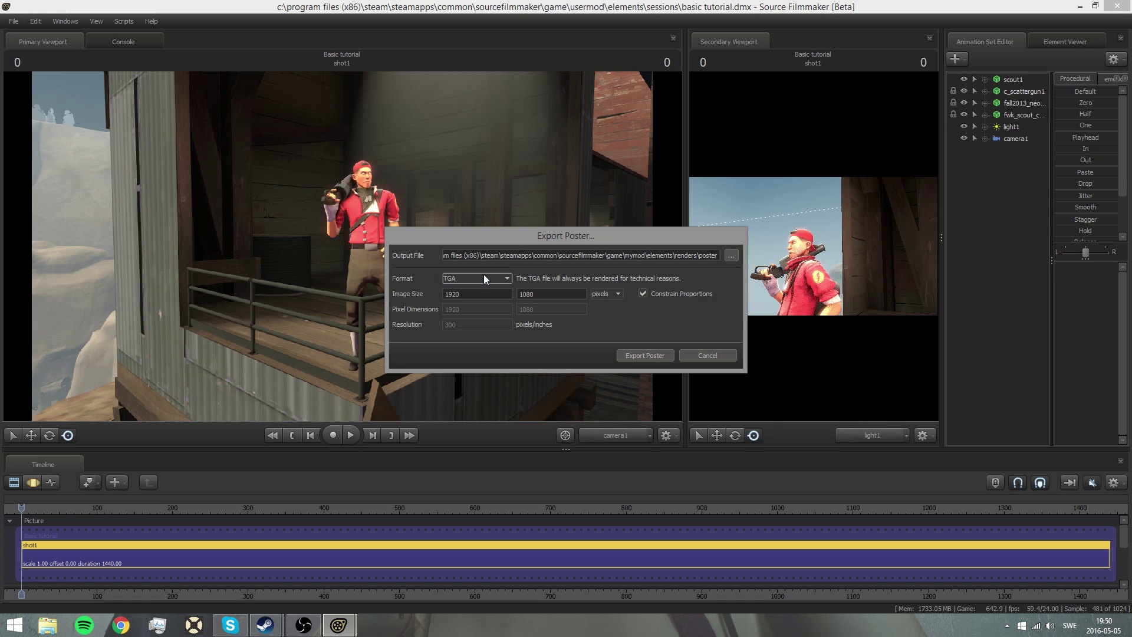
{"action": "left_click", "coordinate": [484, 274]}
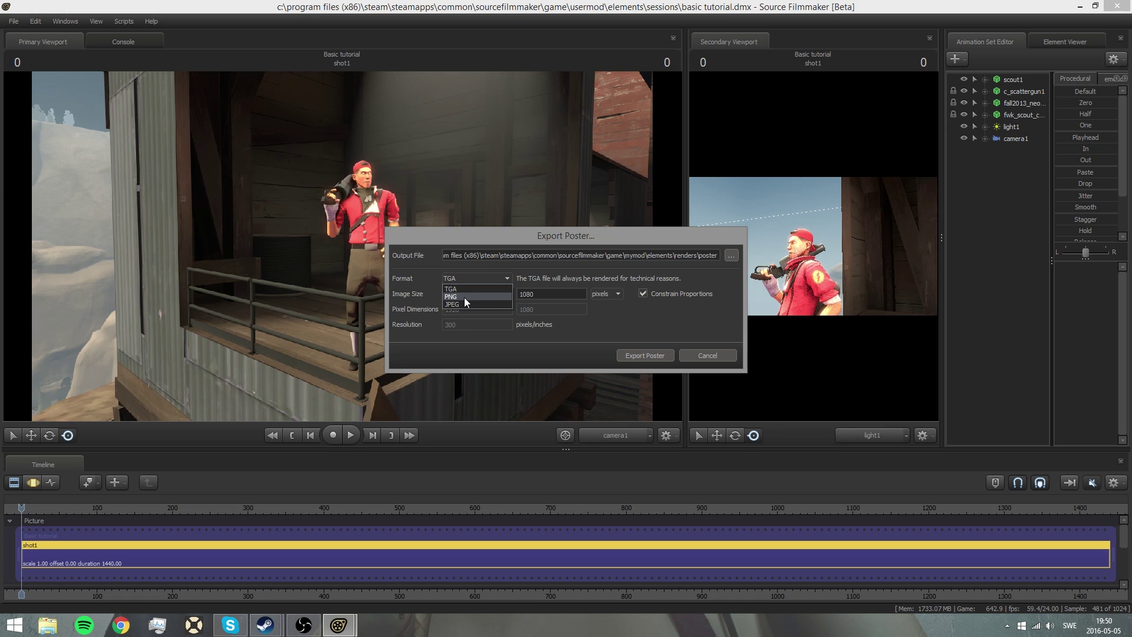
{"action": "left_click", "coordinate": [466, 278]}
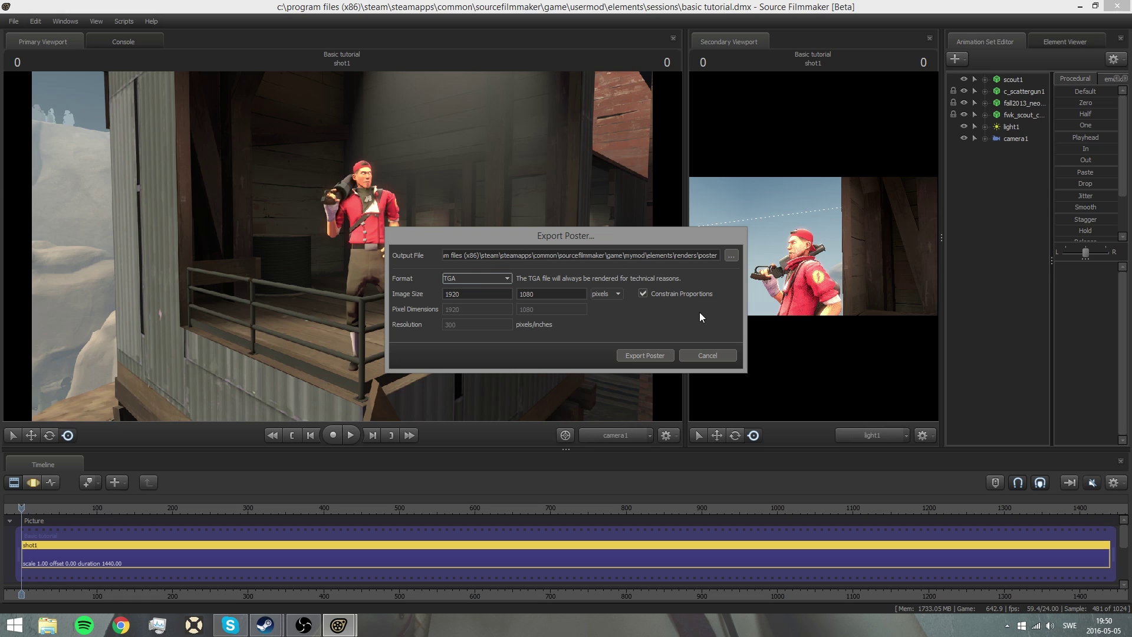
Step: Switch to Chrome, search Google for "4k resolution" and open the Wikipedia article on 4K resolution
{"action": "double_click", "coordinate": [484, 290]}
{"action": "double_click", "coordinate": [530, 296]}
{"action": "key", "text": "ctrl+a"}
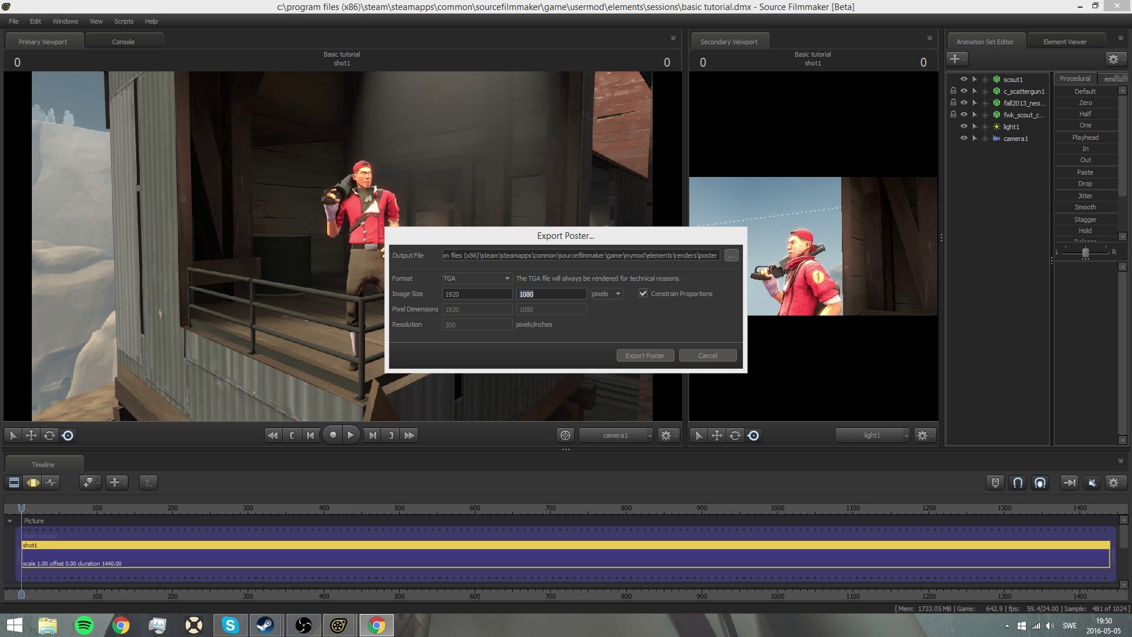
{"action": "type", "text": "4k s"}
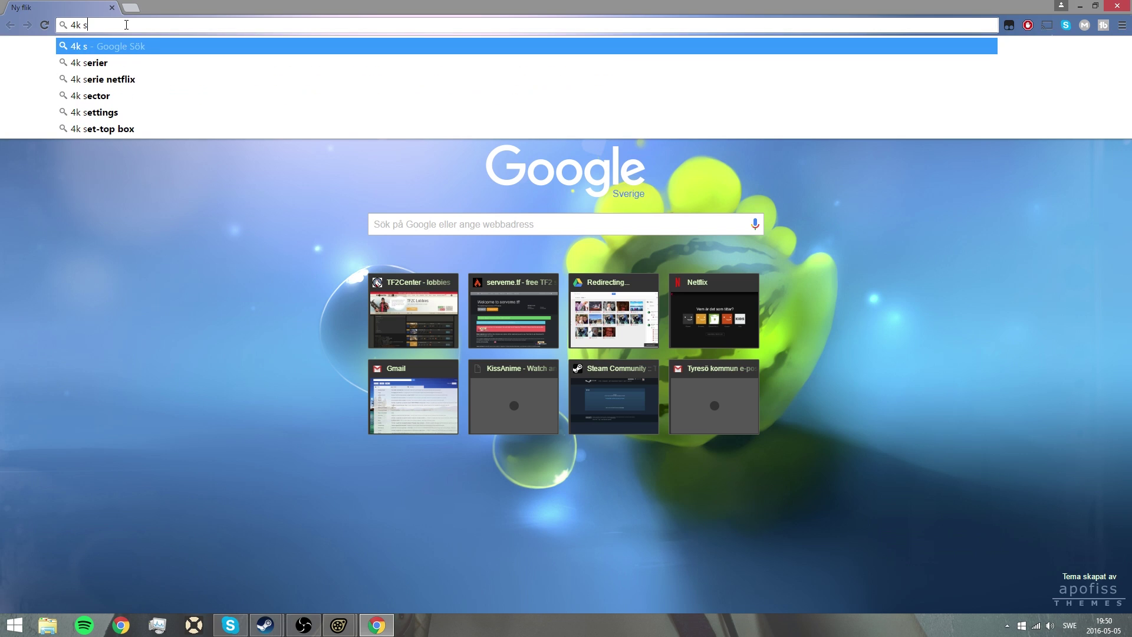
{"action": "key", "text": "BackSpace"}
{"action": "type", "text": "re"}
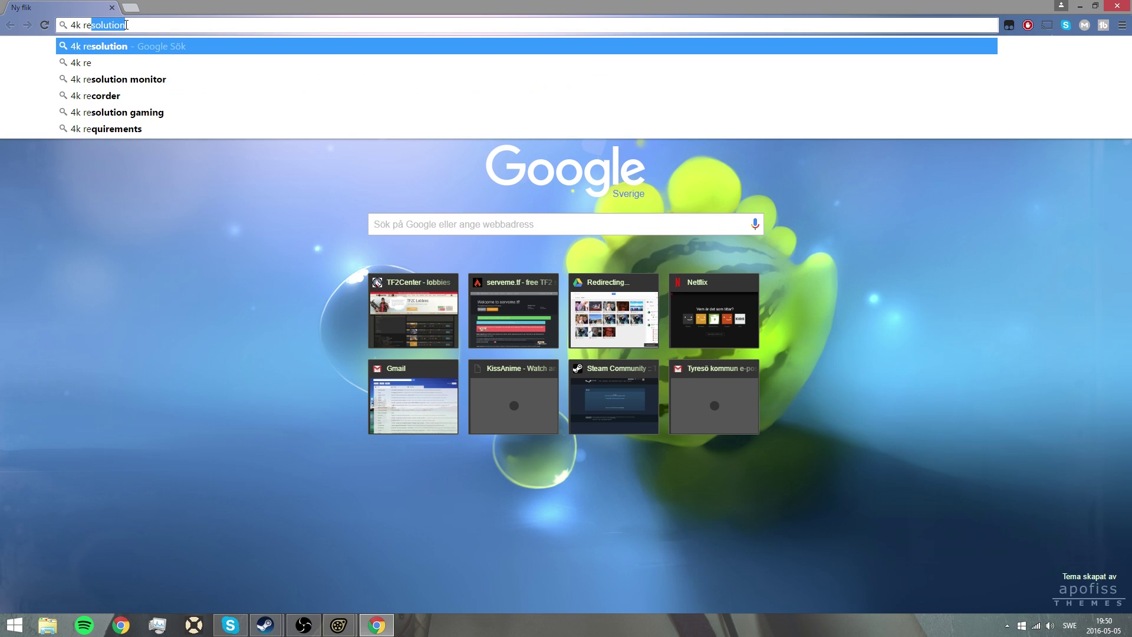
{"action": "key", "text": "Down"}
{"action": "key", "text": "Down"}
{"action": "key", "text": "Down"}
{"action": "key", "text": "Up"}
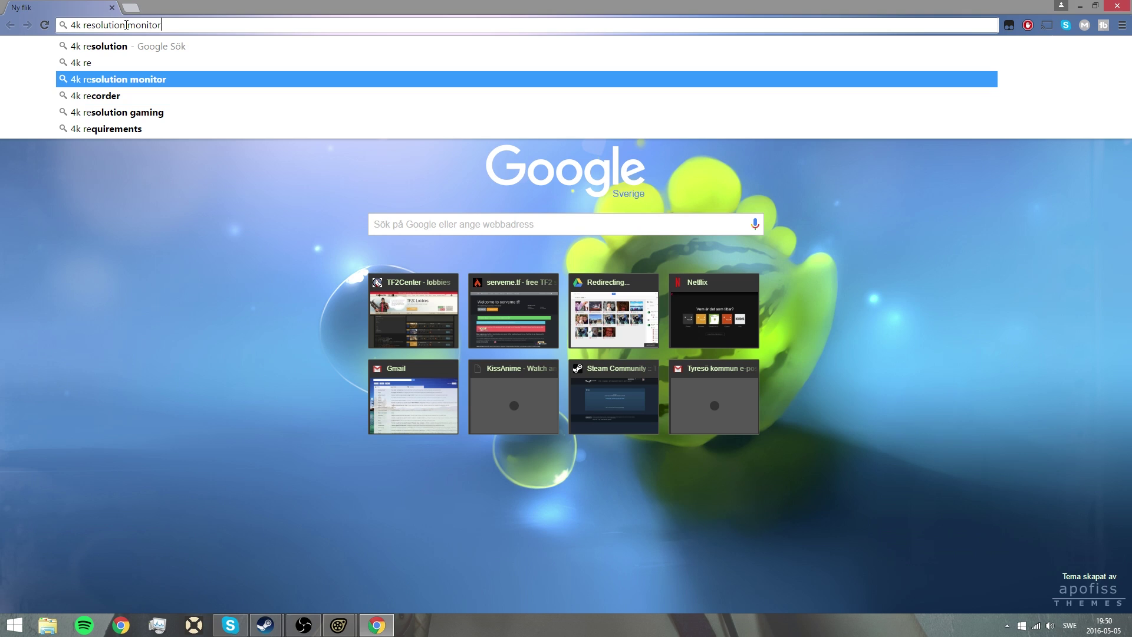
{"action": "key", "text": "BackSpace"}
{"action": "key", "text": "BackSpace"}
{"action": "key", "text": "BackSpace"}
{"action": "key", "text": "BackSpace"}
{"action": "key", "text": "BackSpace"}
{"action": "key", "text": "BackSpace"}
{"action": "key", "text": "BackSpace"}
{"action": "key", "text": "Escape"}
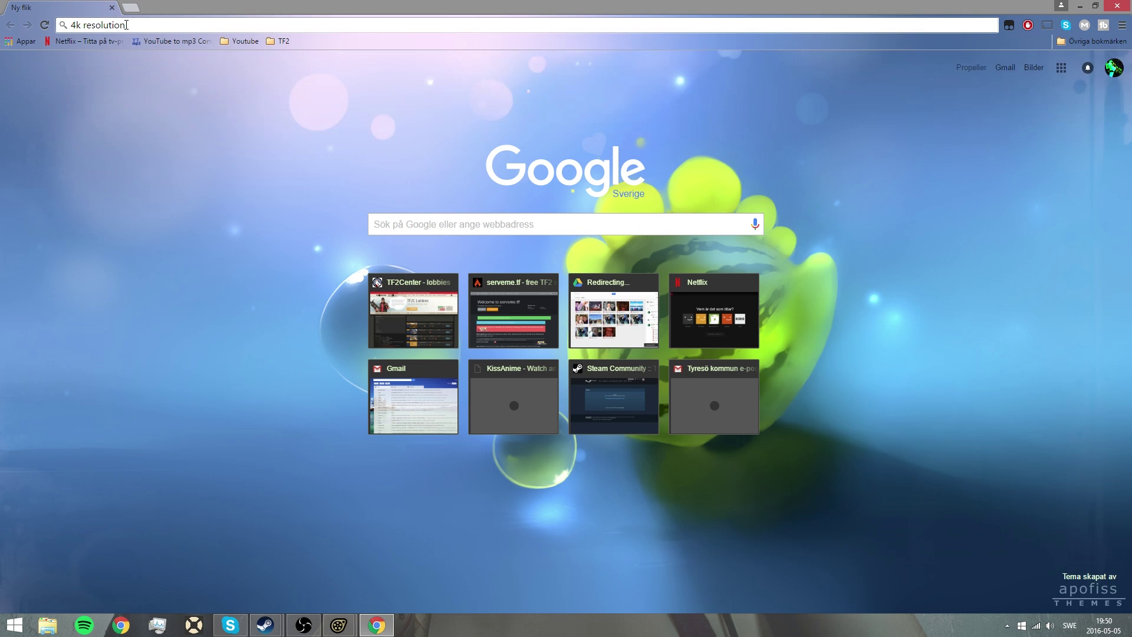
{"action": "key", "text": "Return"}
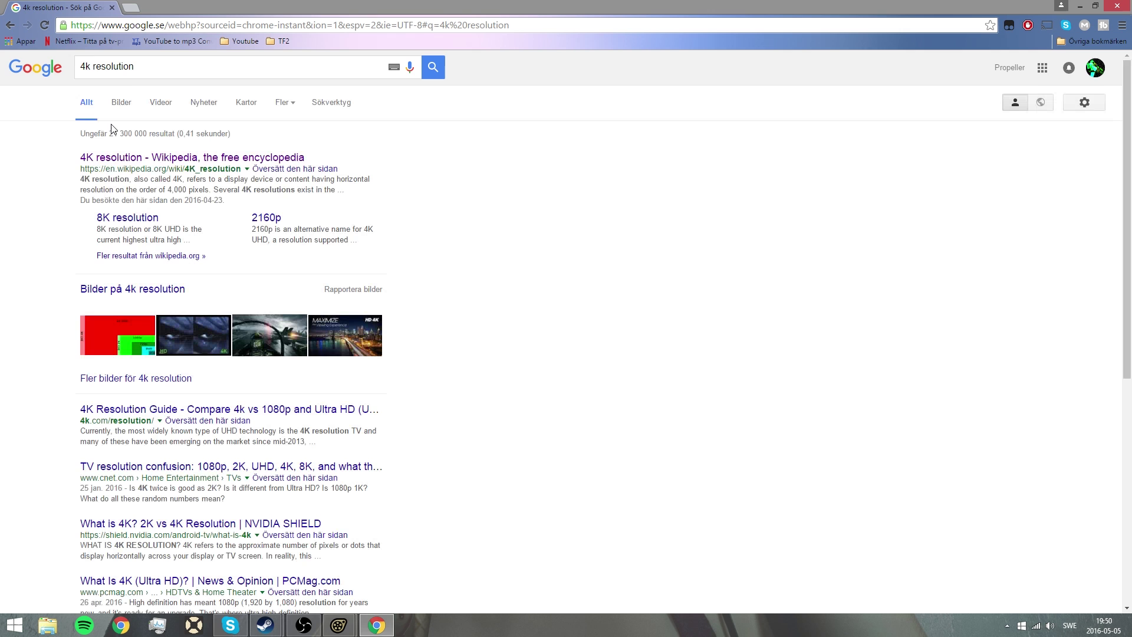
{"action": "left_click", "coordinate": [95, 161]}
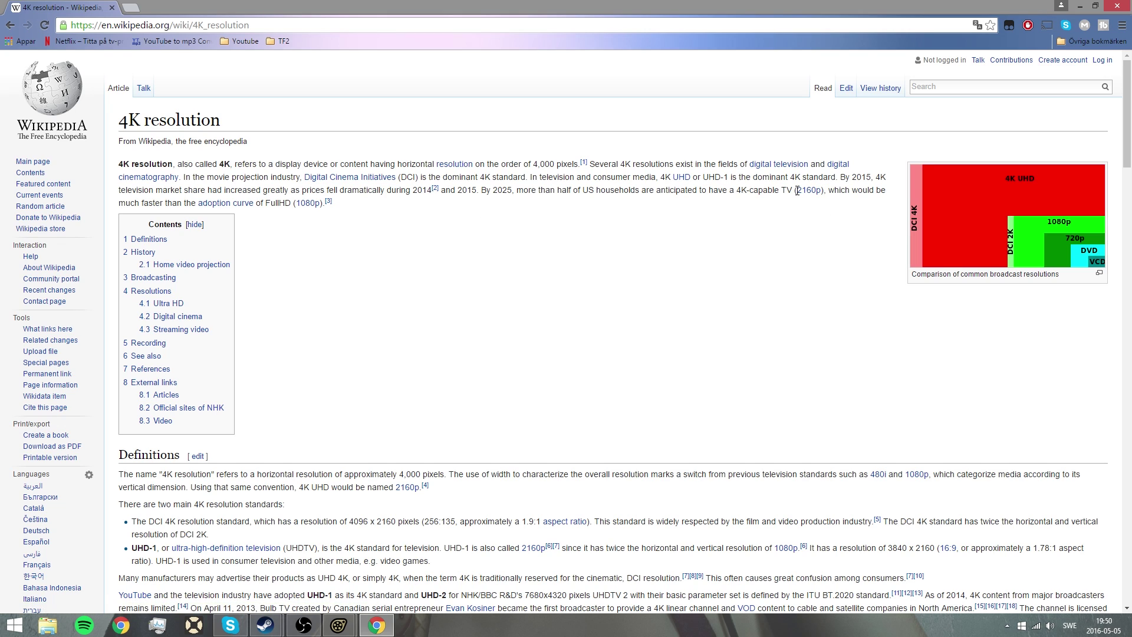
Step: Copy 2160 from the article and set it as the poster's image height in Source Filmmaker, with proportions constrained
{"action": "left_click_drag", "start_coordinate": [797, 189], "coordinate": [817, 195]}
{"action": "key", "text": "ctrl+c"}
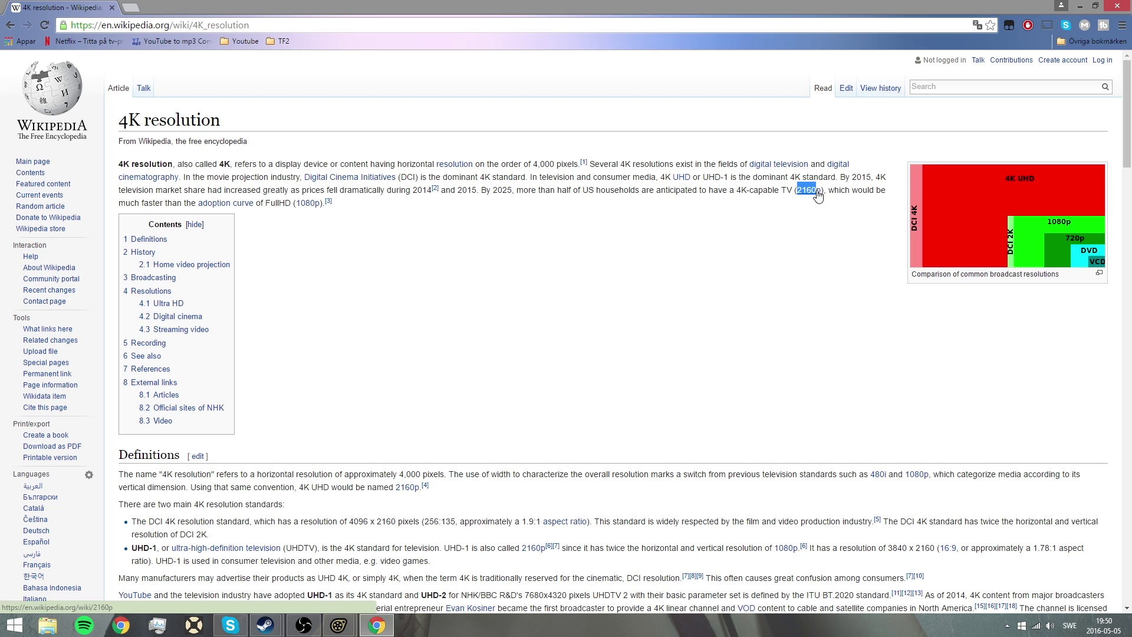
{"action": "left_click", "coordinate": [339, 629]}
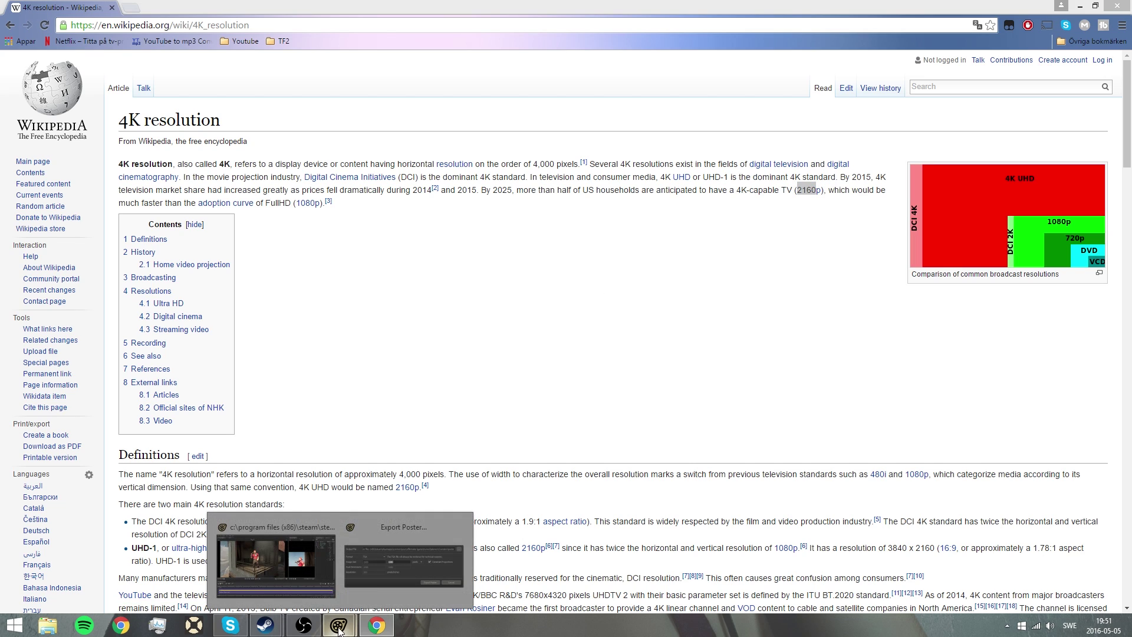
{"action": "left_click", "coordinate": [404, 563]}
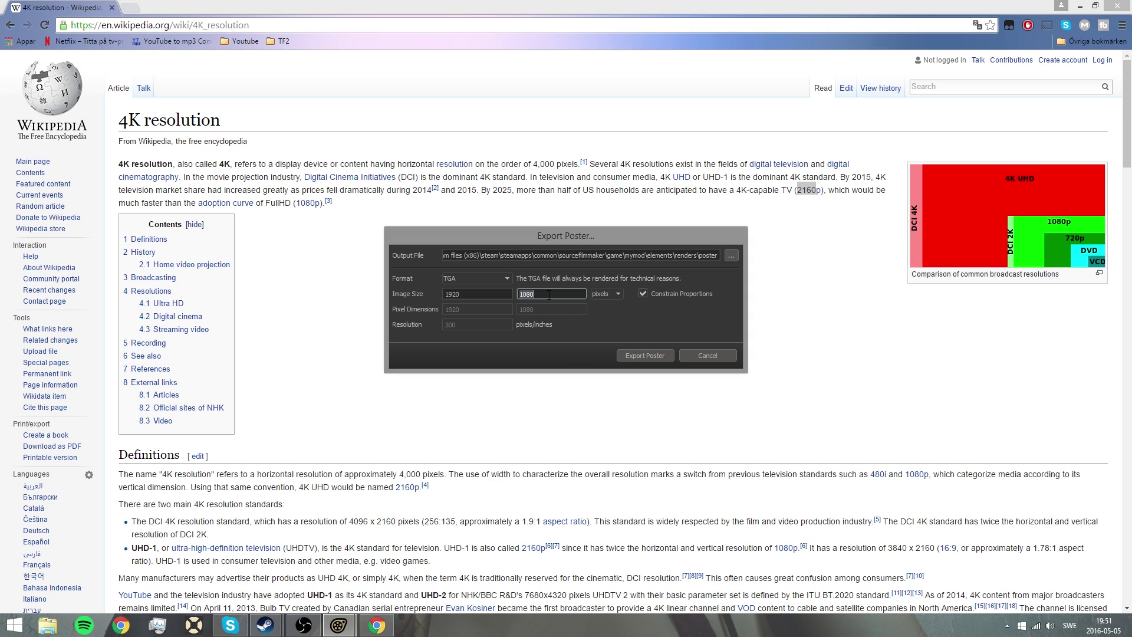
{"action": "key", "text": "ctrl+v"}
{"action": "left_click", "coordinate": [339, 628]}
{"action": "left_click", "coordinate": [314, 568]}
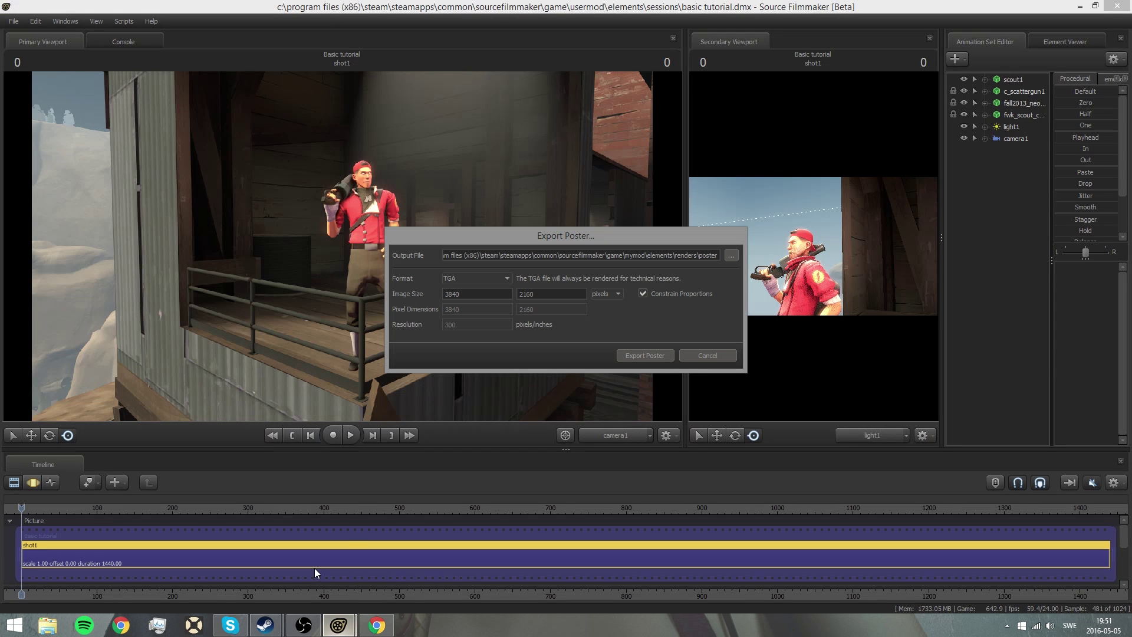
Step: Try PNG as the poster format, then set it back to TGA
{"action": "left_click", "coordinate": [455, 278]}
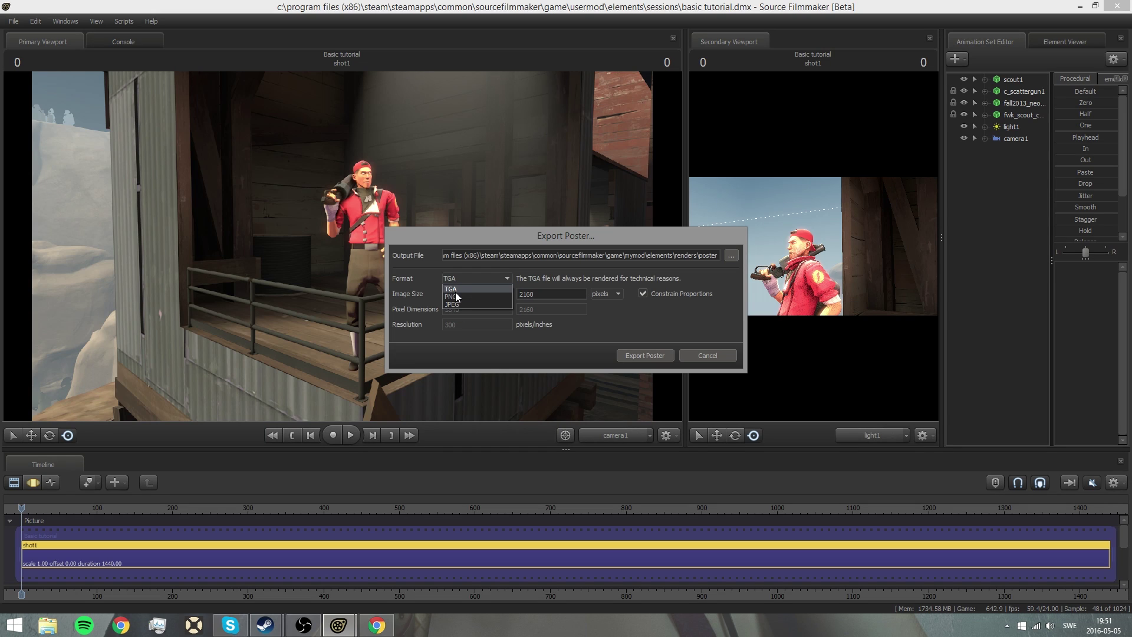
{"action": "left_click", "coordinate": [456, 295]}
{"action": "left_click", "coordinate": [459, 283]}
{"action": "left_click", "coordinate": [458, 289]}
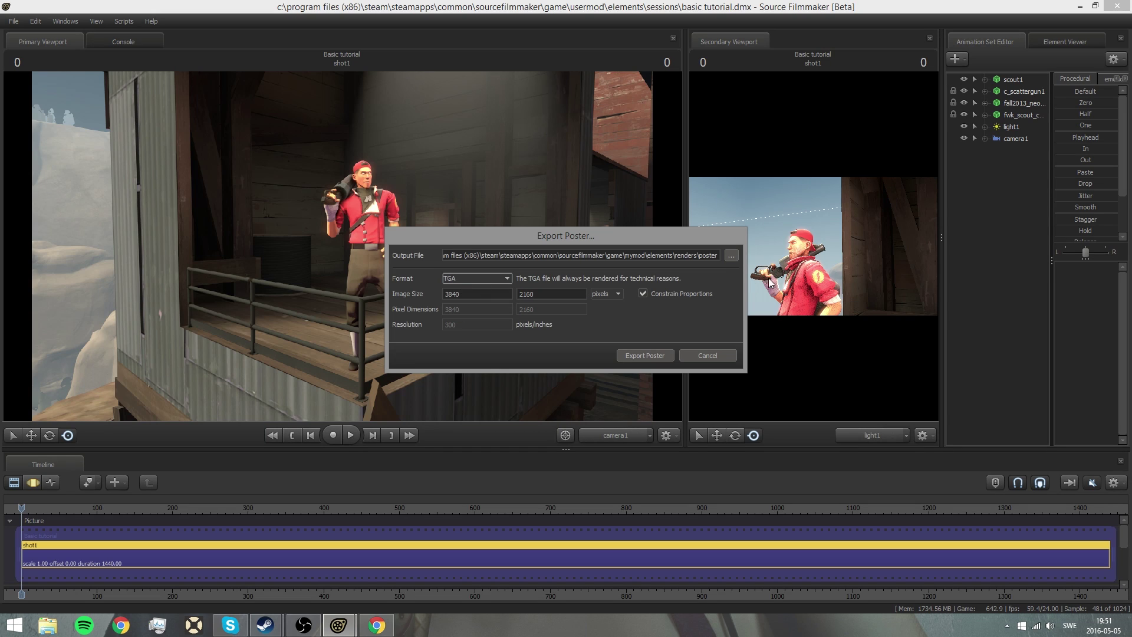
Step: Set the poster's output file to "tutorial" in the I:\Sfm Posters folder and export the poster
{"action": "left_click", "coordinate": [731, 258]}
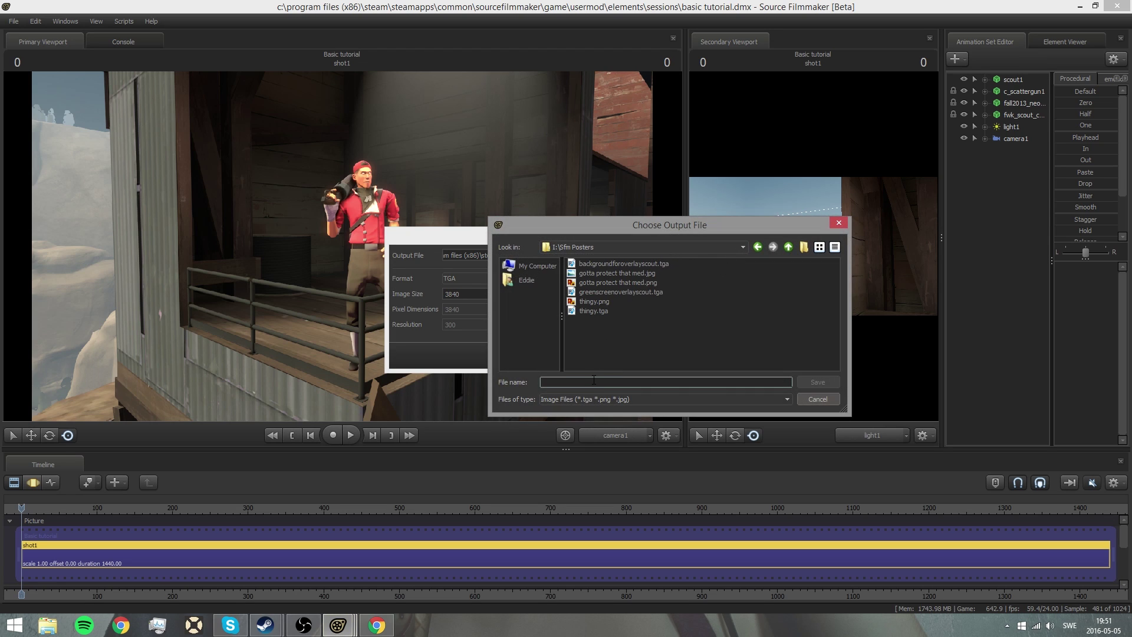
{"action": "type", "text": "tutopr"}
{"action": "type", "text": "rial"}
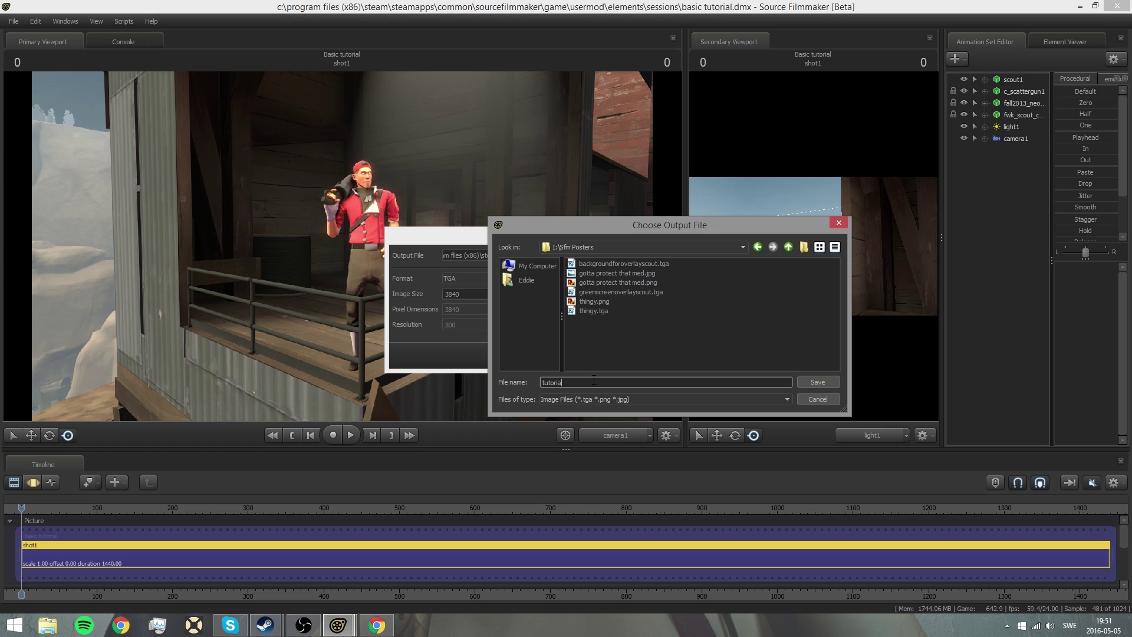
{"action": "key", "text": "Return"}
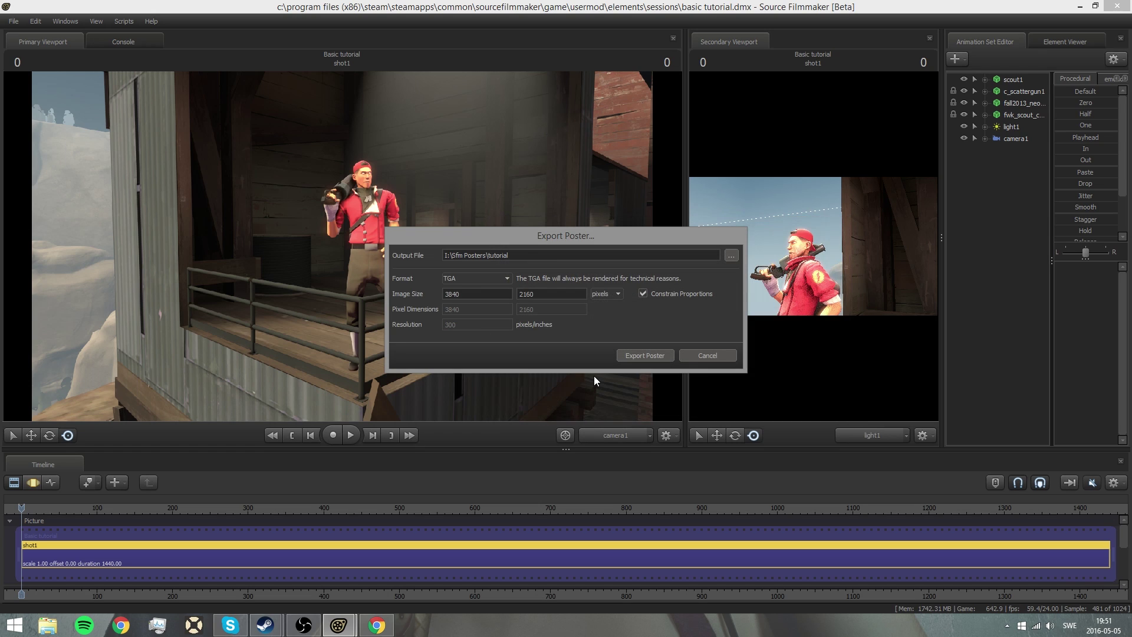
{"action": "left_click", "coordinate": [634, 356]}
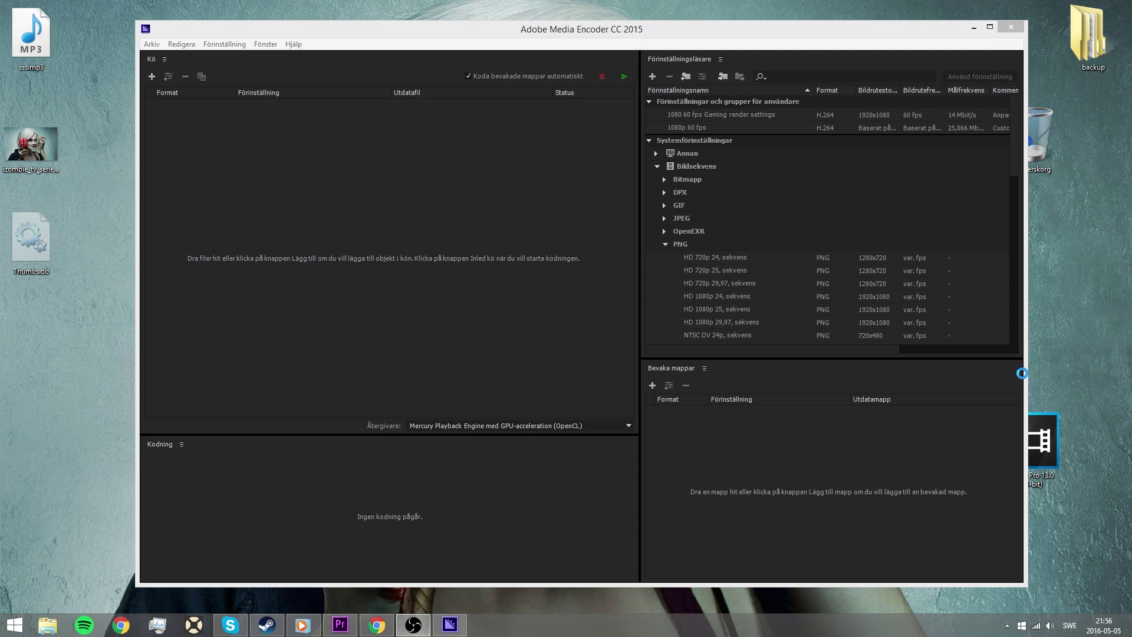
Step: Add tutorial.tga from the Sfm Posters folder on the I: drive to the encoding queue
{"action": "left_click", "coordinate": [990, 27]}
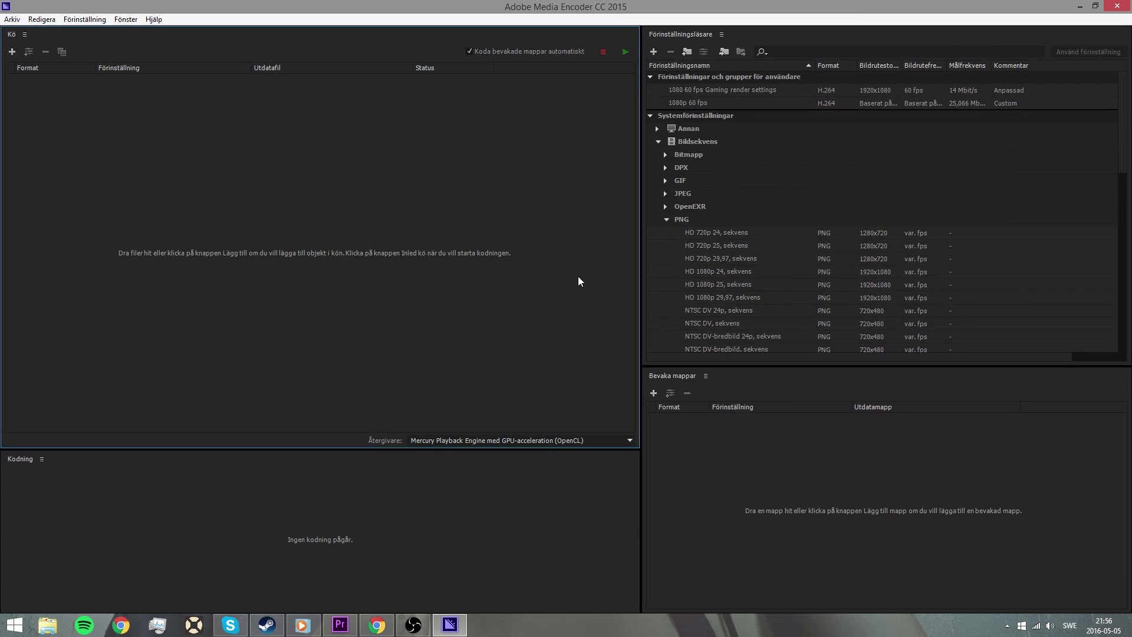
{"action": "double_click", "coordinate": [143, 154]}
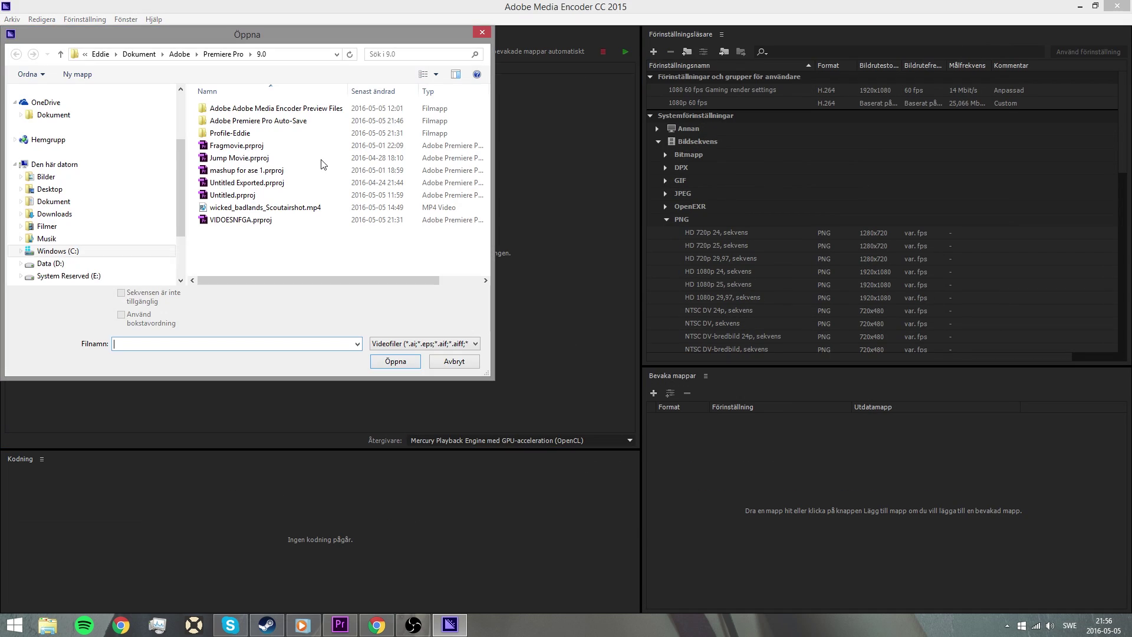
{"action": "left_click", "coordinate": [482, 33]}
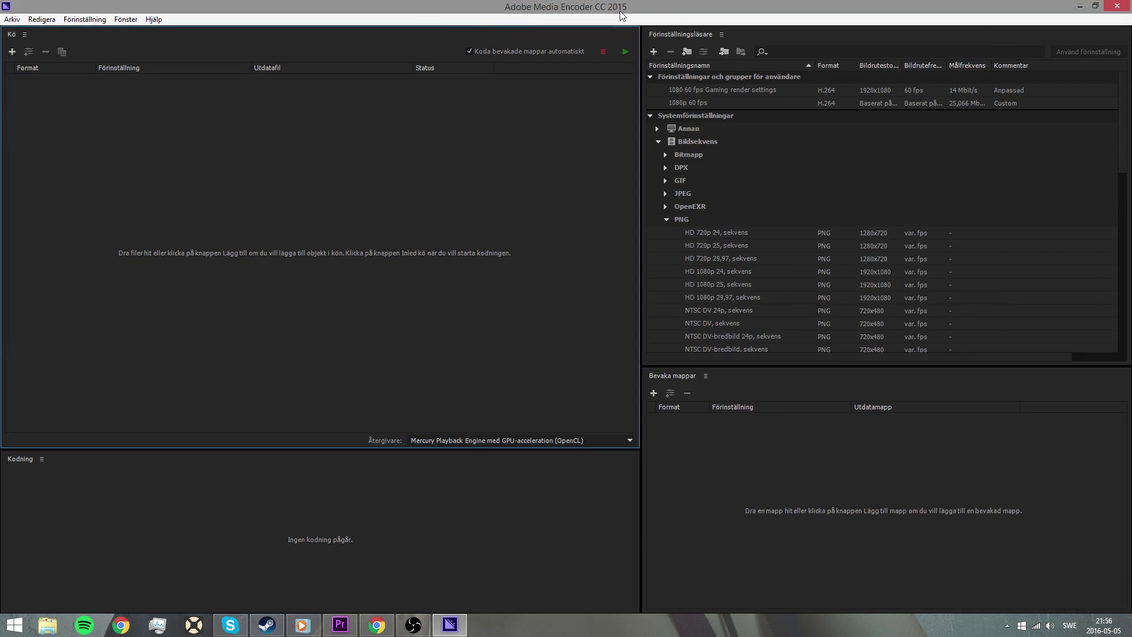
{"action": "double_click", "coordinate": [192, 270]}
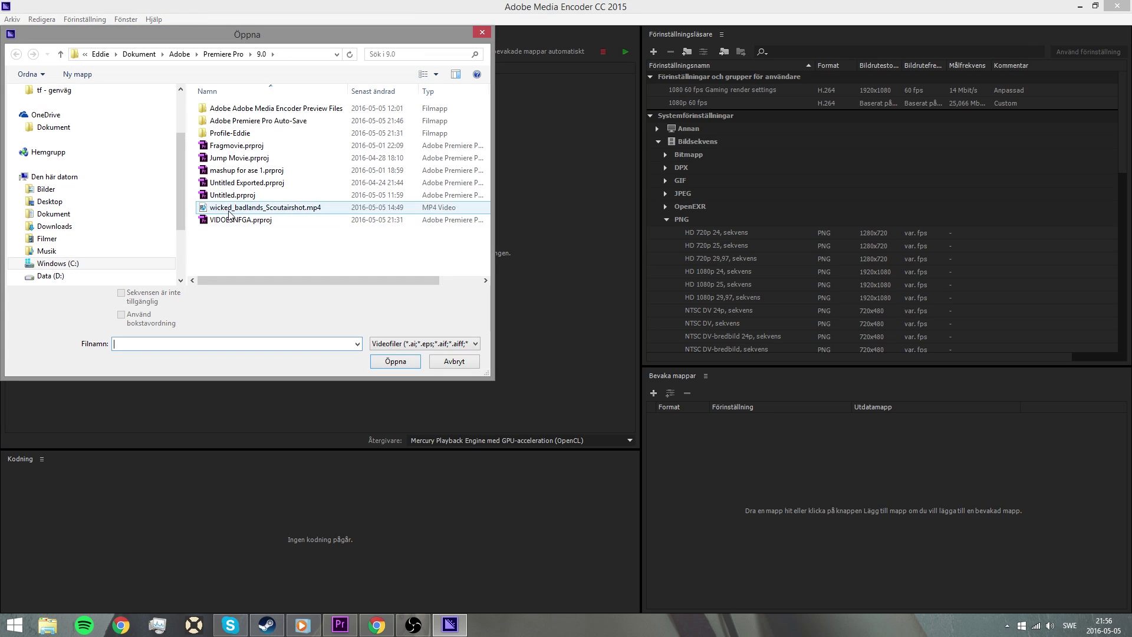
{"action": "scroll", "coordinate": [118, 225], "scroll_direction": "down", "scroll_amount": 4}
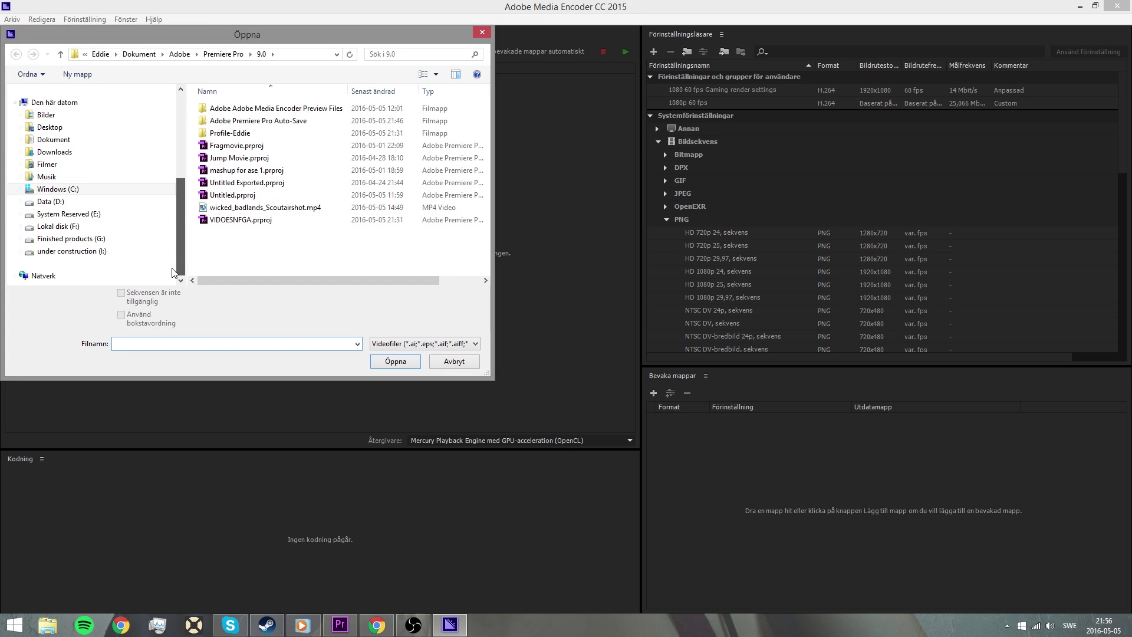
{"action": "left_click", "coordinate": [116, 257]}
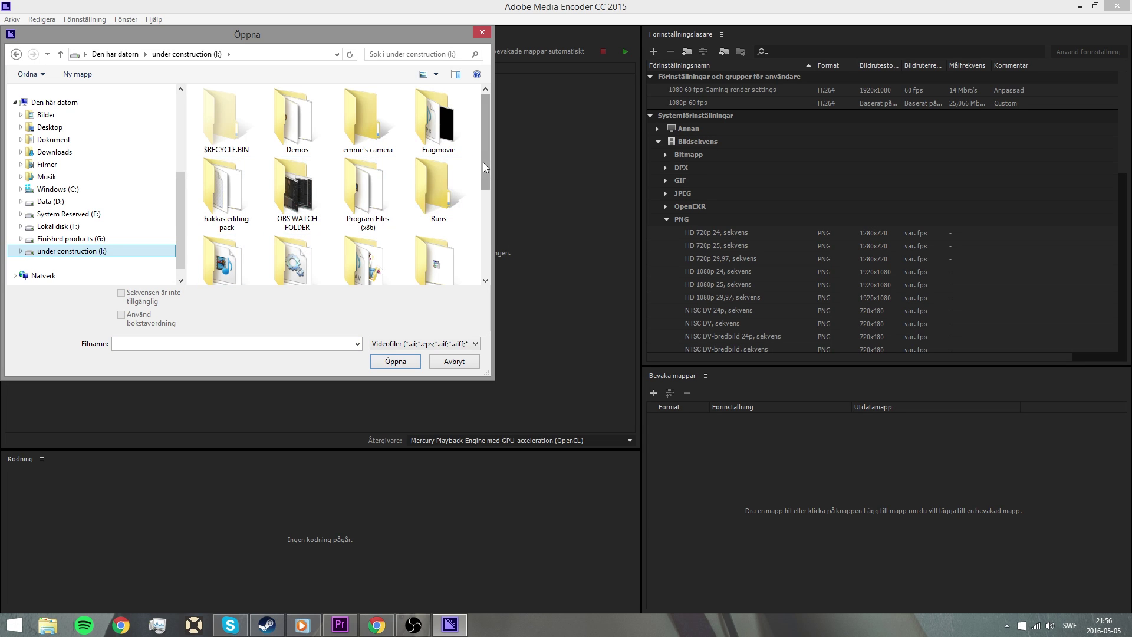
{"action": "left_click_drag", "start_coordinate": [482, 161], "coordinate": [438, 230]}
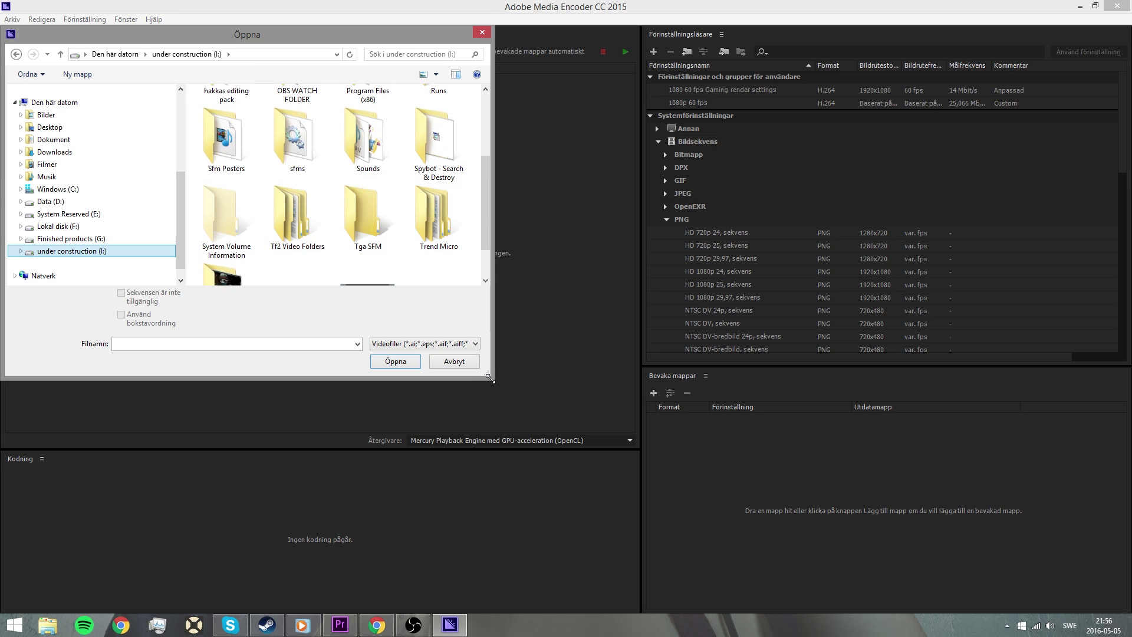
{"action": "left_click_drag", "start_coordinate": [490, 378], "coordinate": [721, 519]}
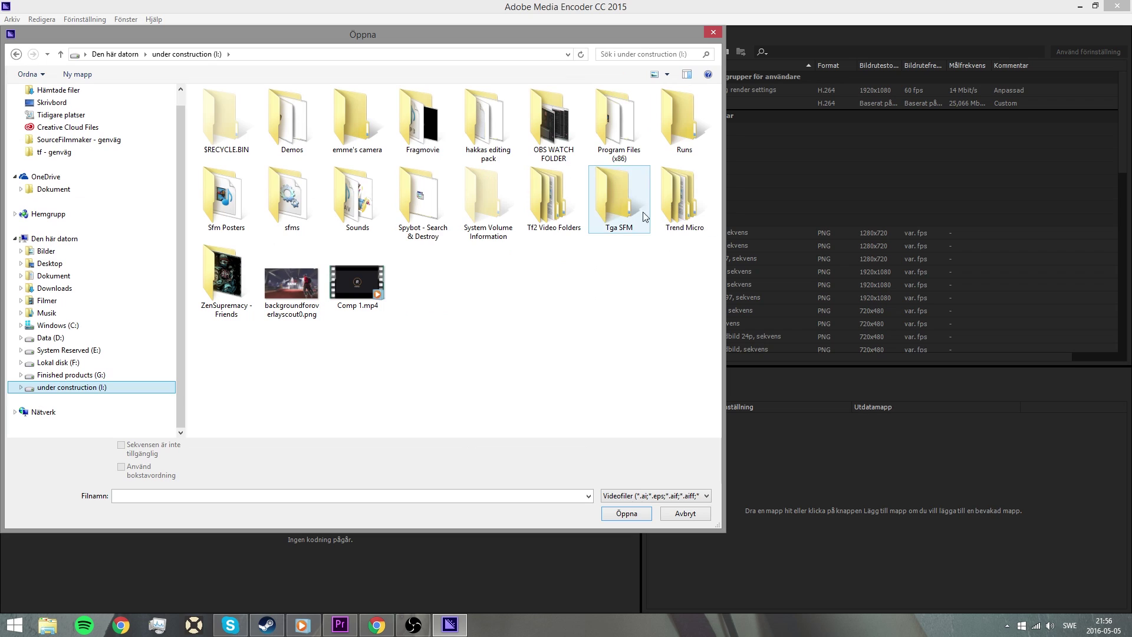
{"action": "double_click", "coordinate": [241, 204]}
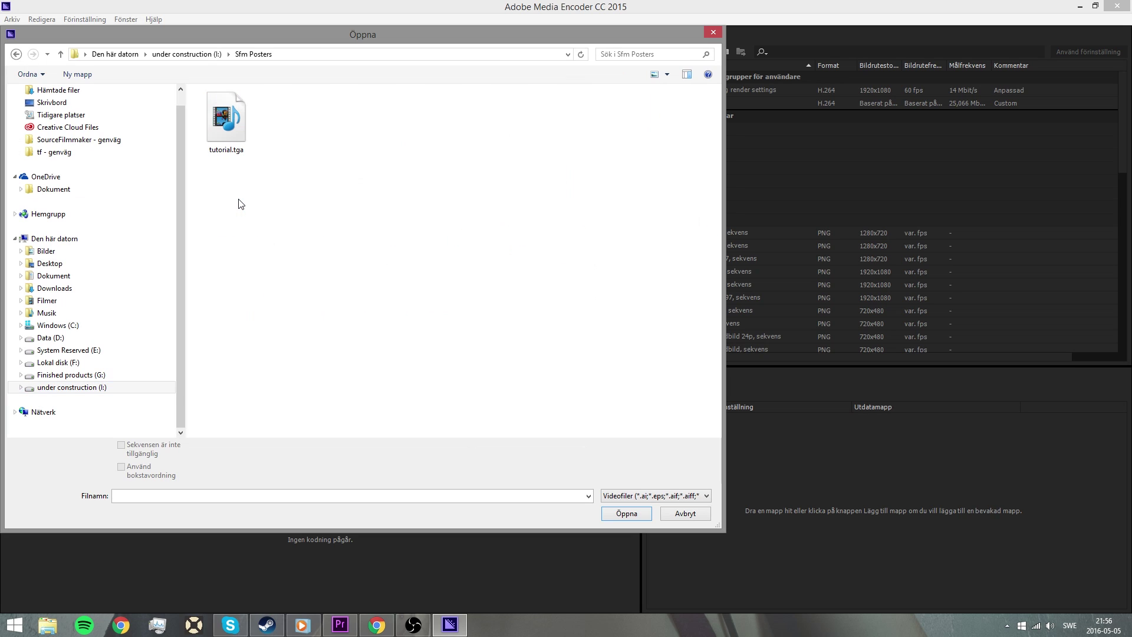
{"action": "left_click", "coordinate": [234, 148]}
{"action": "double_click", "coordinate": [218, 142]}
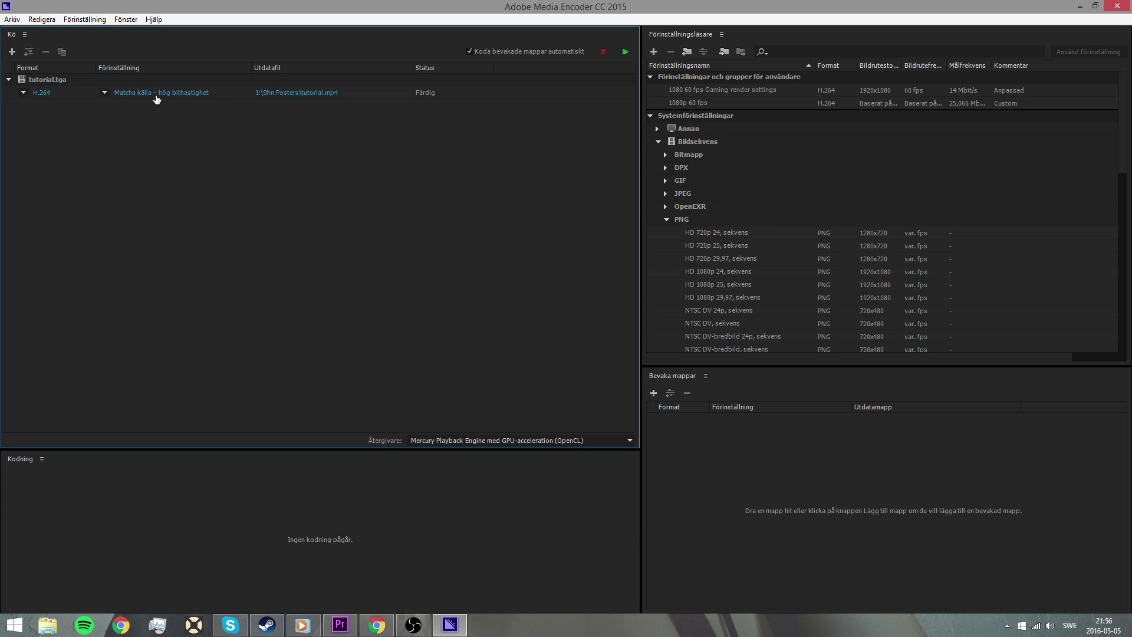
Step: Open the export settings of the queued tutorial.tga and set its output format to PNG
{"action": "left_click", "coordinate": [156, 94]}
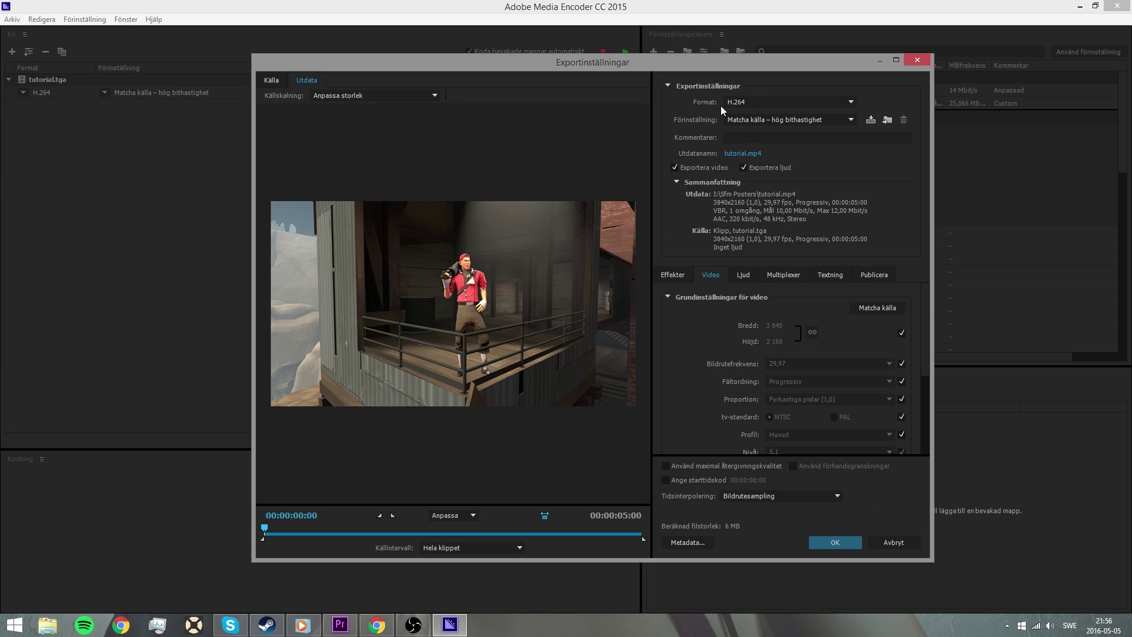
{"action": "left_click", "coordinate": [744, 108]}
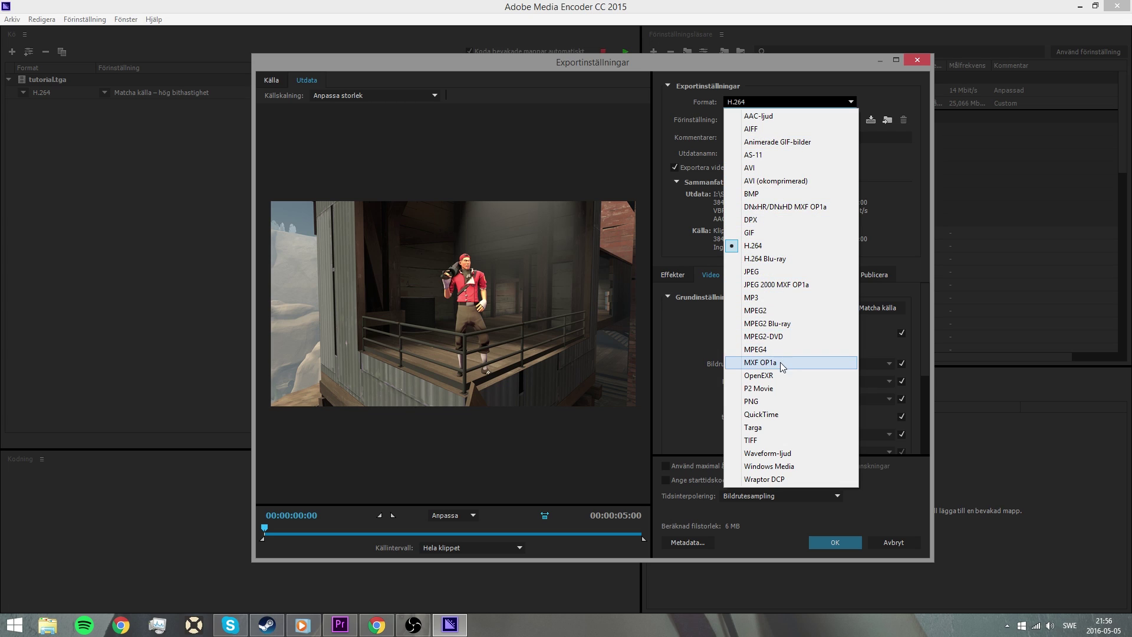
{"action": "left_click", "coordinate": [778, 402]}
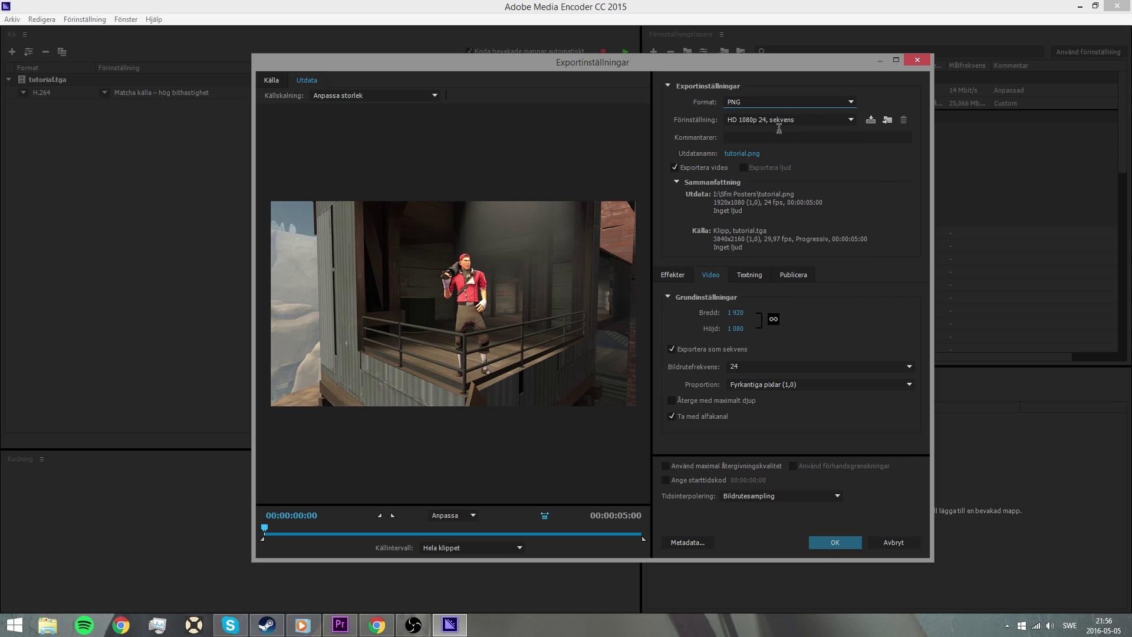
Step: Set the PNG output's height to 2160 with linked proportions, giving a 3840 x 2160 frame
{"action": "left_click", "coordinate": [733, 313]}
{"action": "left_click", "coordinate": [738, 328]}
{"action": "double_click", "coordinate": [737, 329]}
{"action": "type", "text": "2160"}
{"action": "left_click", "coordinate": [817, 306]}
{"action": "left_click", "coordinate": [832, 368]}
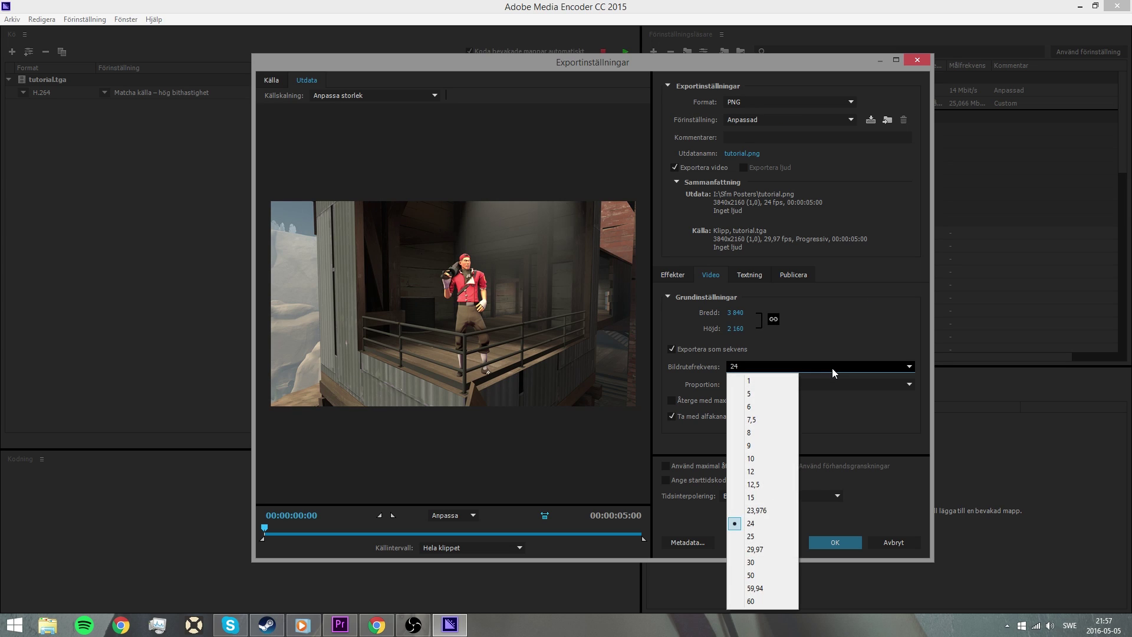
{"action": "left_click", "coordinate": [832, 368]}
{"action": "left_click", "coordinate": [832, 368]}
{"action": "left_click", "coordinate": [833, 368]}
{"action": "left_click", "coordinate": [833, 369]}
{"action": "left_click", "coordinate": [833, 368]}
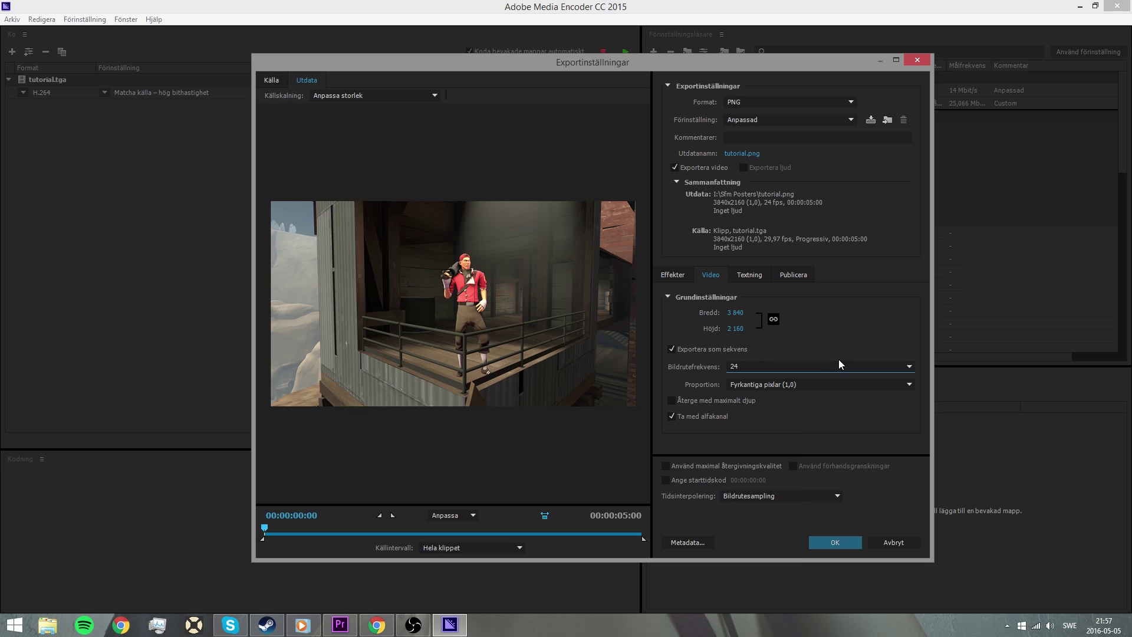
Step: Enable rendering at maximum depth and maximum render quality for the PNG export
{"action": "left_click", "coordinate": [716, 404]}
{"action": "left_click", "coordinate": [699, 466]}
Step: Save the output as tutorial.png in the Sfm Posters folder and start encoding the queue
{"action": "left_click", "coordinate": [743, 154]}
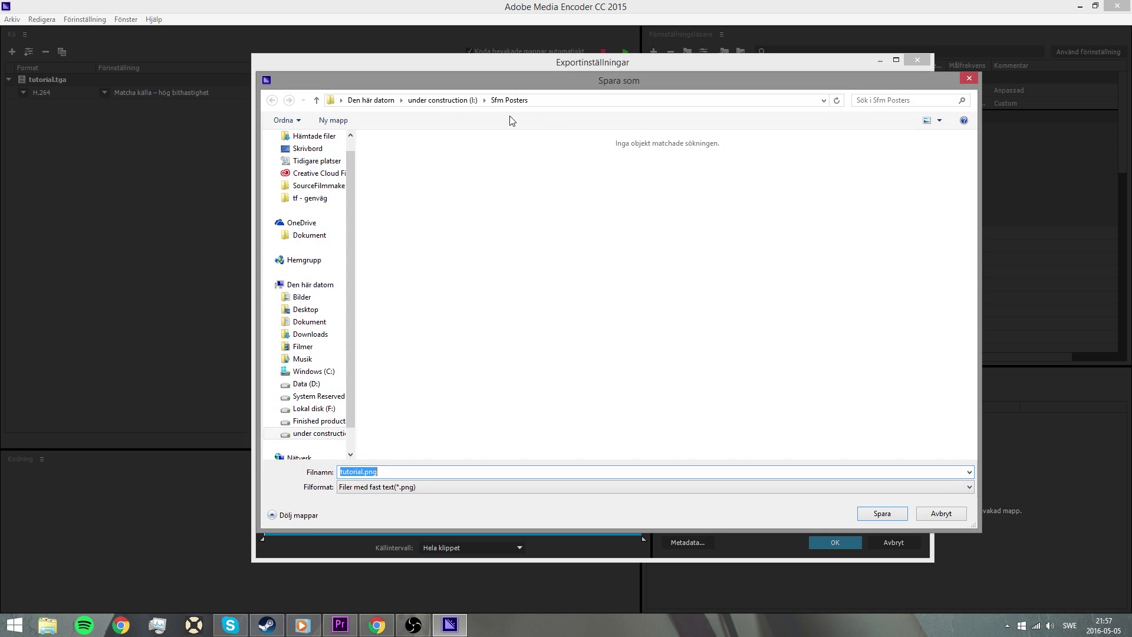
{"action": "left_click", "coordinate": [883, 518]}
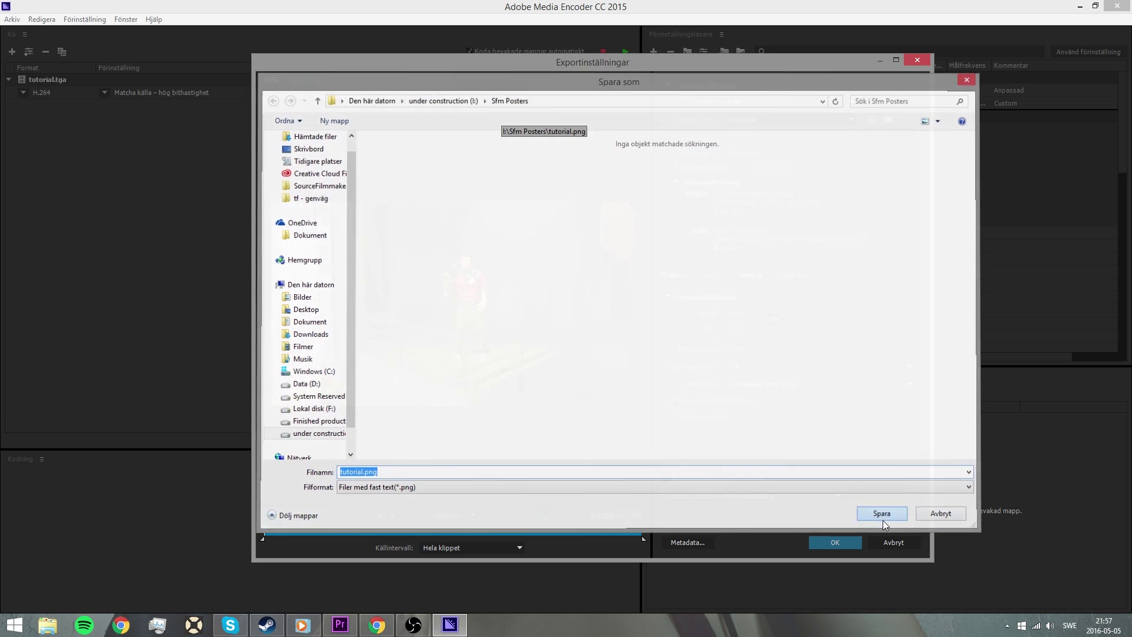
{"action": "left_click", "coordinate": [827, 543]}
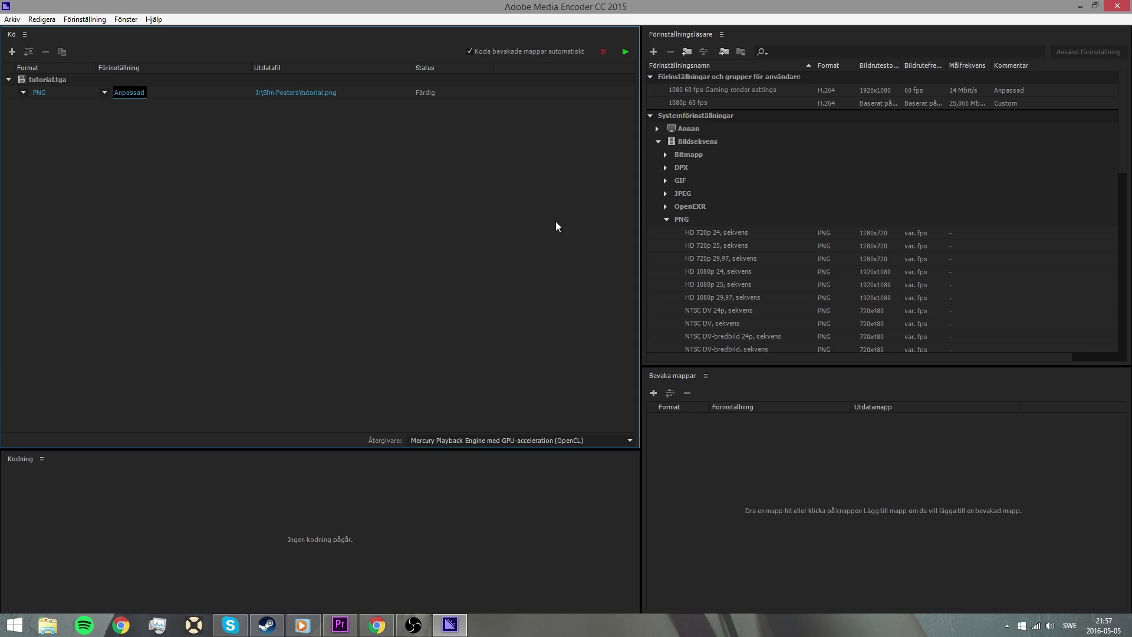
{"action": "left_click", "coordinate": [618, 51]}
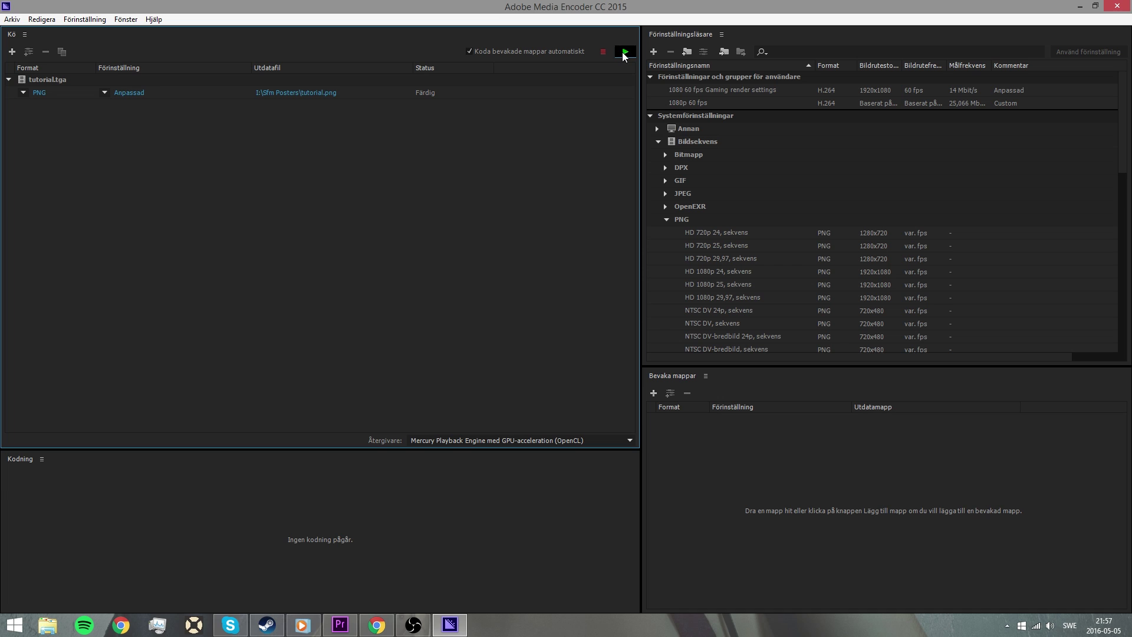